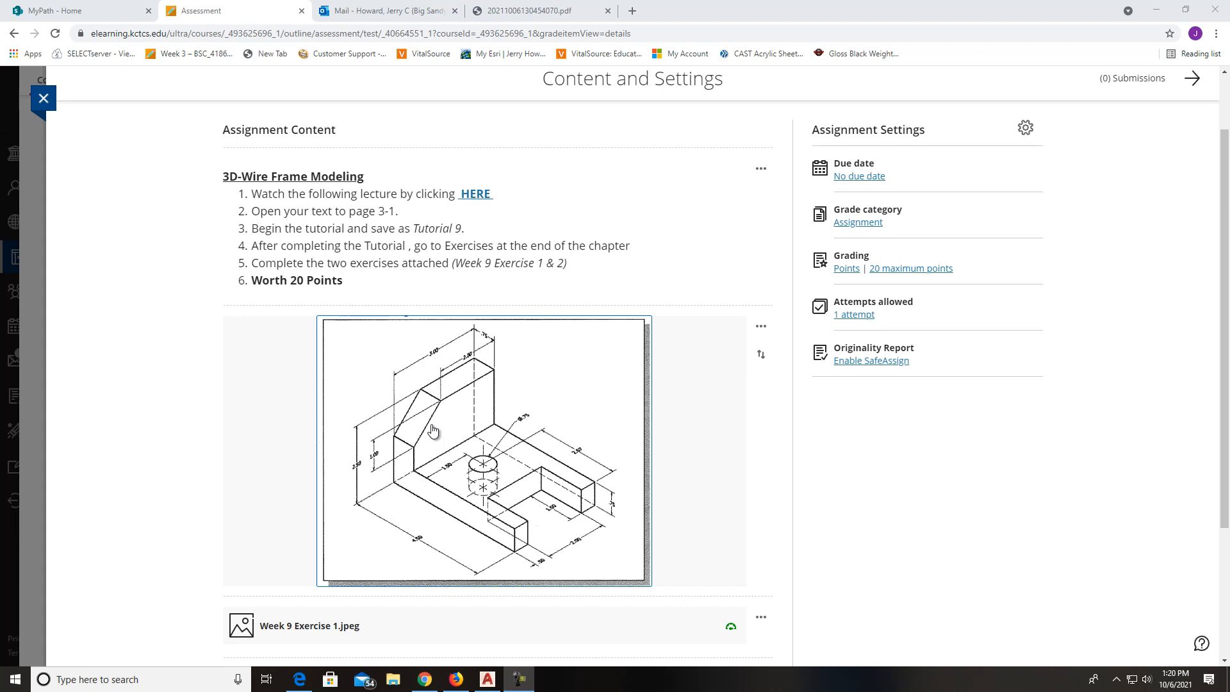
Switch to AutoCAD and create a new drawing from a template file stored outside the default Template folder.
click(488, 680)
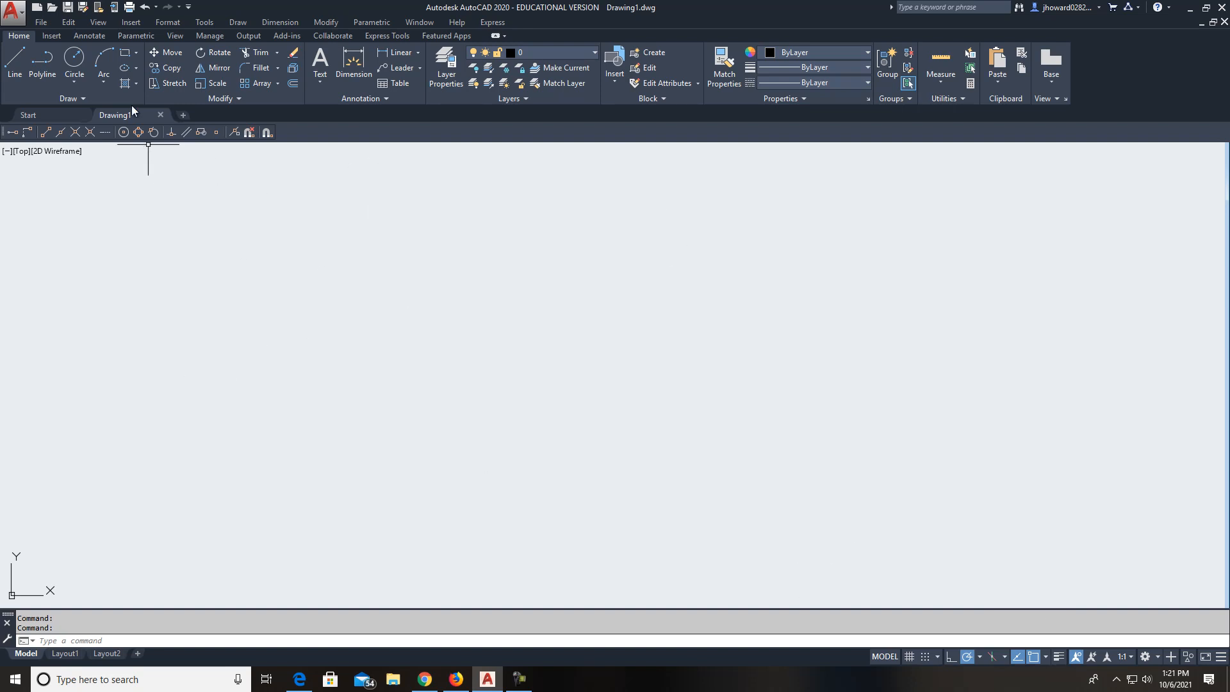
click(41, 23)
click(58, 37)
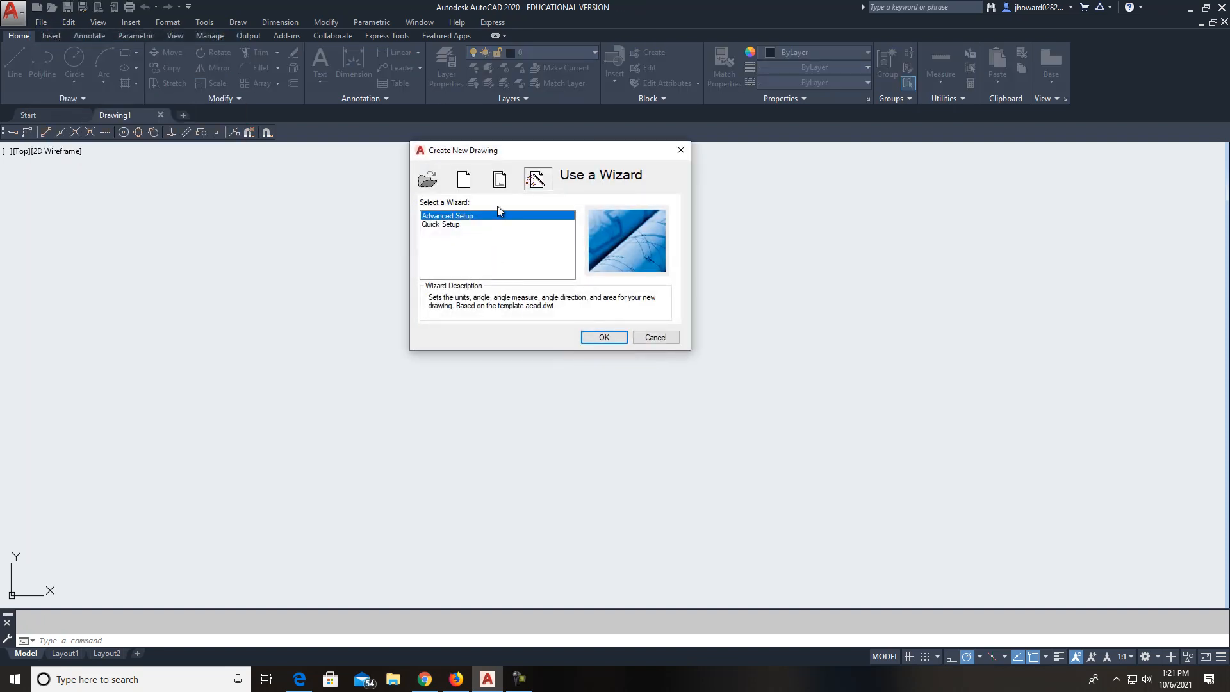
click(500, 181)
click(609, 283)
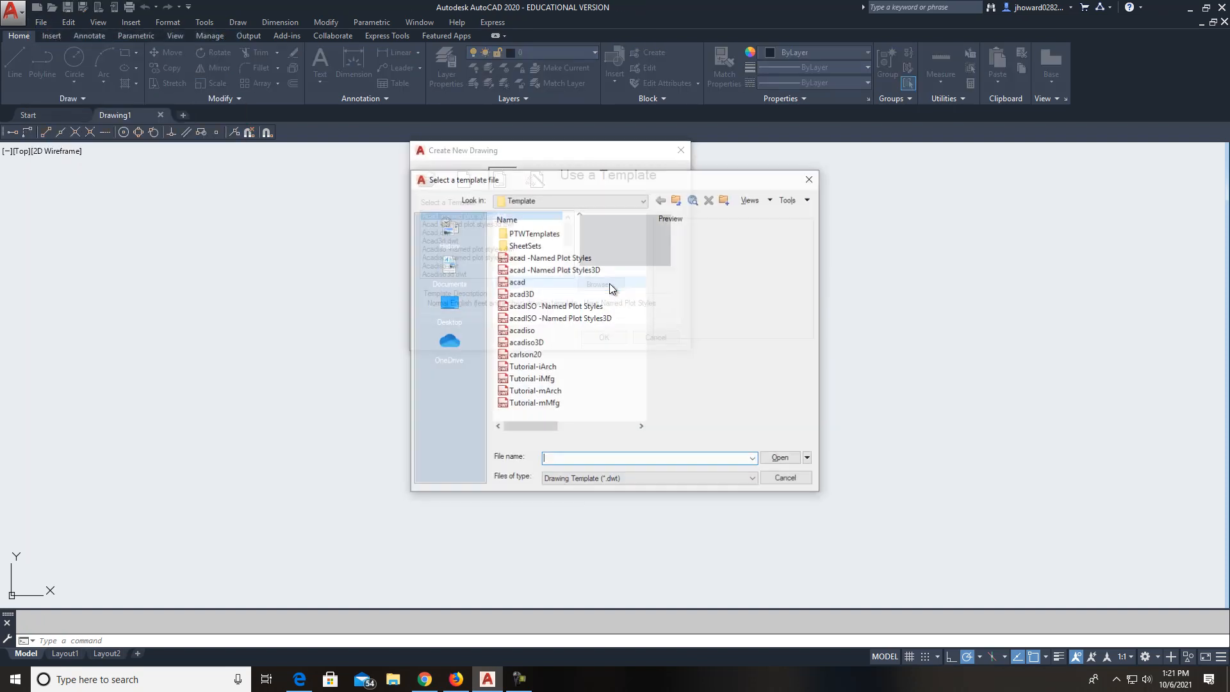
click(616, 204)
drag(643, 284, 646, 343)
click(551, 213)
click(527, 403)
double_click(526, 405)
click(543, 343)
click(779, 458)
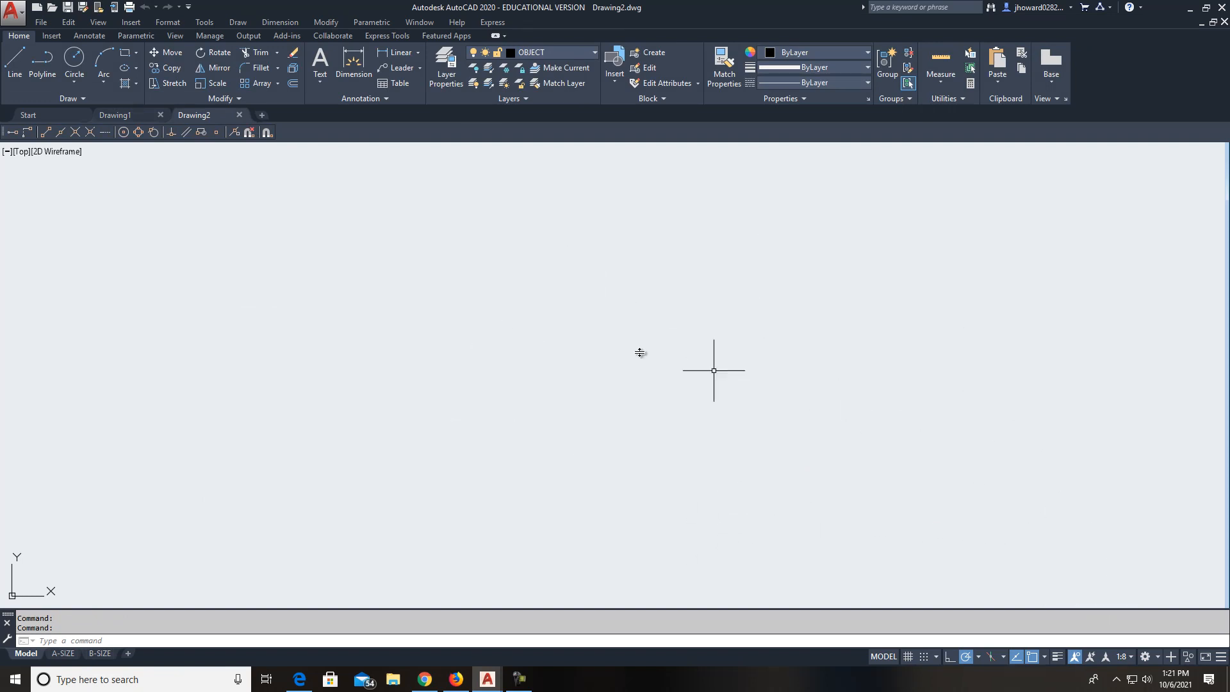
Set the new drawing's annotation scale to 1:1.
click(1128, 656)
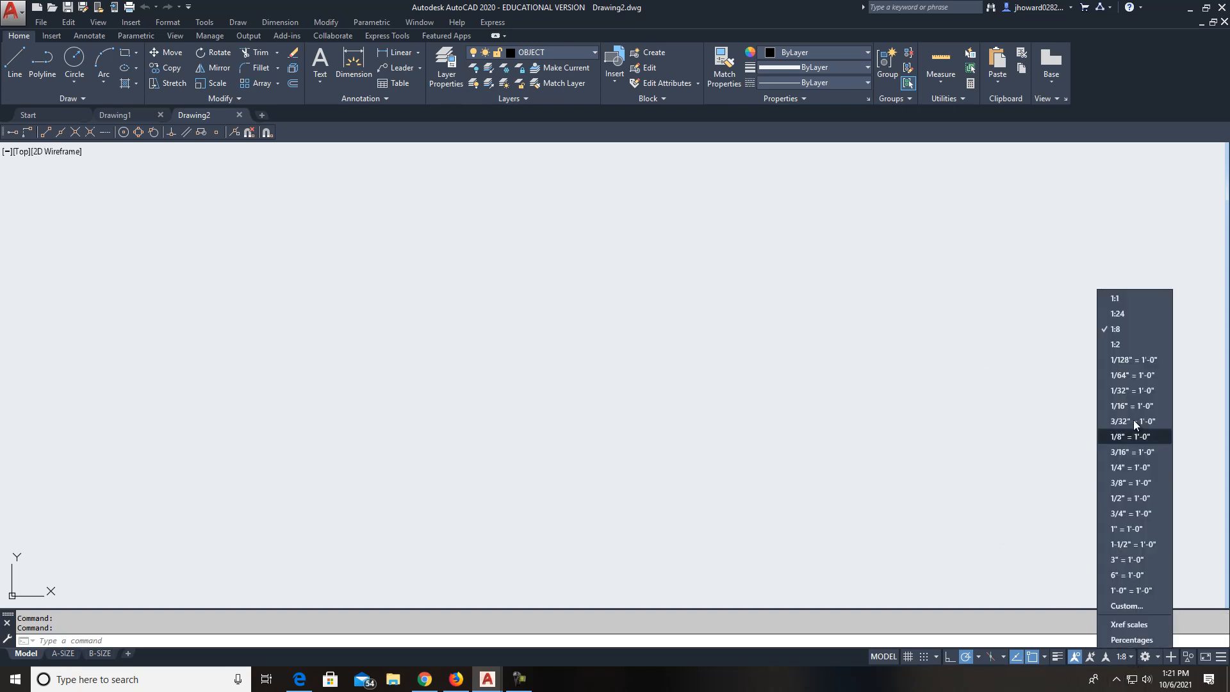
click(1118, 298)
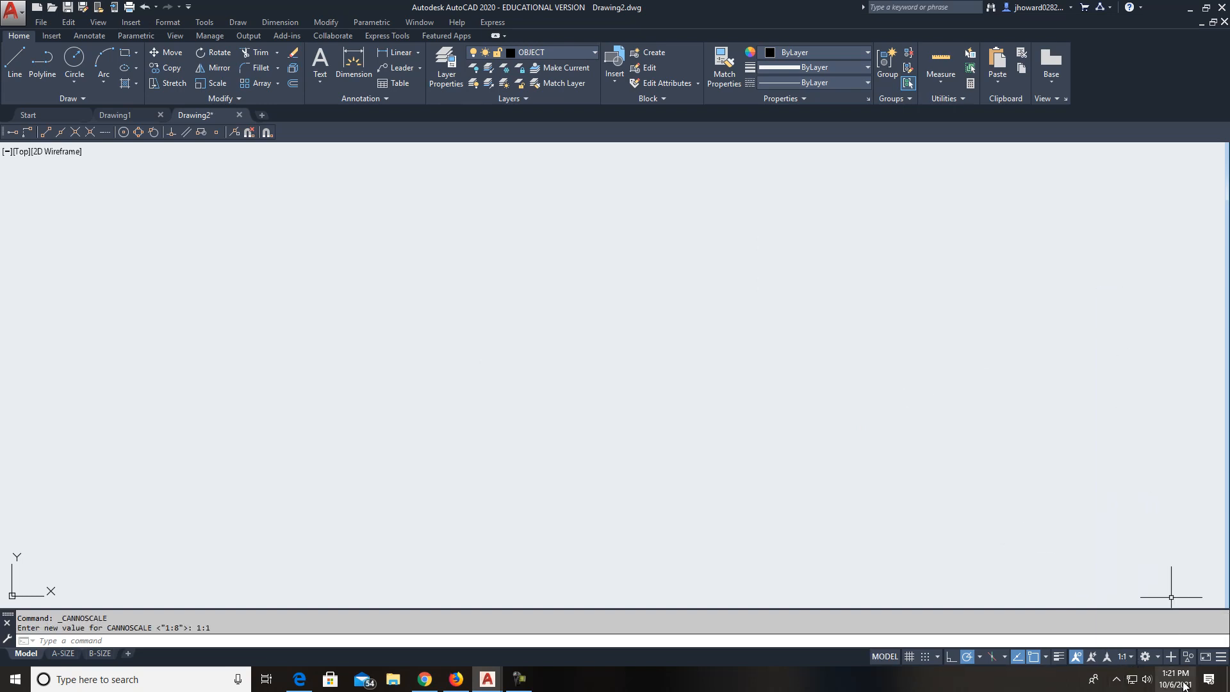
Switch to the 3D Modeling workspace and dock the command window below the drawing area.
click(1158, 657)
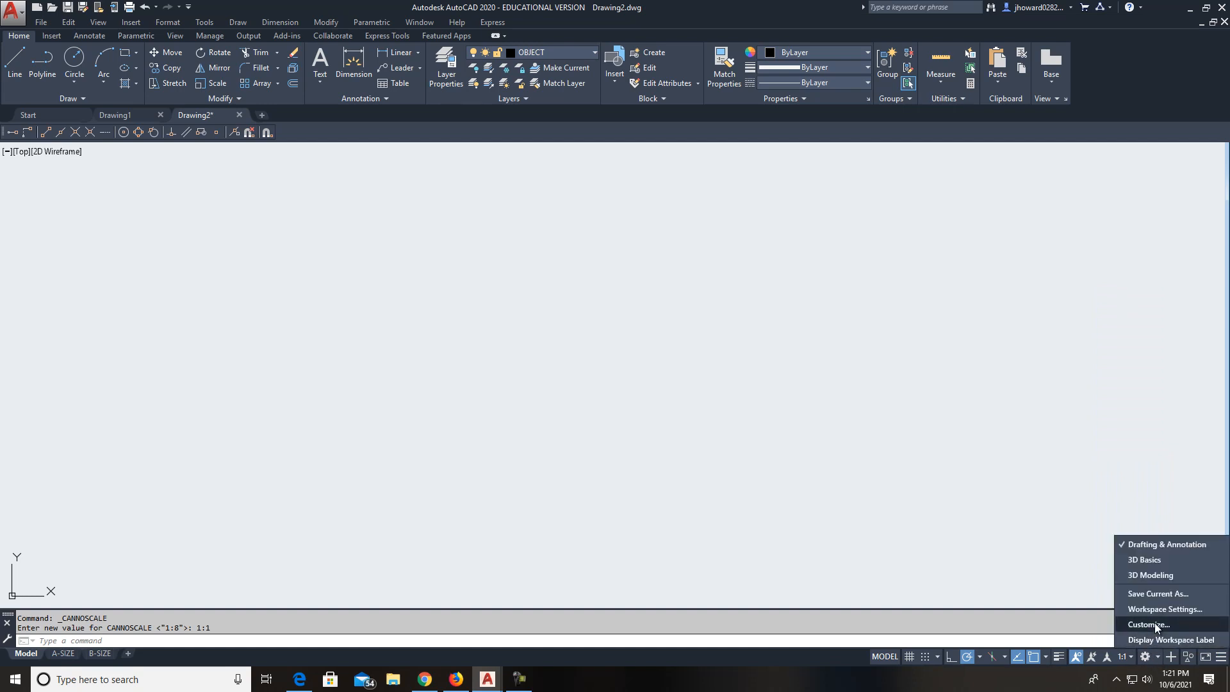
click(1161, 575)
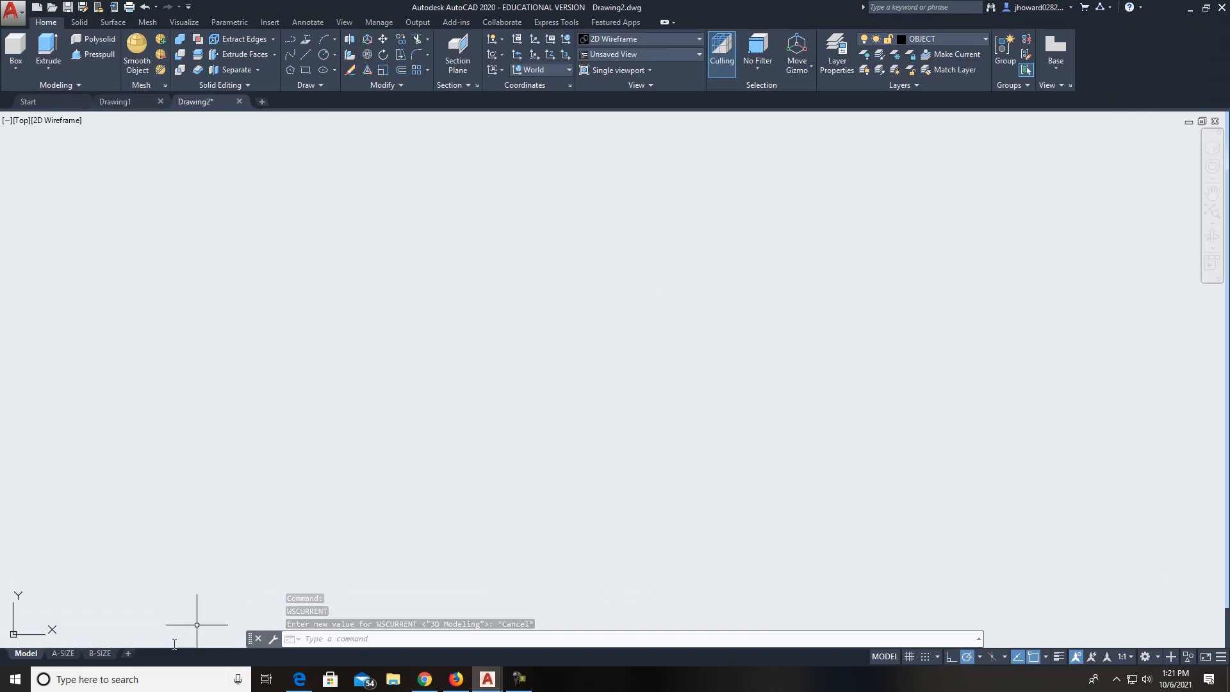
drag(255, 641, 243, 634)
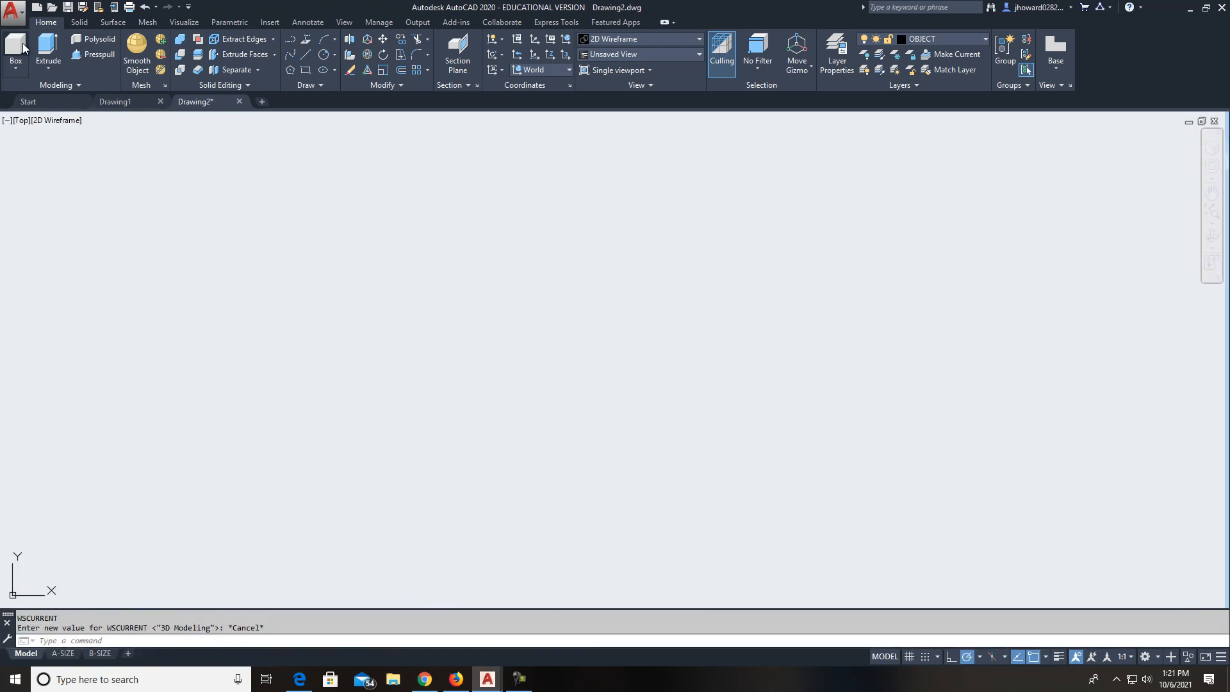
click(77, 22)
click(114, 23)
click(146, 23)
click(183, 23)
click(235, 24)
click(270, 23)
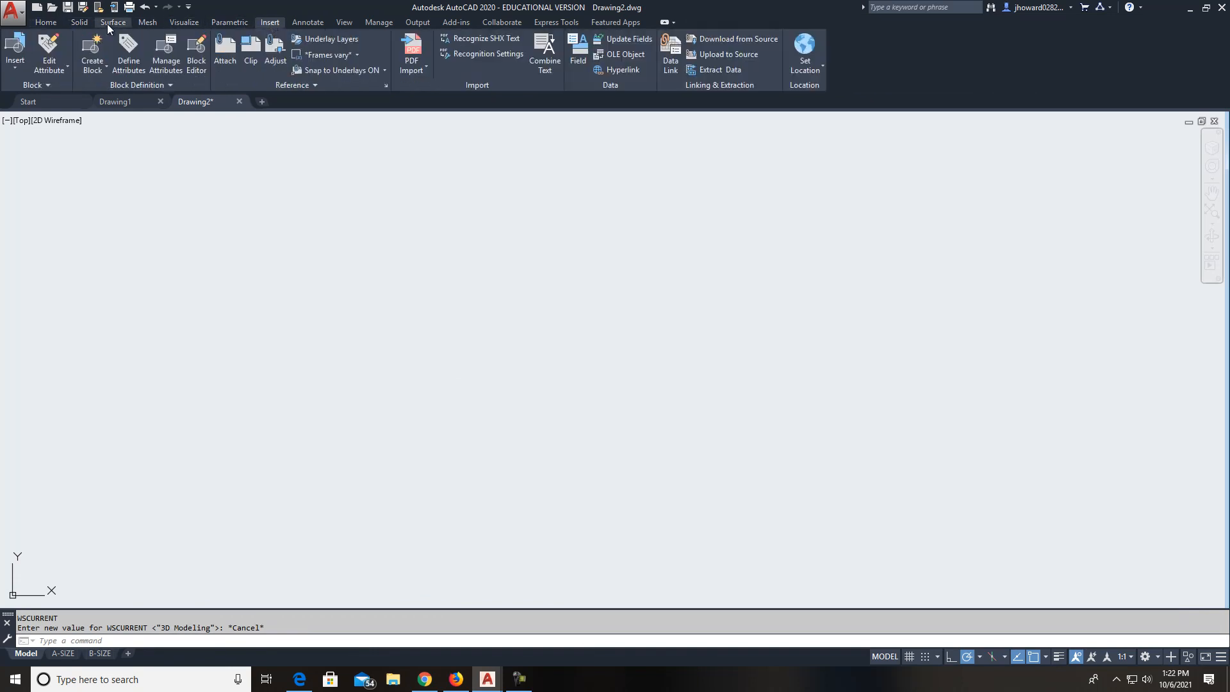
click(59, 25)
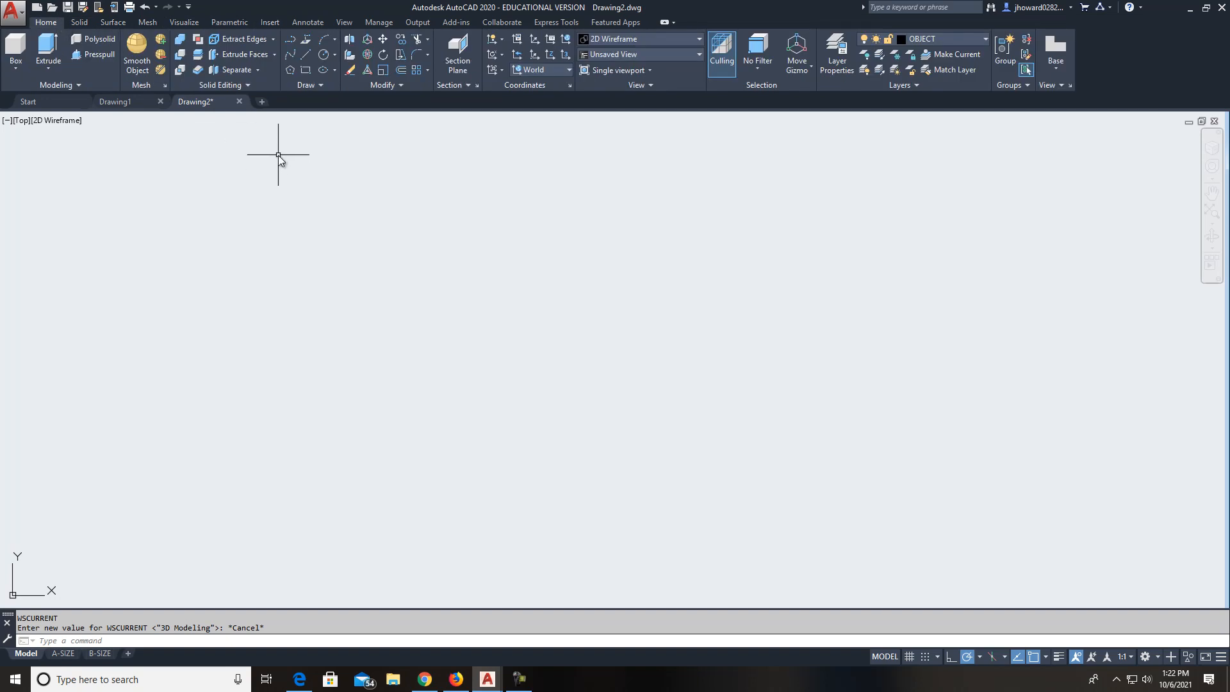
Show the menu bar and turn on the Object Snap toolbar.
click(189, 8)
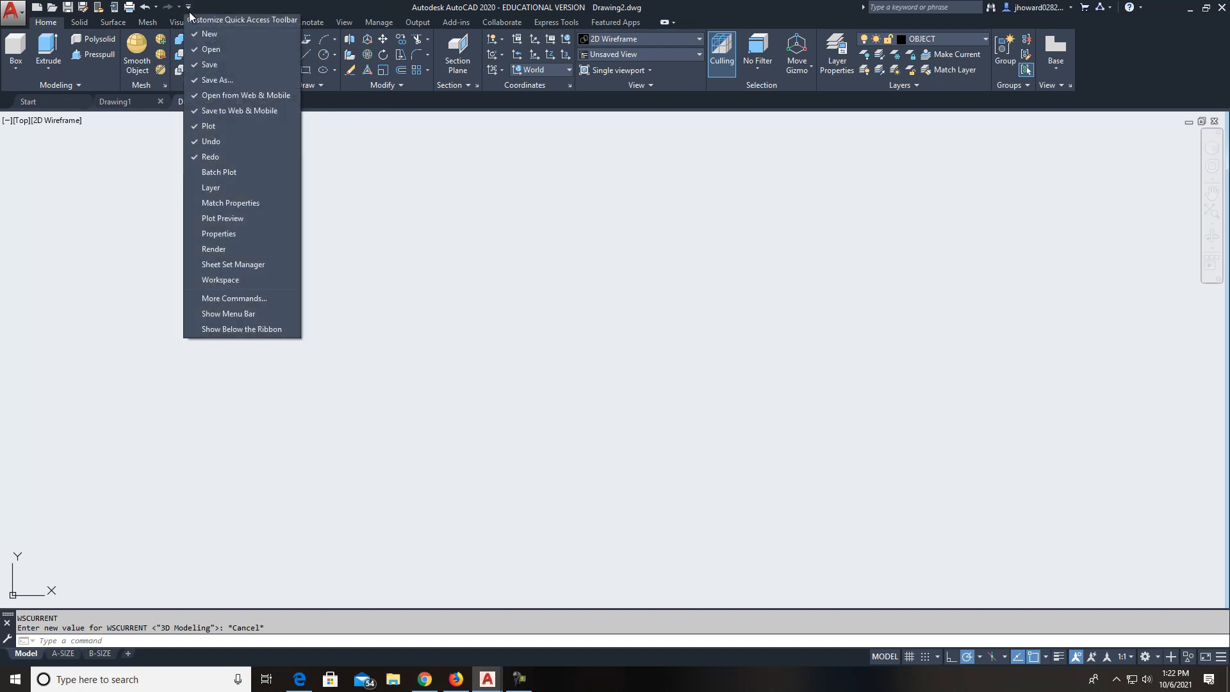
click(238, 314)
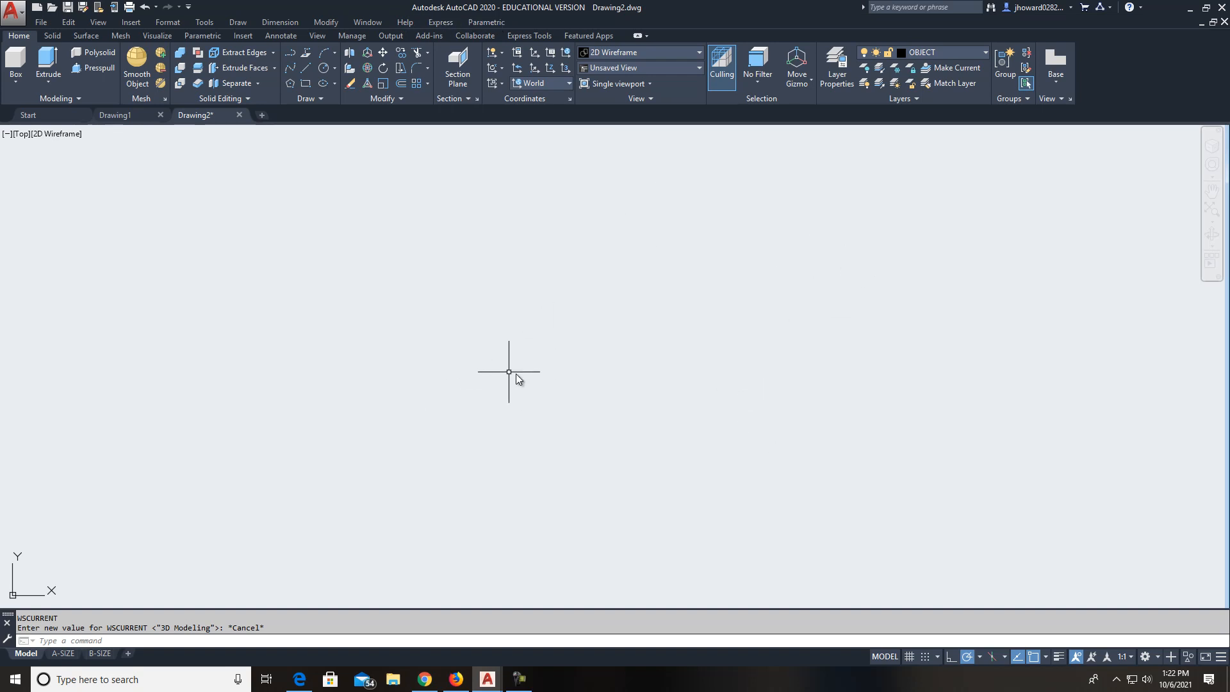
click(207, 25)
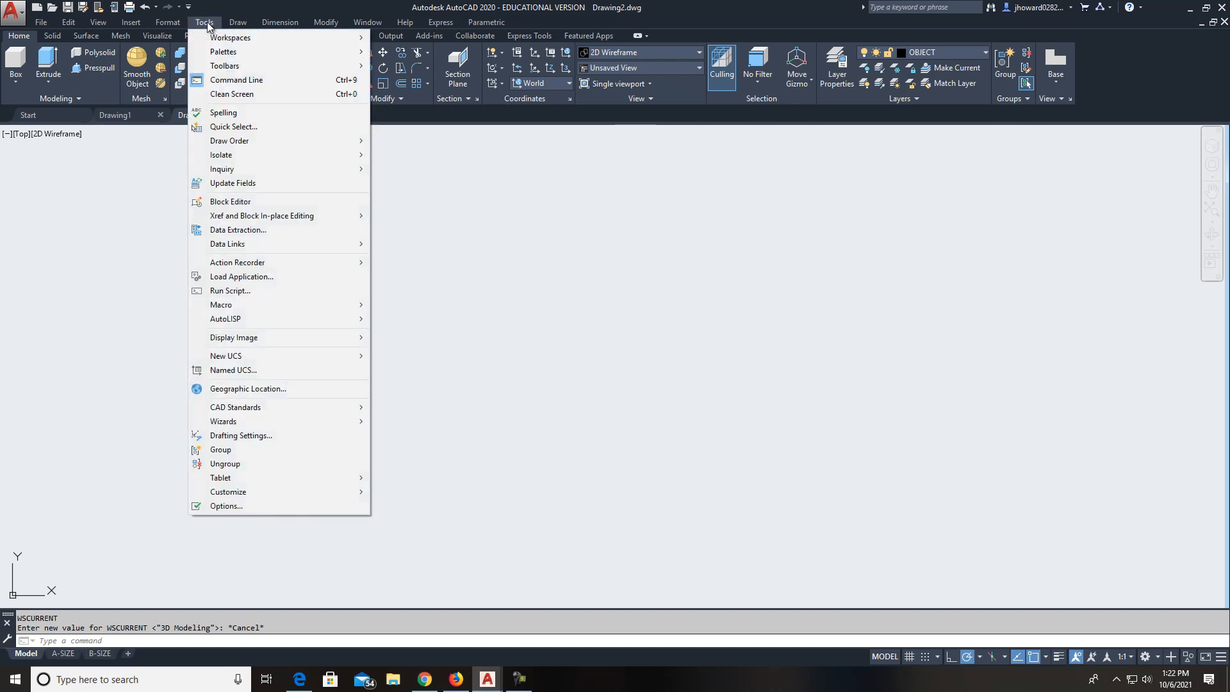
mouse_move(338, 67)
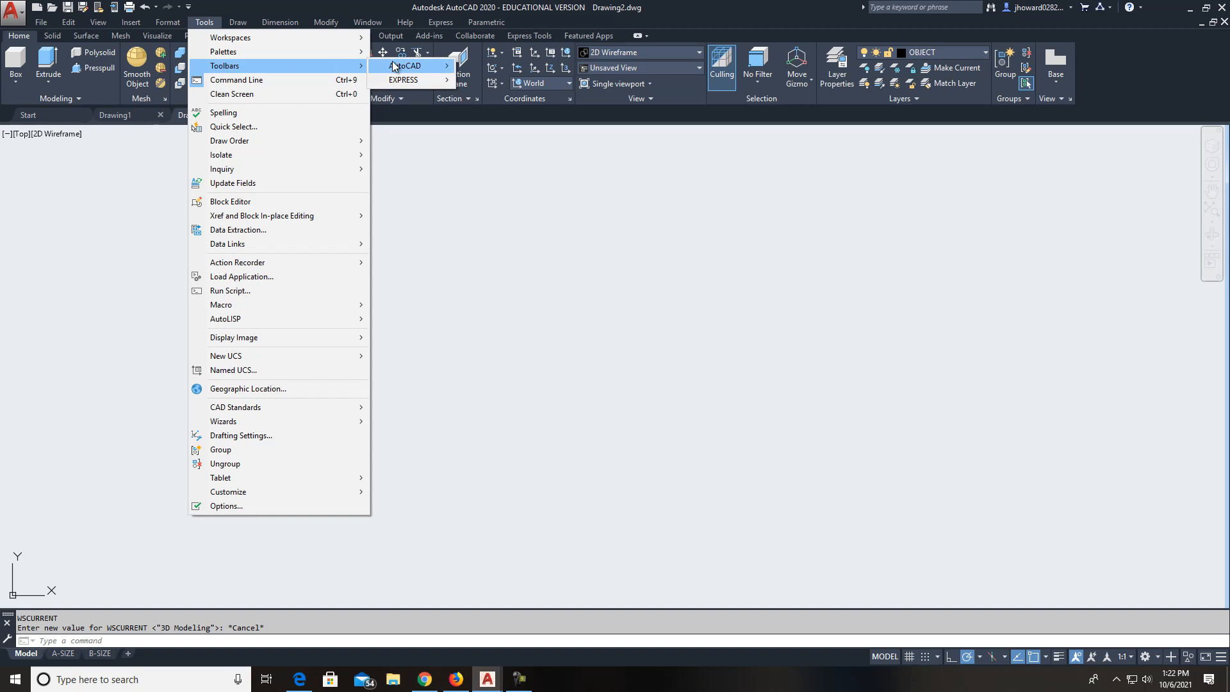
mouse_move(407, 66)
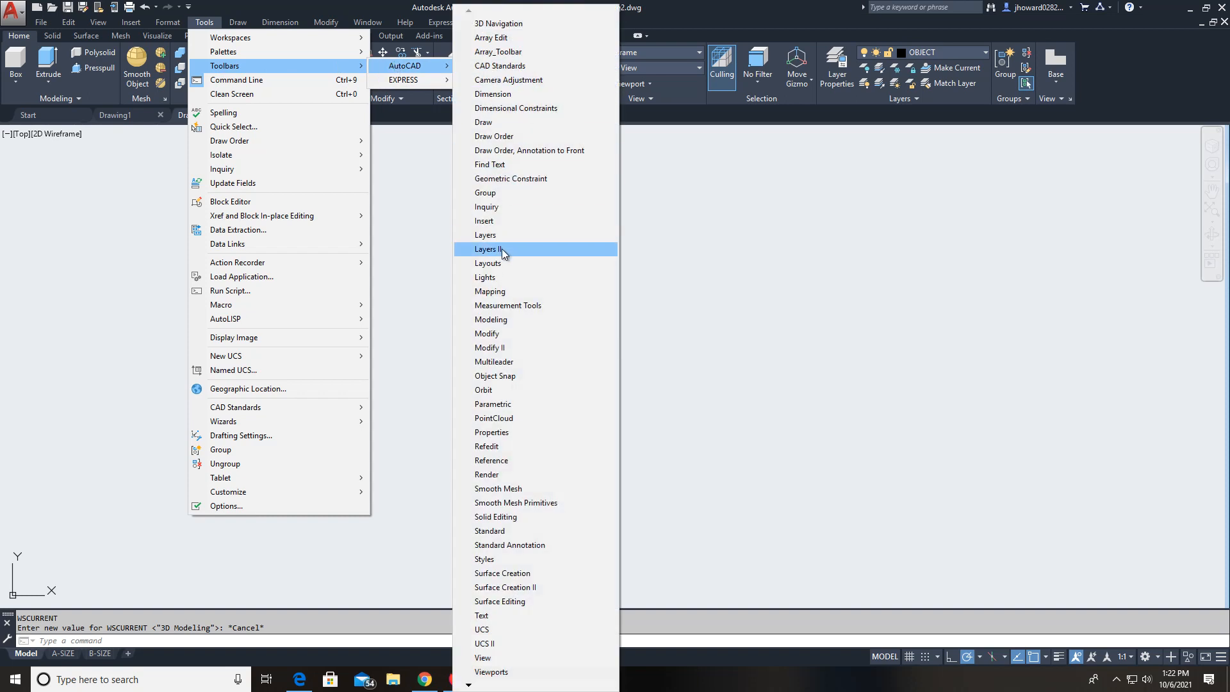
click(522, 376)
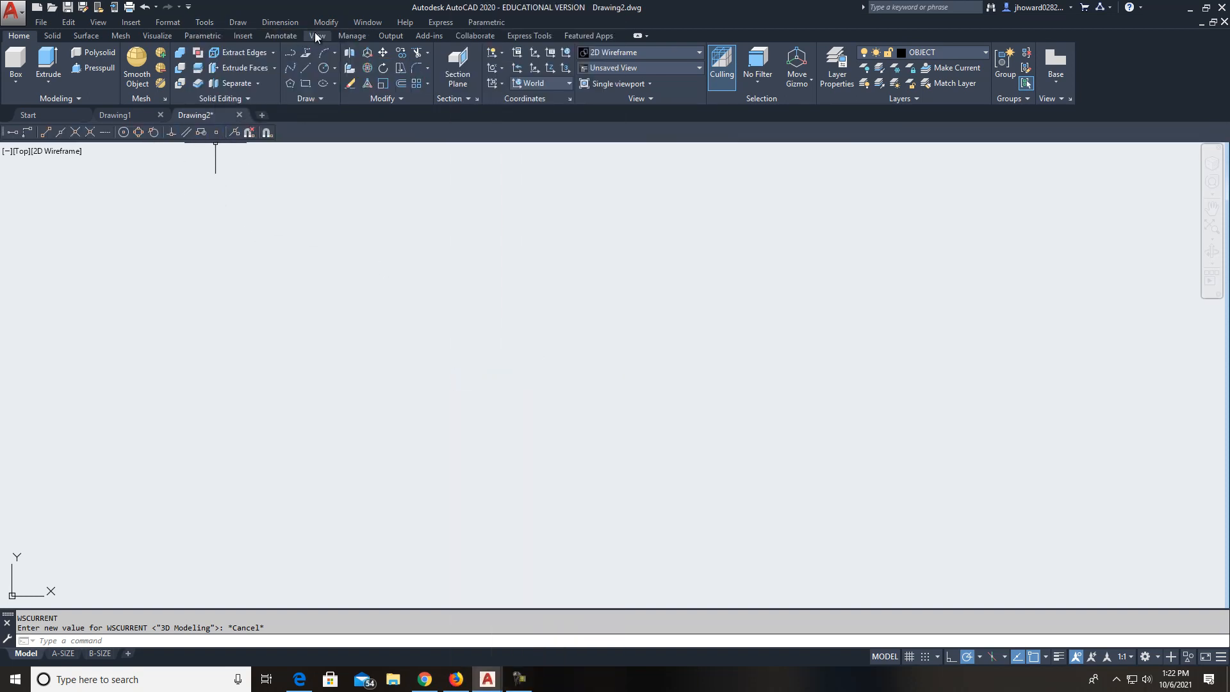
Turn on the UCS toolbar and leave it floating over the drawing area, just beneath the Object Snap toolbar.
click(205, 23)
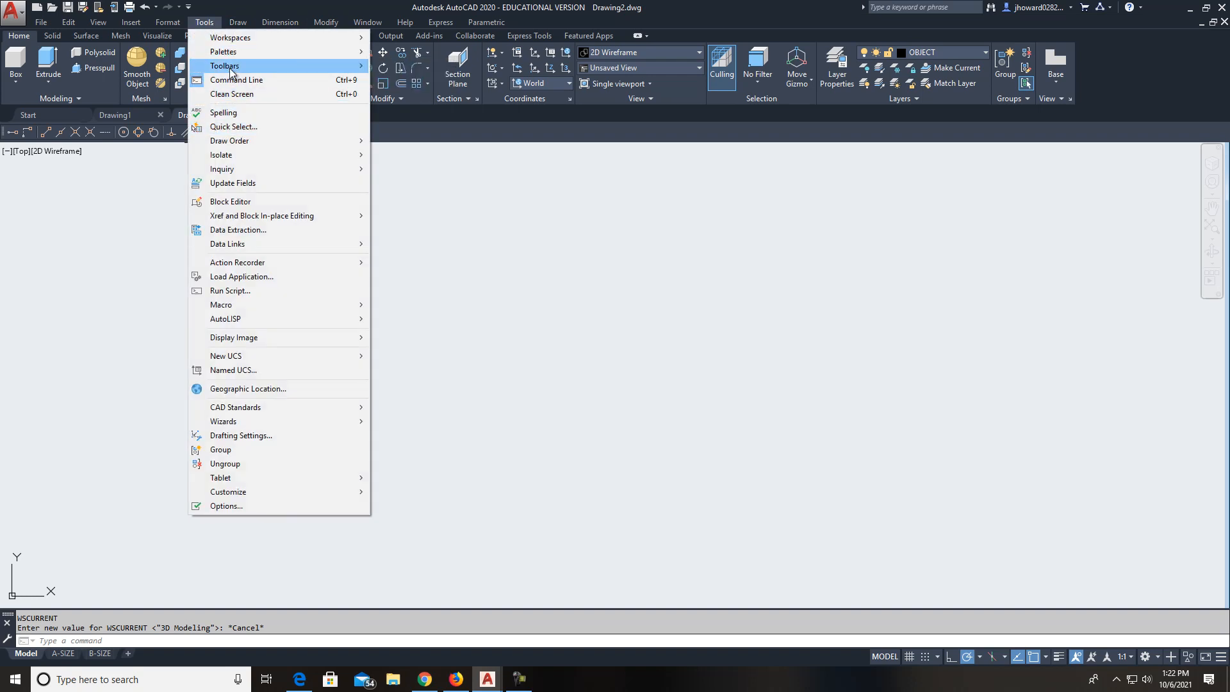
mouse_move(230, 70)
mouse_move(405, 67)
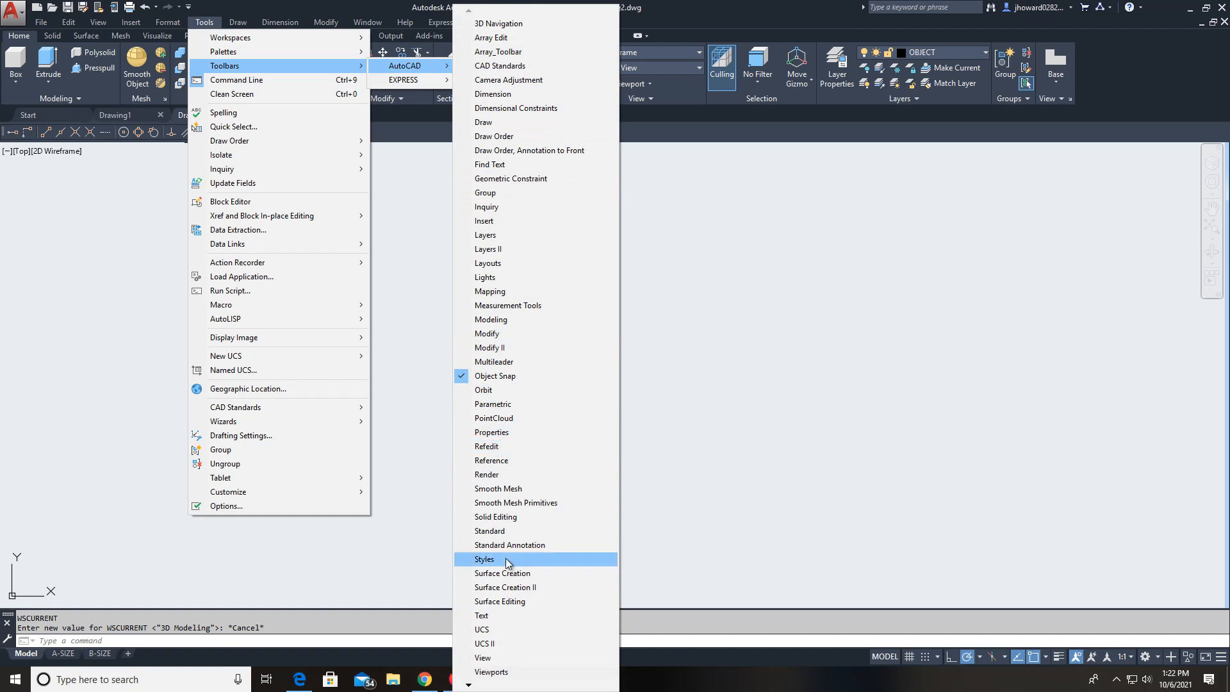
click(496, 630)
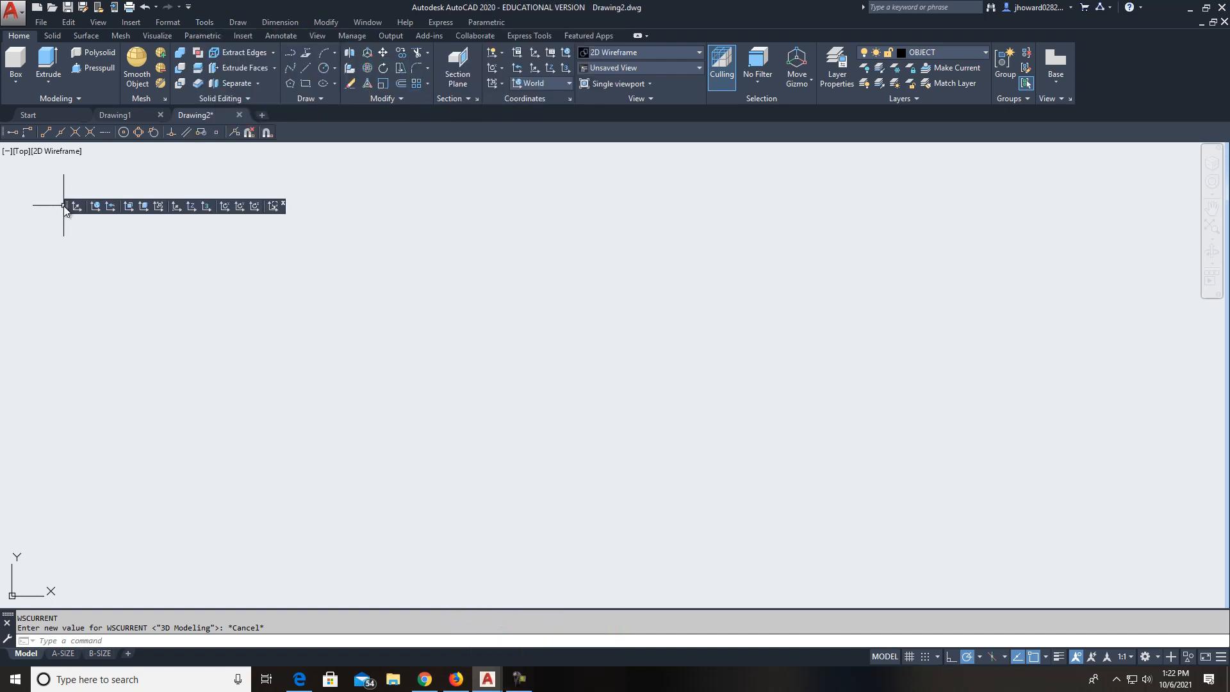
drag(68, 206, 463, 143)
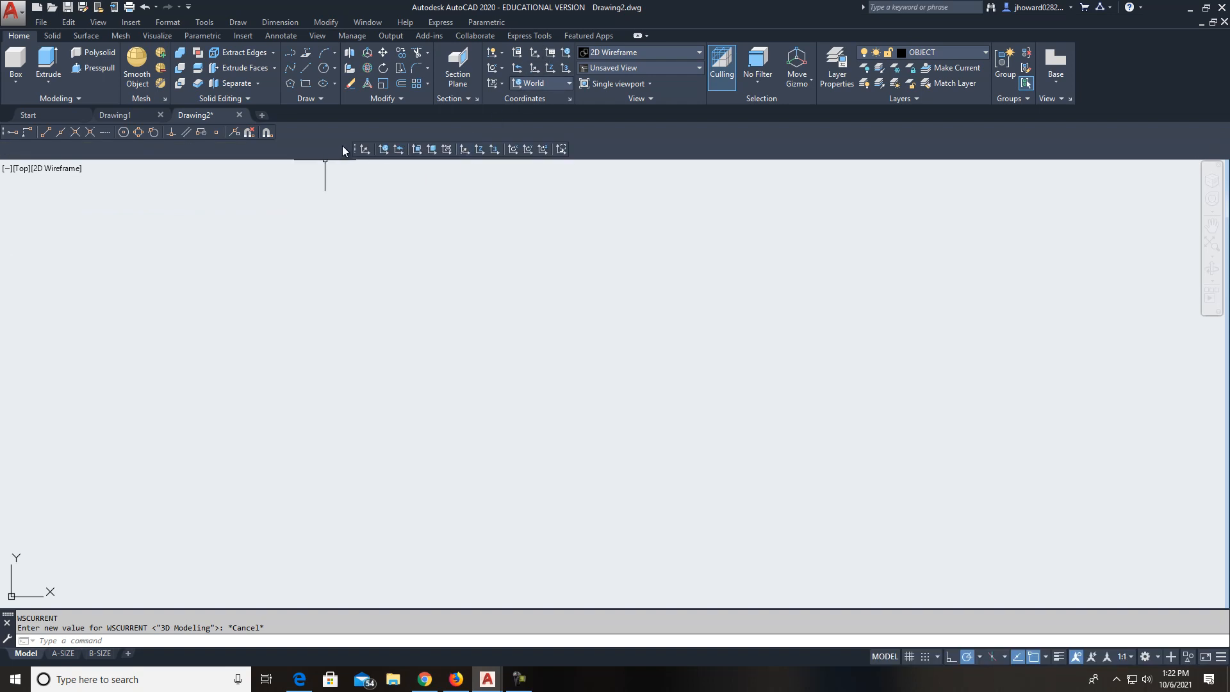
drag(352, 152, 168, 198)
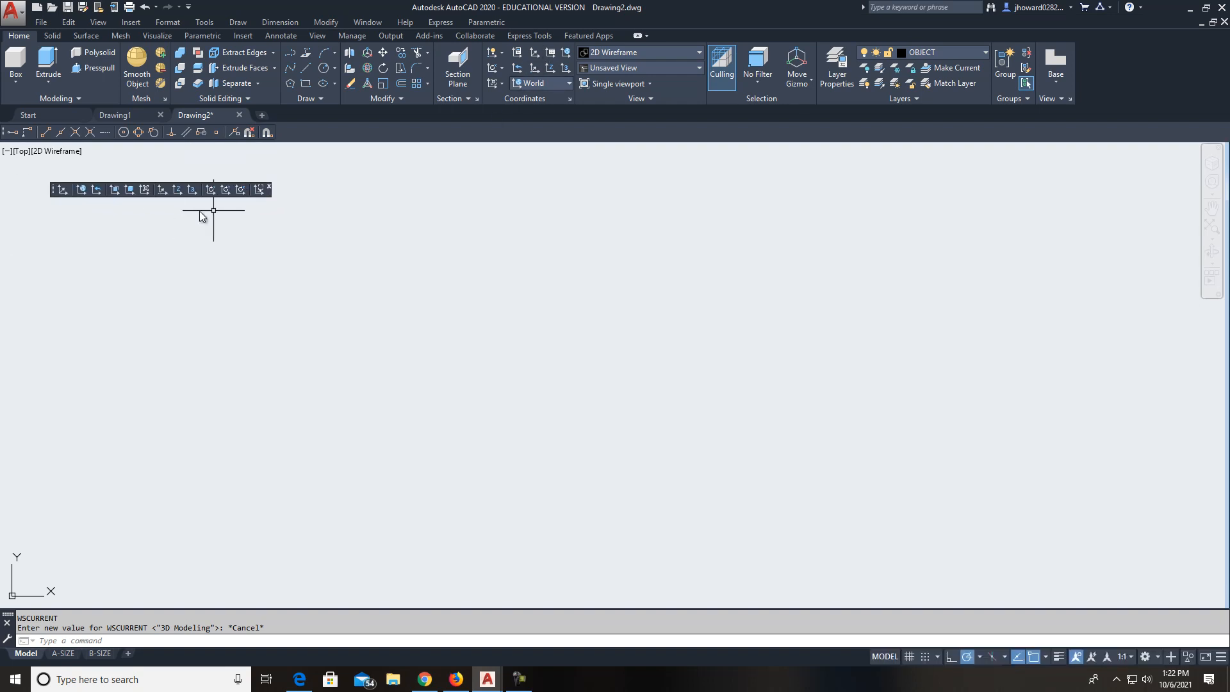
Turn on the View toolbar and place it directly beneath the floating UCS toolbar.
click(204, 22)
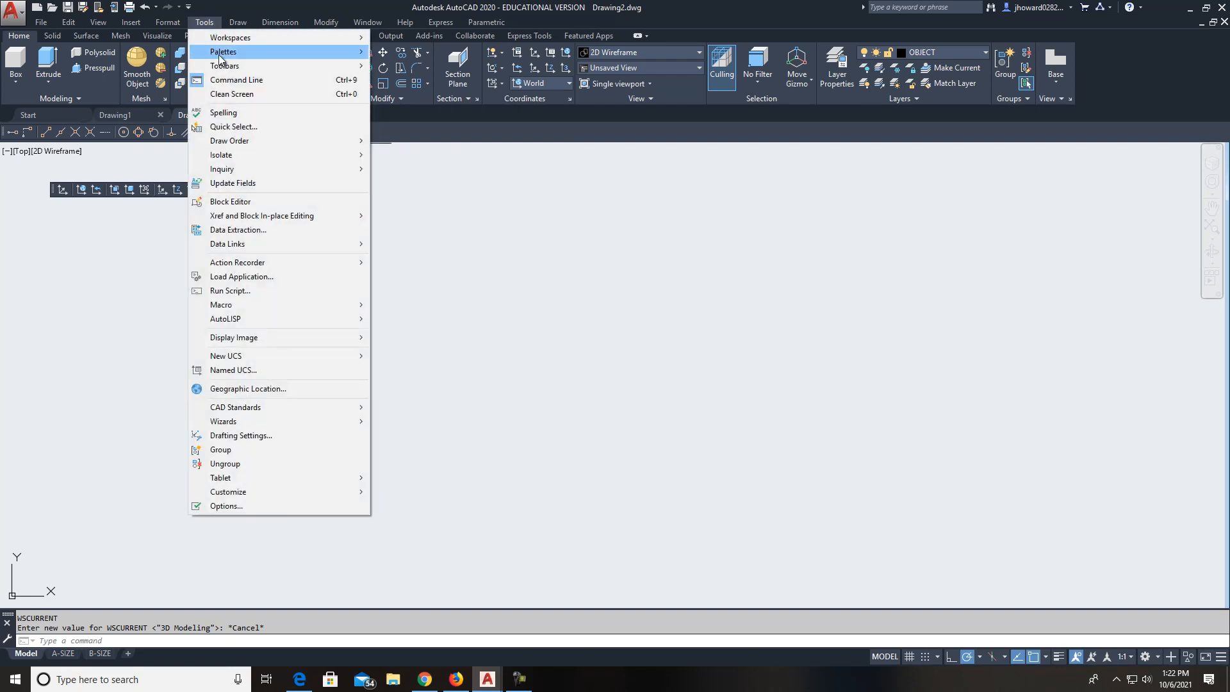
mouse_move(266, 70)
mouse_move(413, 69)
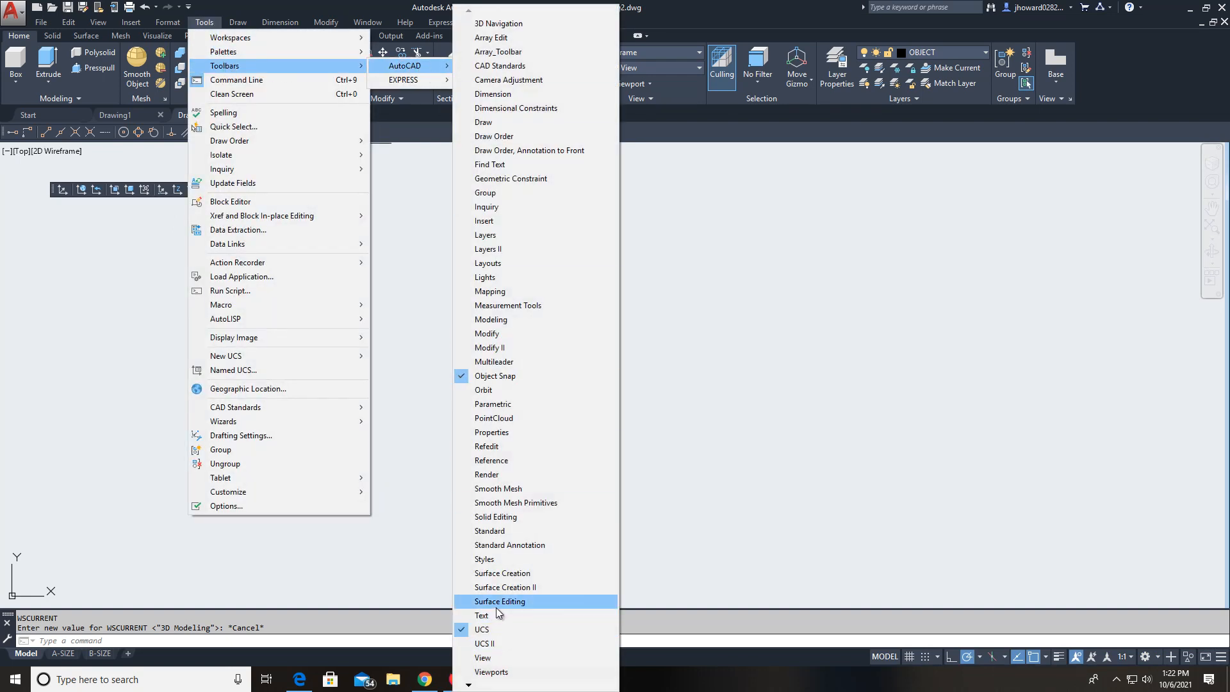
click(499, 660)
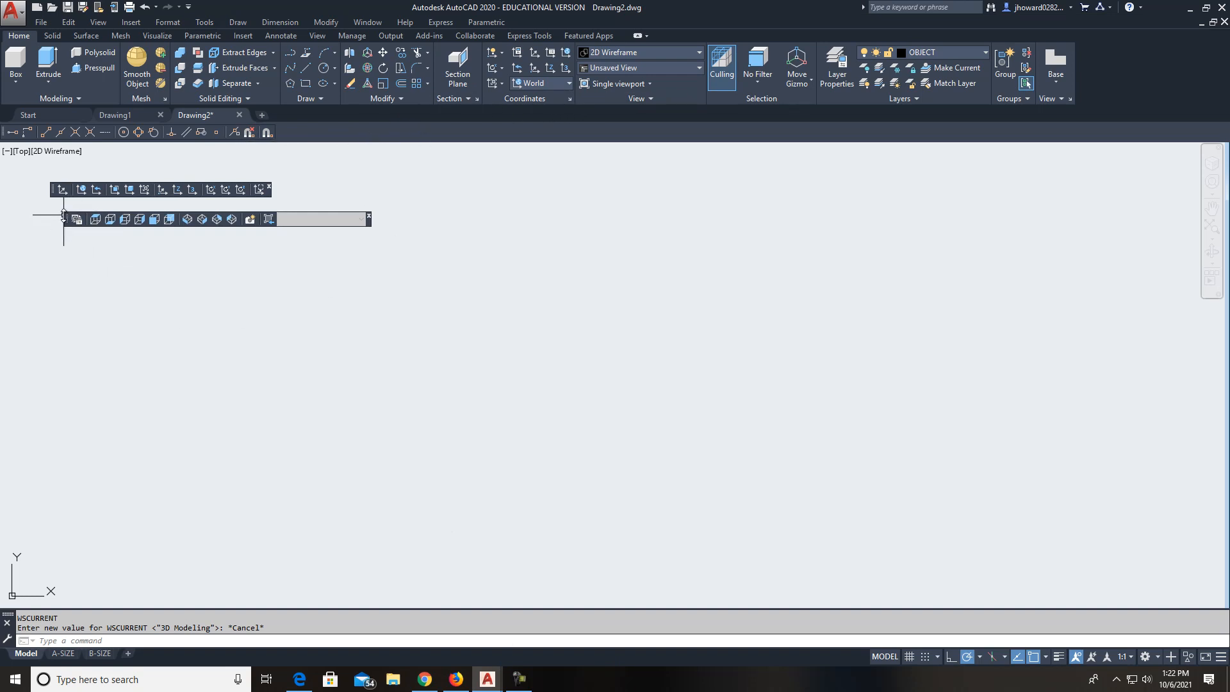
drag(67, 222, 53, 218)
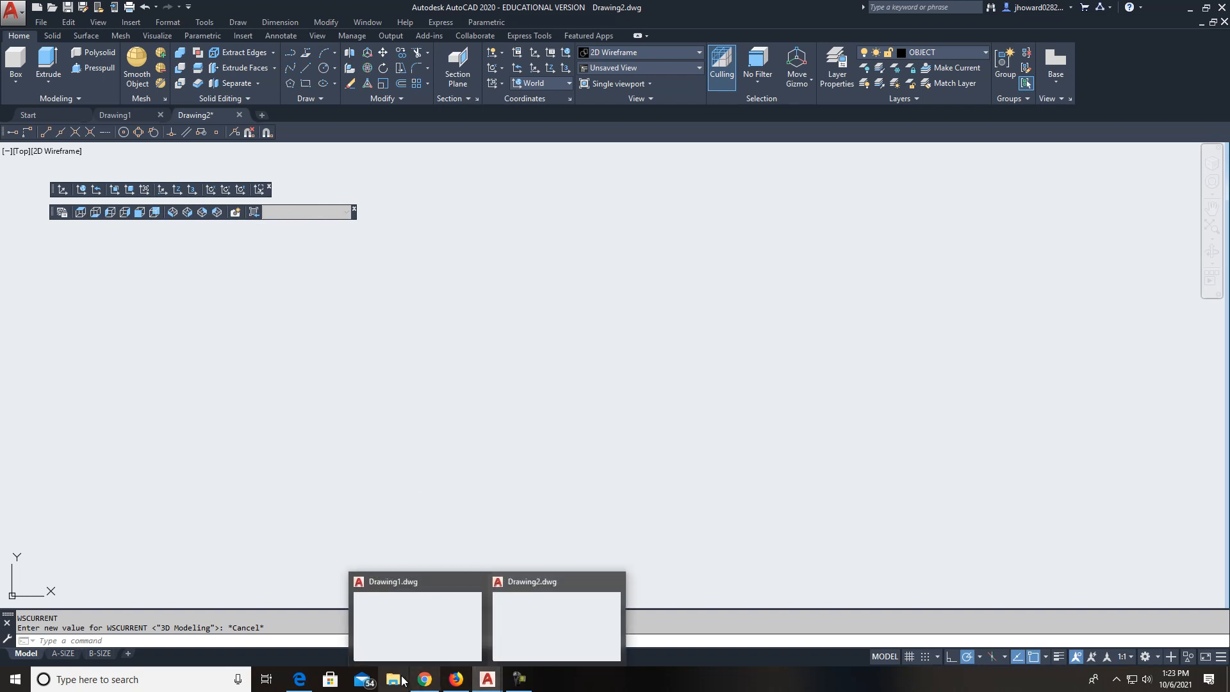
Turn on the Orbit toolbar and float it in the drawing area beside the navigation bar.
click(204, 23)
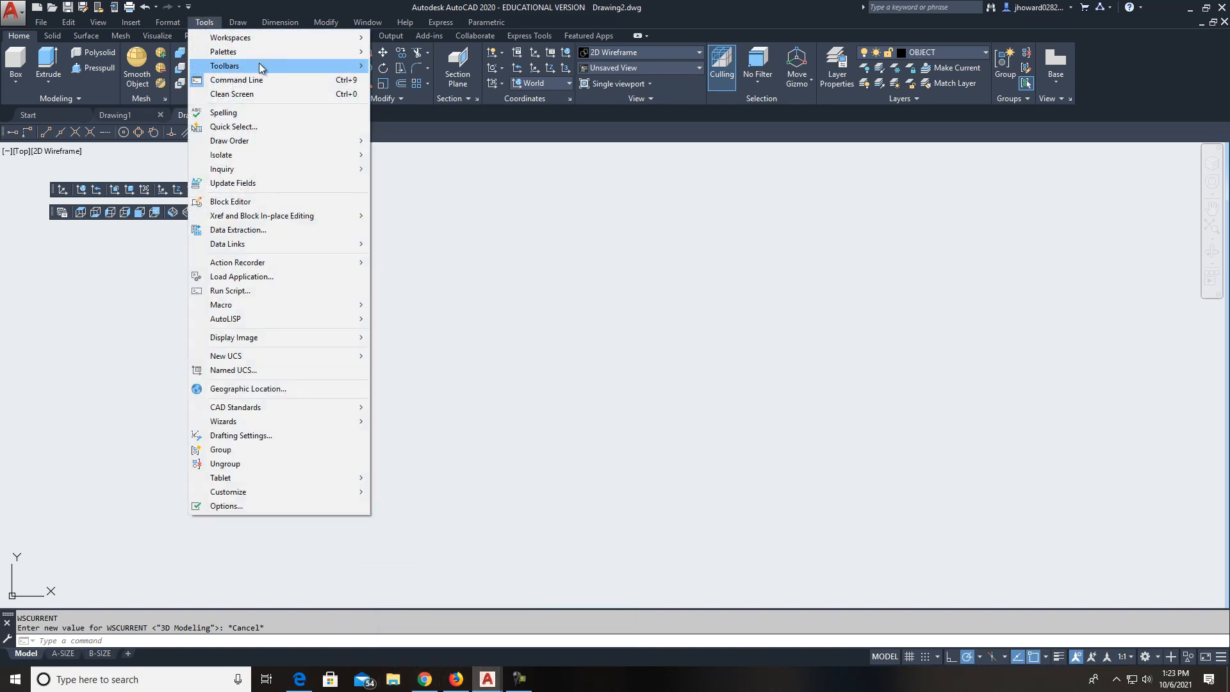
mouse_move(236, 65)
mouse_move(442, 67)
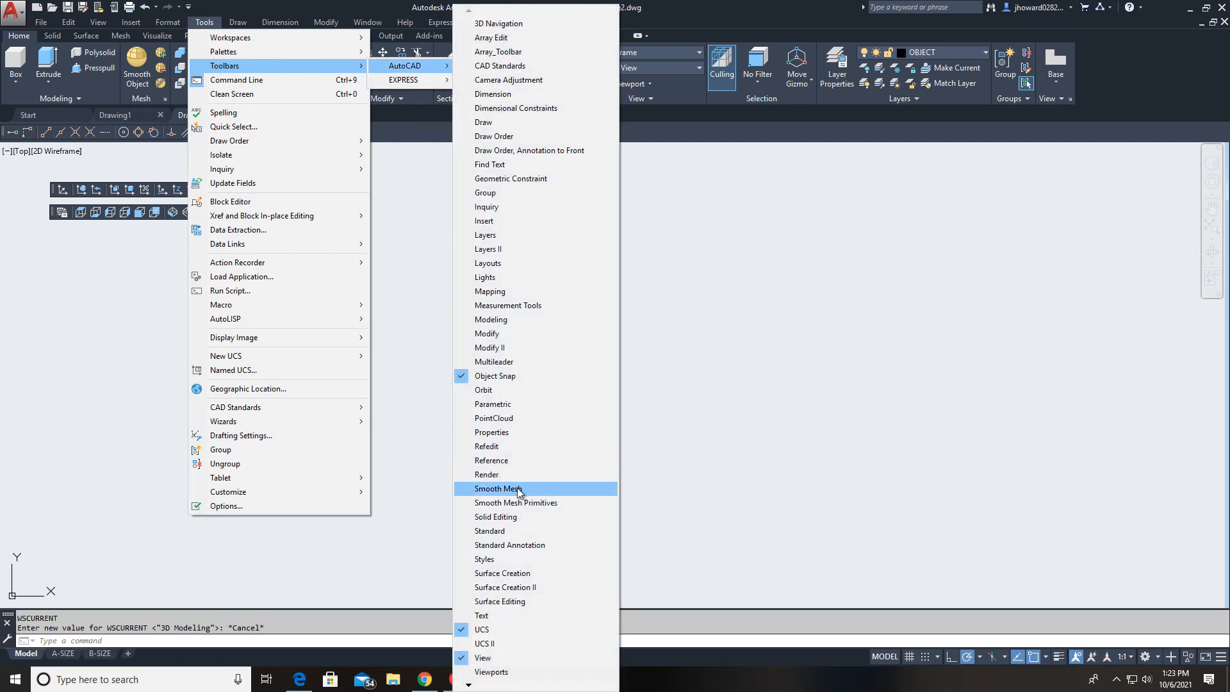
click(510, 388)
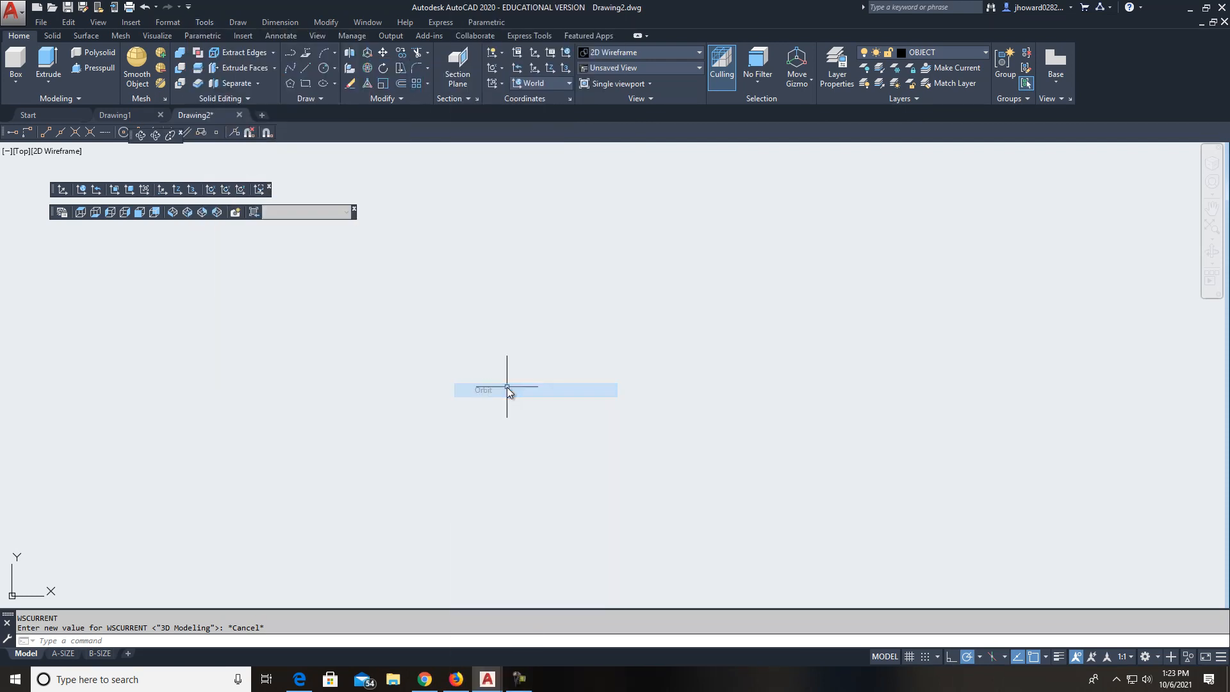
mouse_move(128, 137)
mouse_down()
mouse_move(1024, 256)
mouse_move(1084, 203)
mouse_up()
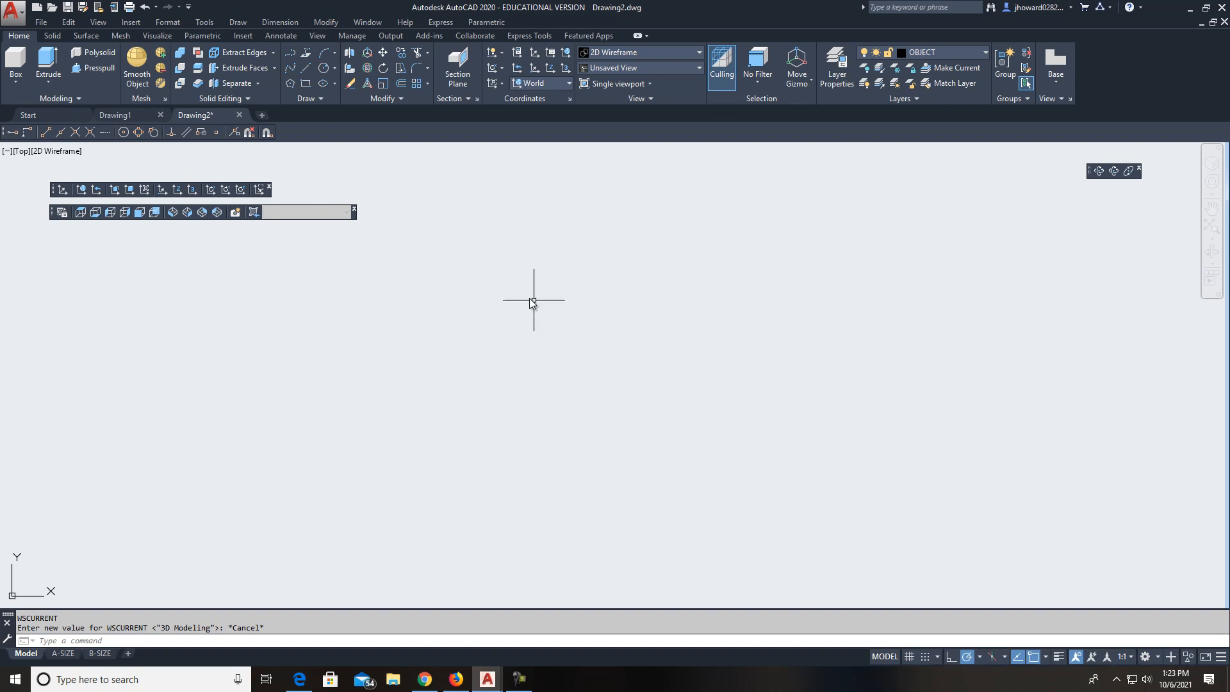
Switch to the 3D-Wire Frame Modeling assignment page in Chrome and examine the dimensioned isometric drawing of the bracket.
click(456, 679)
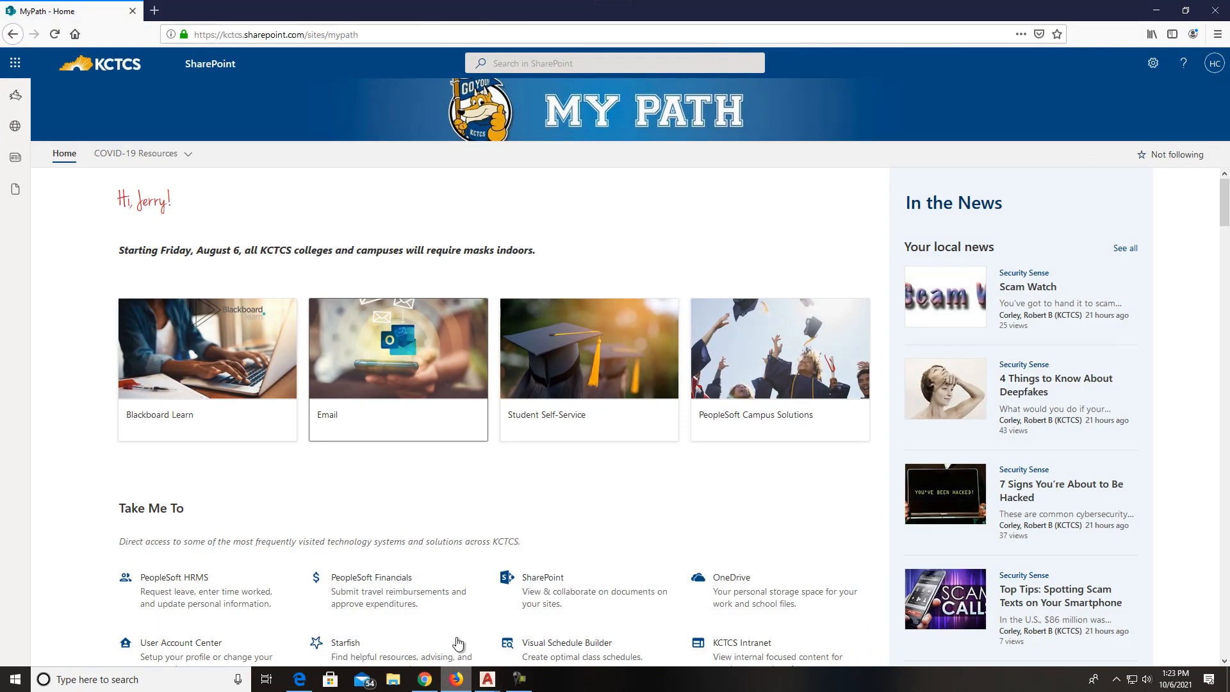
click(427, 683)
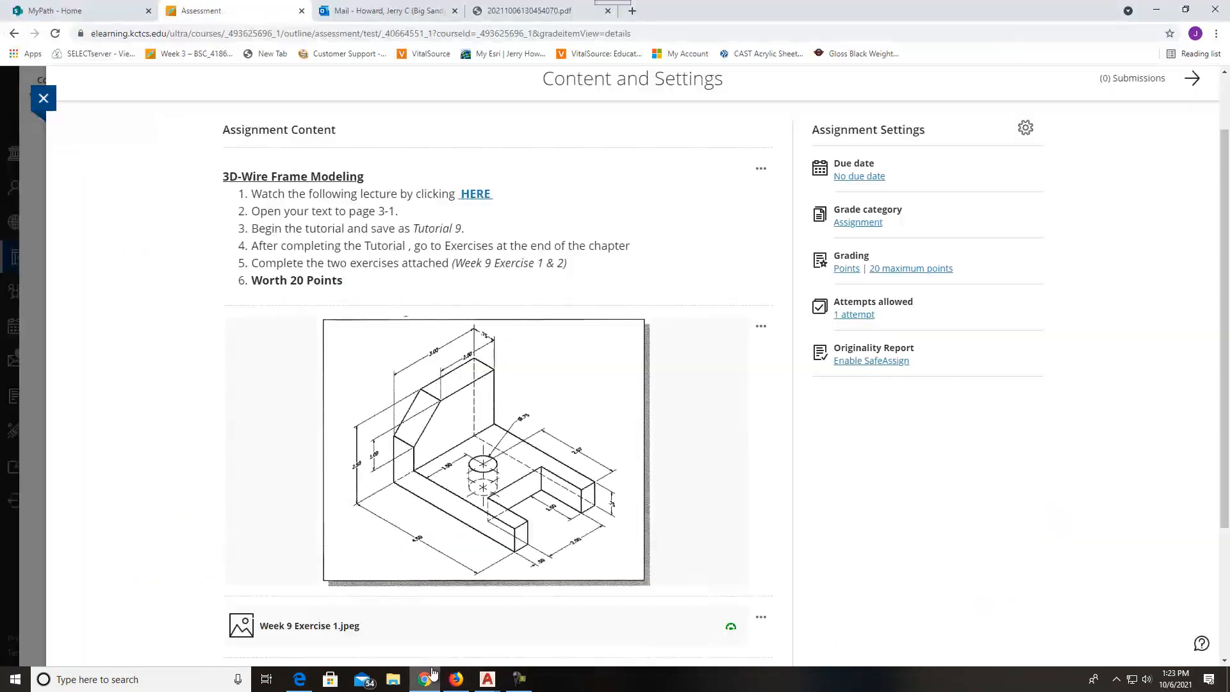
scroll(520, 467, down, 1)
click(496, 433)
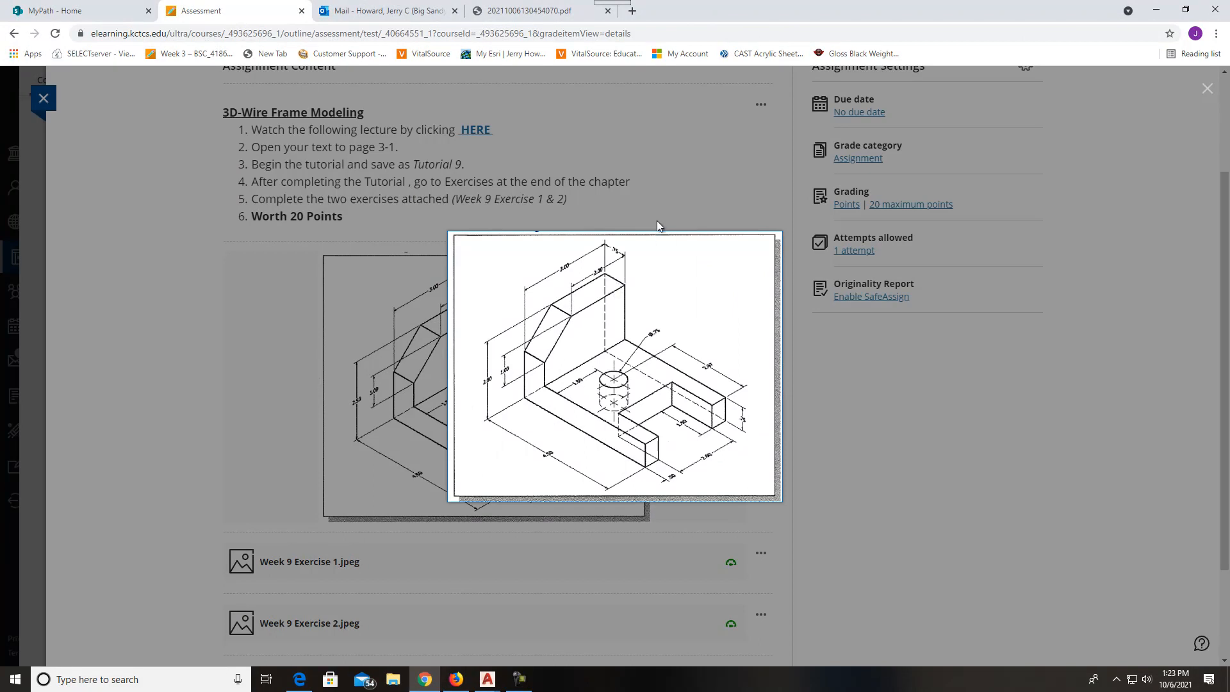
click(594, 237)
click(760, 262)
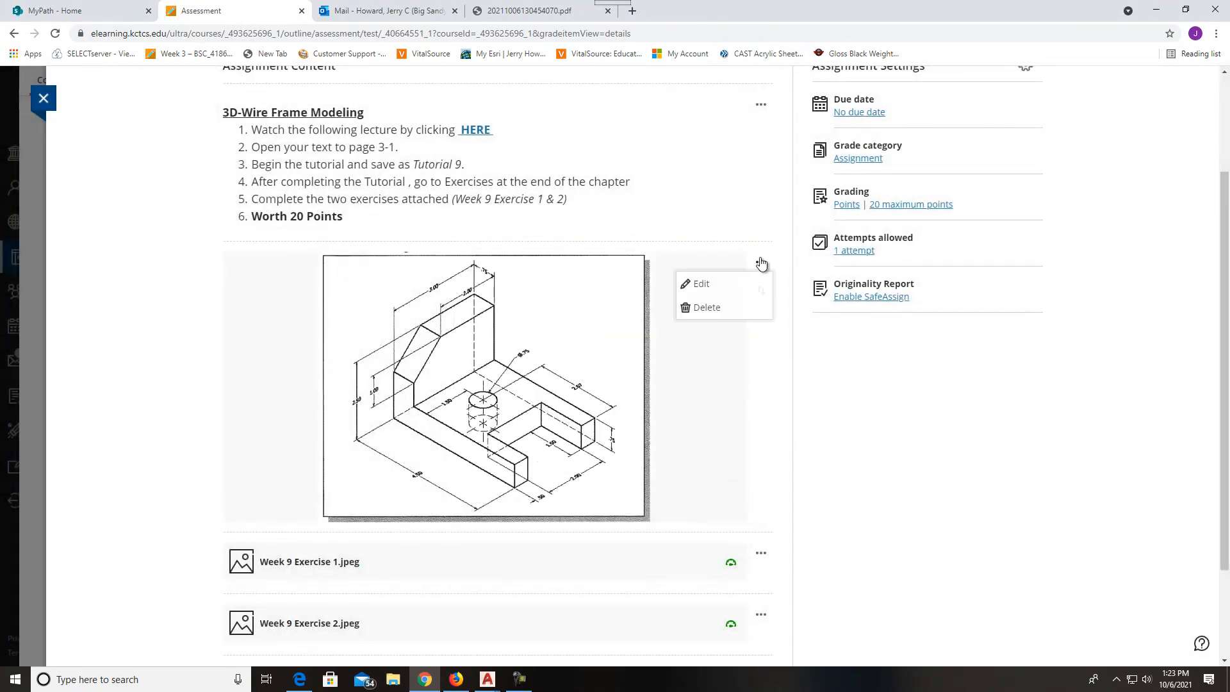
click(767, 187)
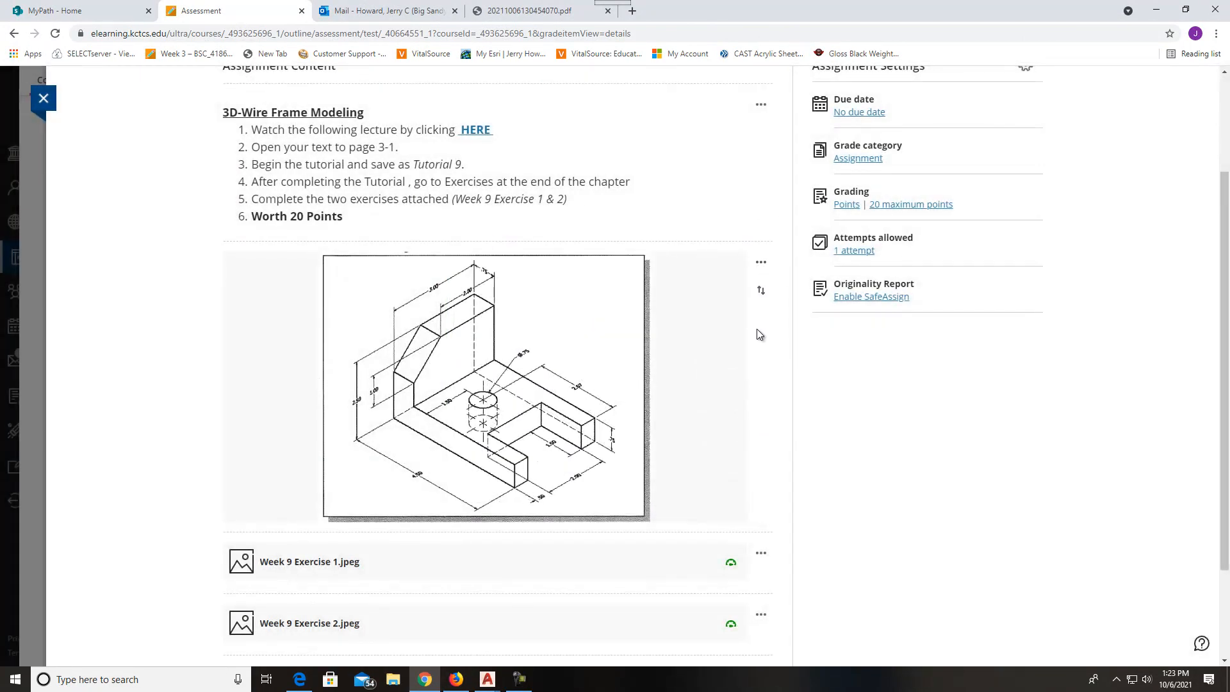
Save the dimensioned bracket drawing from the assignment page to the Desktop as a PNG image named Week 9 Tutorial.
scroll(707, 409, down, 1)
scroll(707, 414, down, 1)
right_click(545, 317)
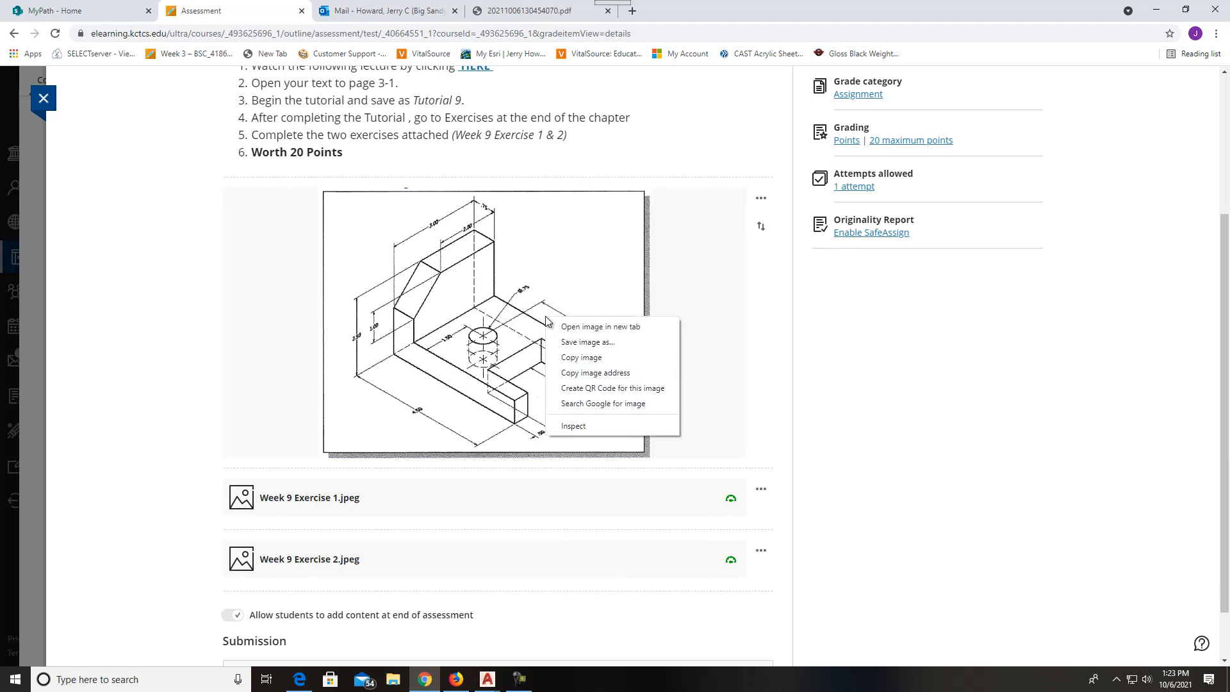
click(588, 342)
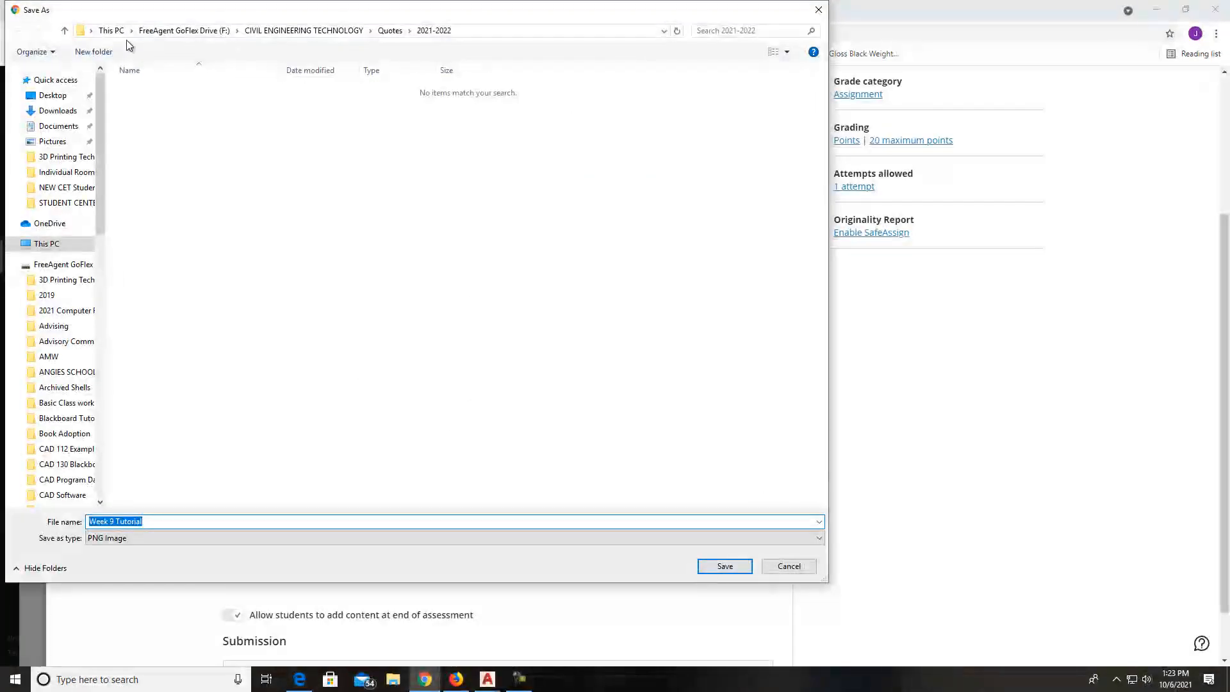
click(91, 31)
click(112, 46)
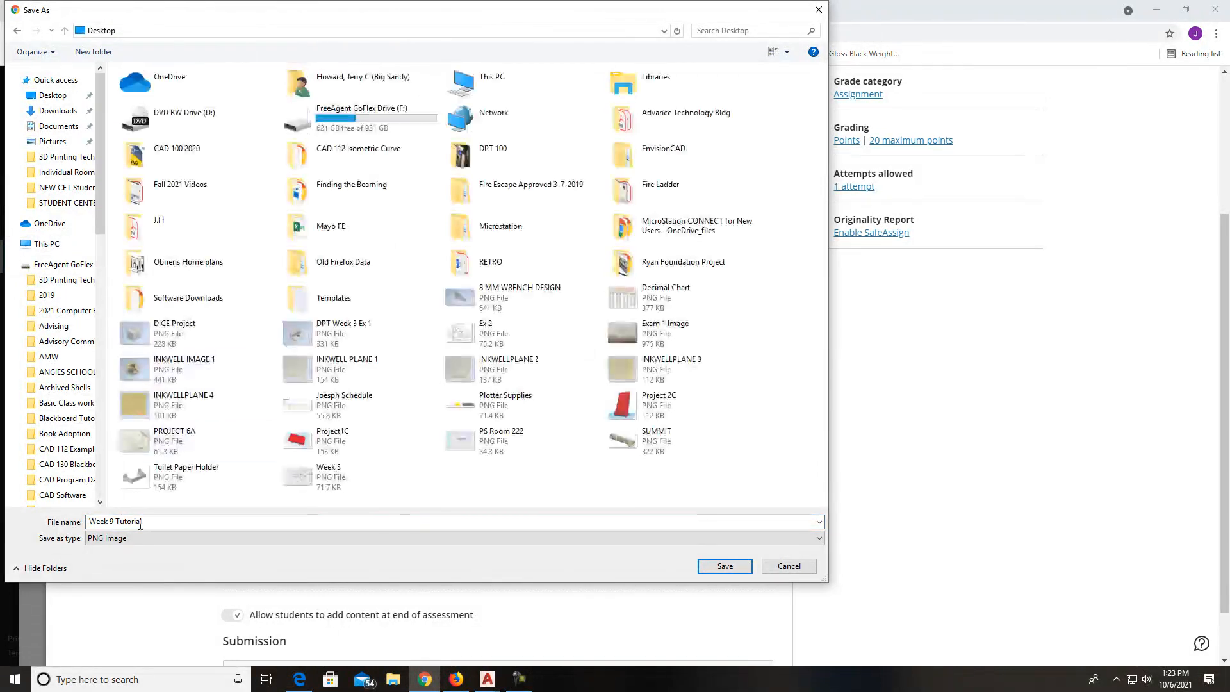
click(725, 566)
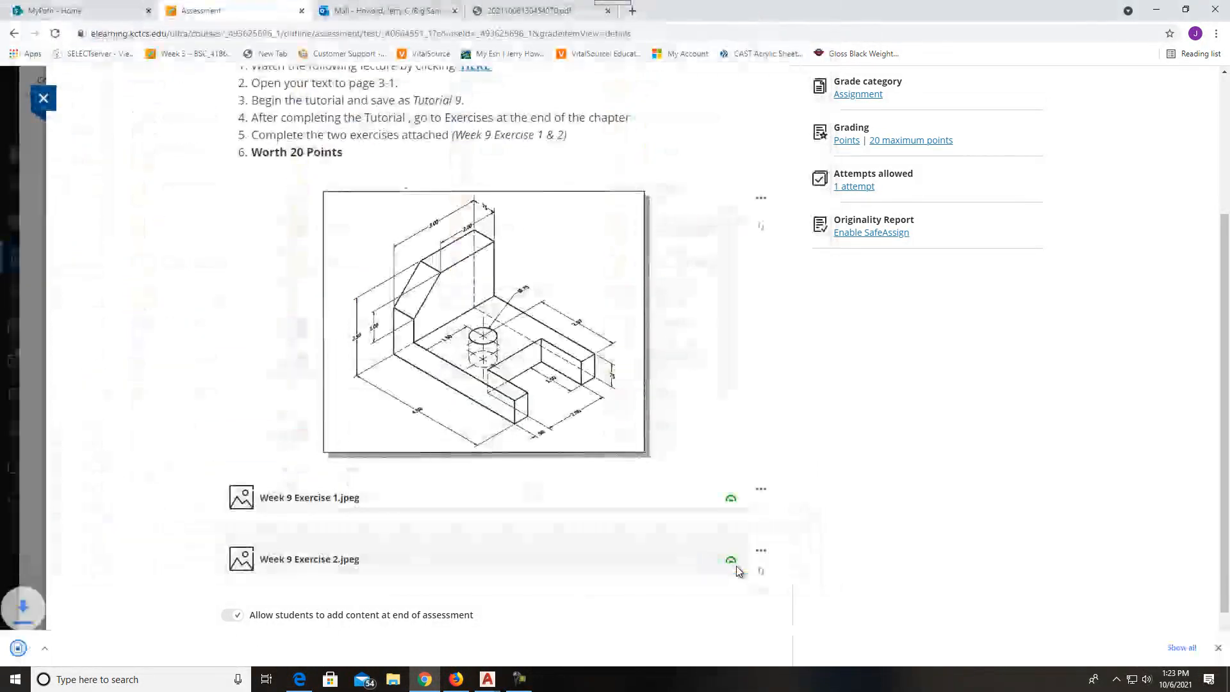
Open the downloaded Week 9 Tutorial image in Photos, tile its window over half the screen and enlarge the bracket drawing.
click(84, 645)
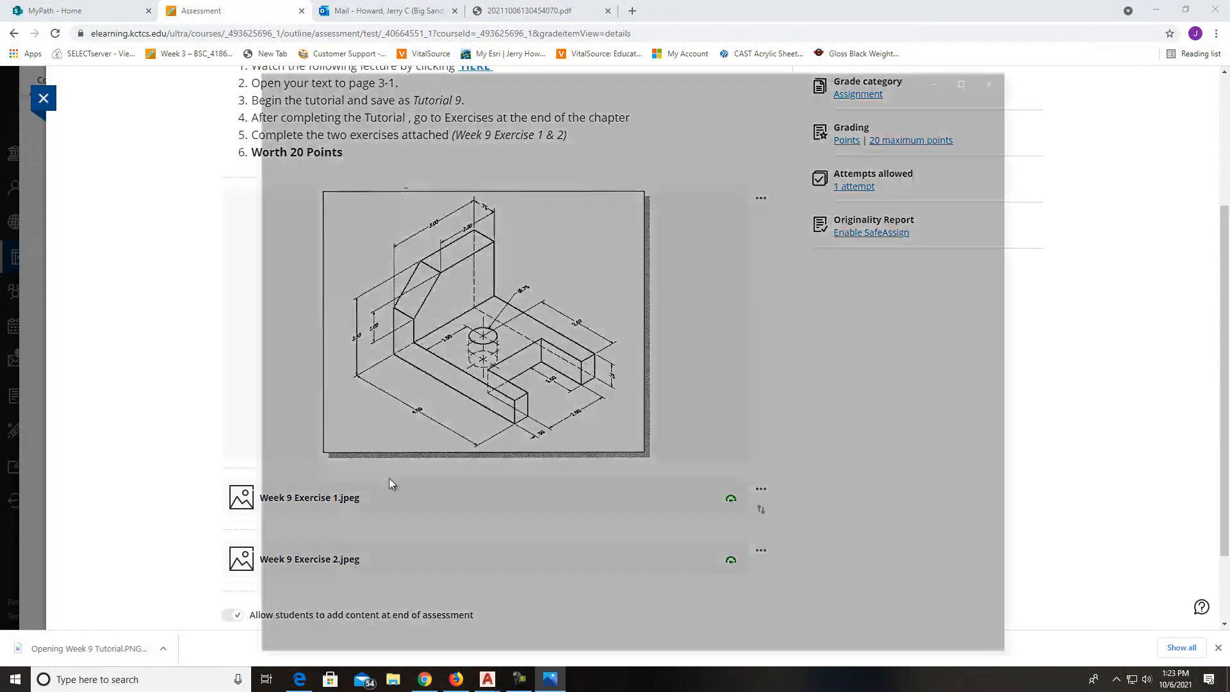
drag(634, 82, 1, 90)
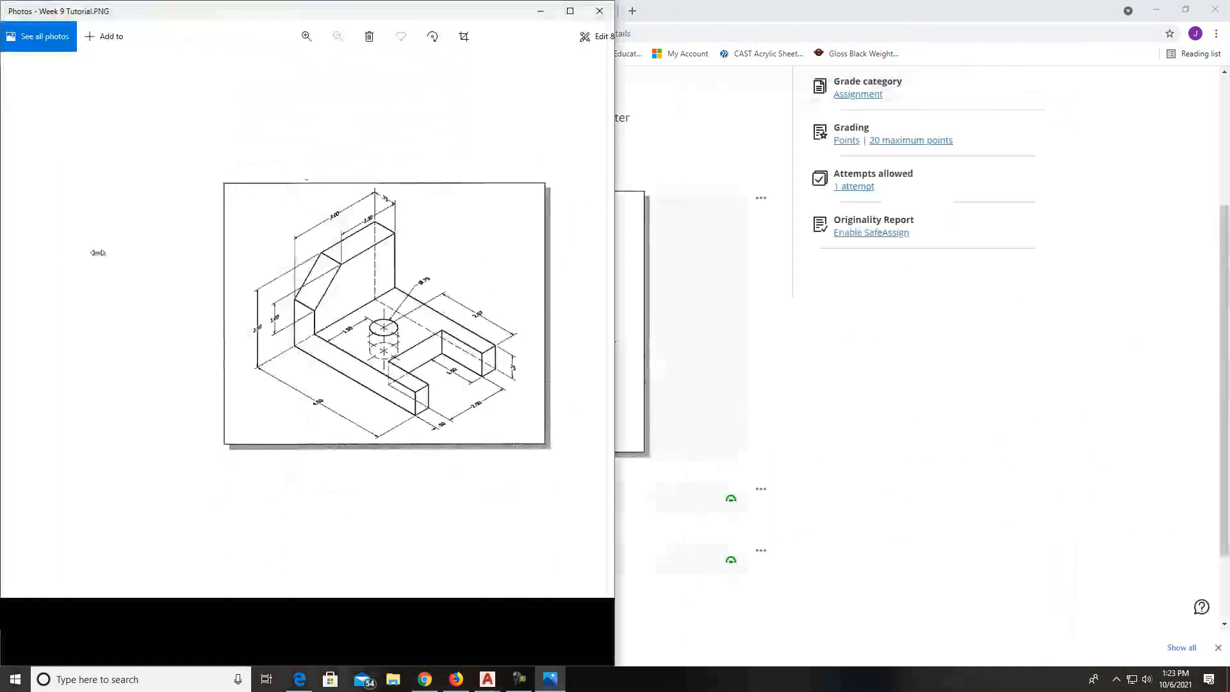
scroll(406, 361, up, 3)
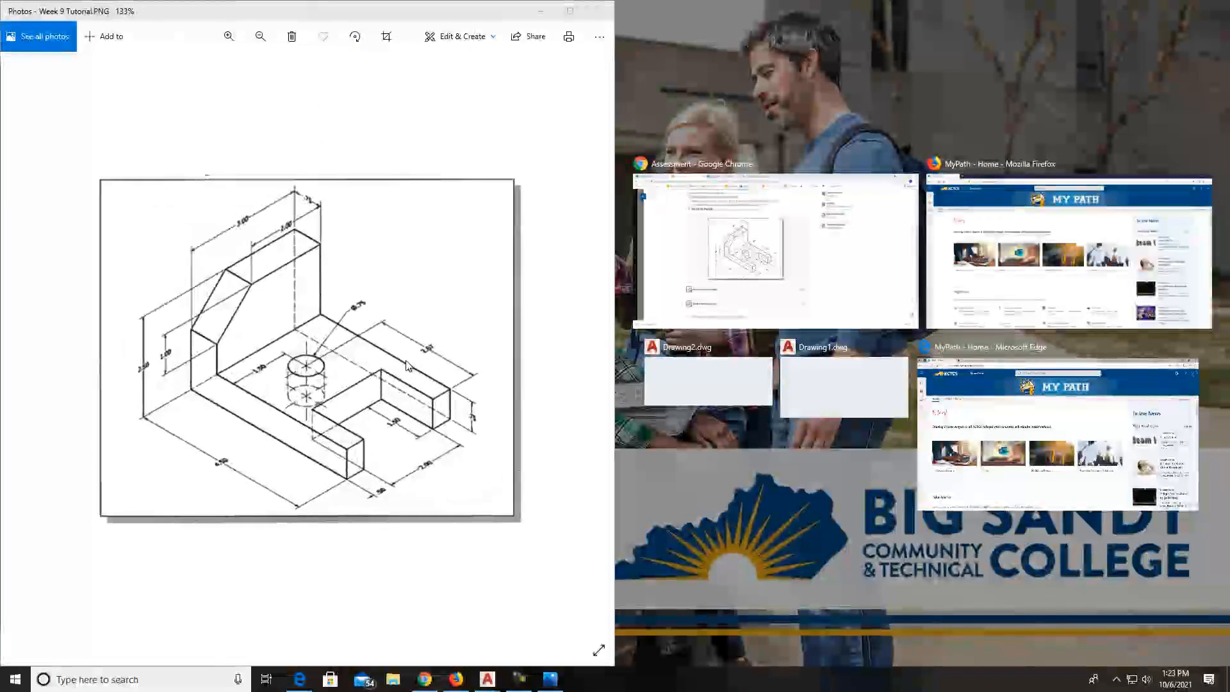
scroll(501, 423, down, 1)
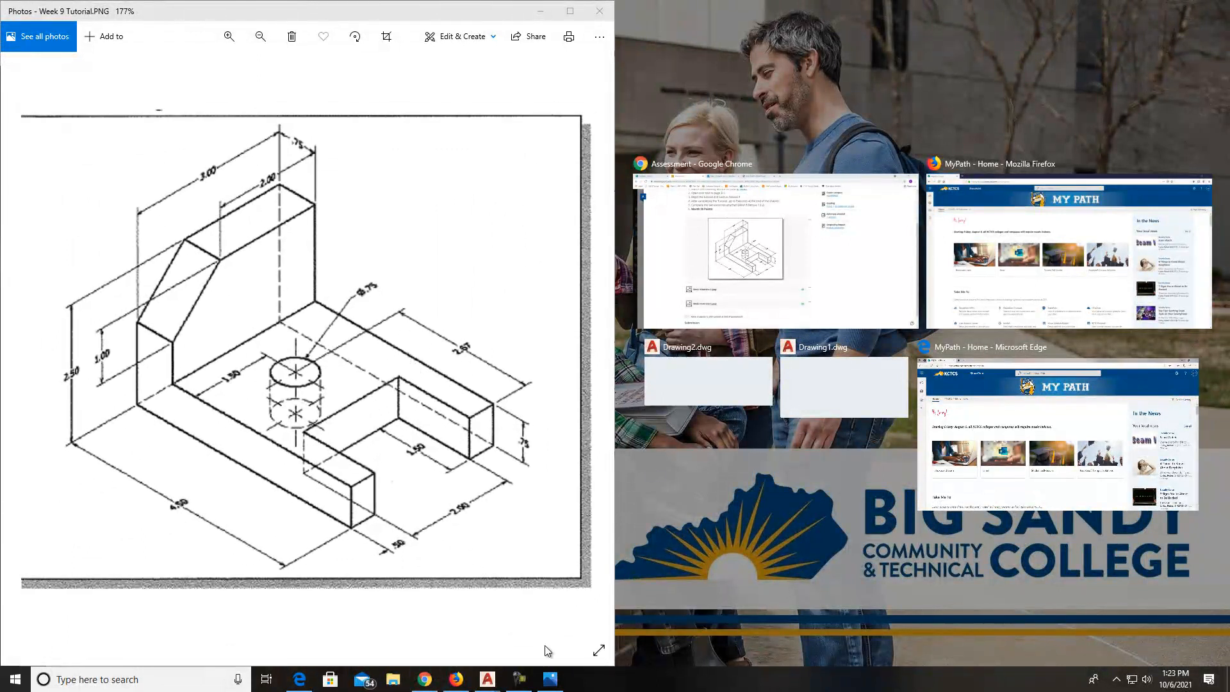
Switch to Drawing2 in AutoCAD, un-maximize its window and tile it beside the bracket image, picking Chrome as the window shown alongside.
click(488, 679)
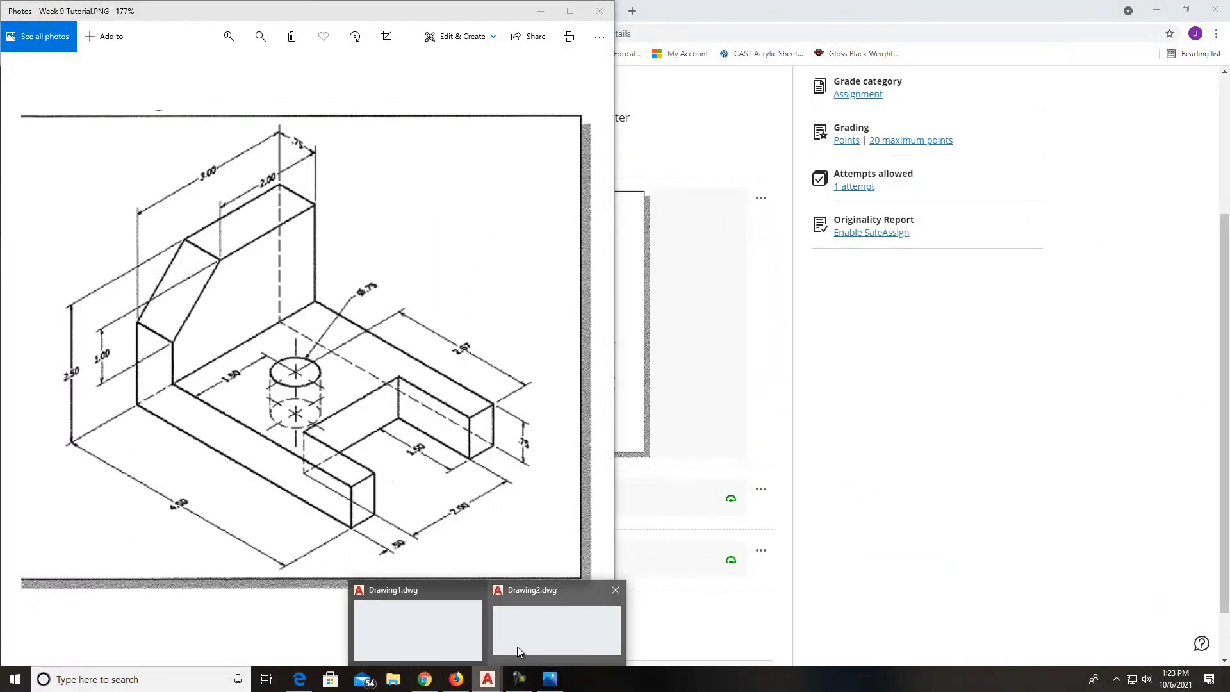
click(555, 627)
click(1205, 8)
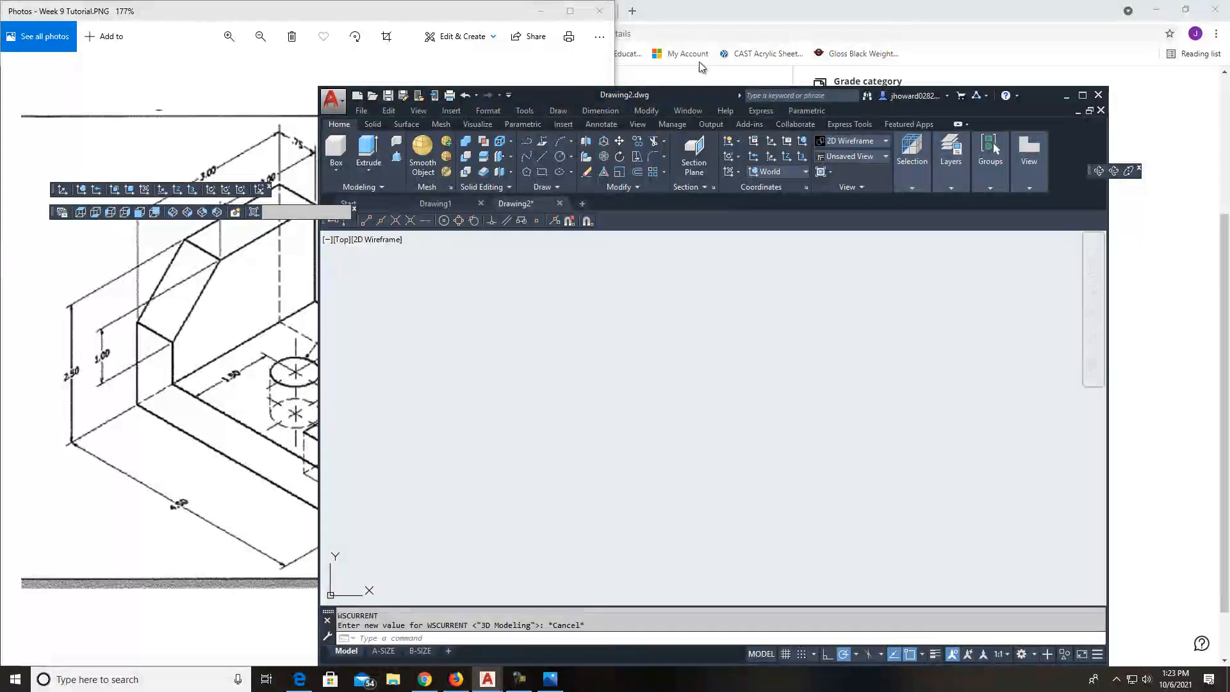
drag(694, 95, 1227, 256)
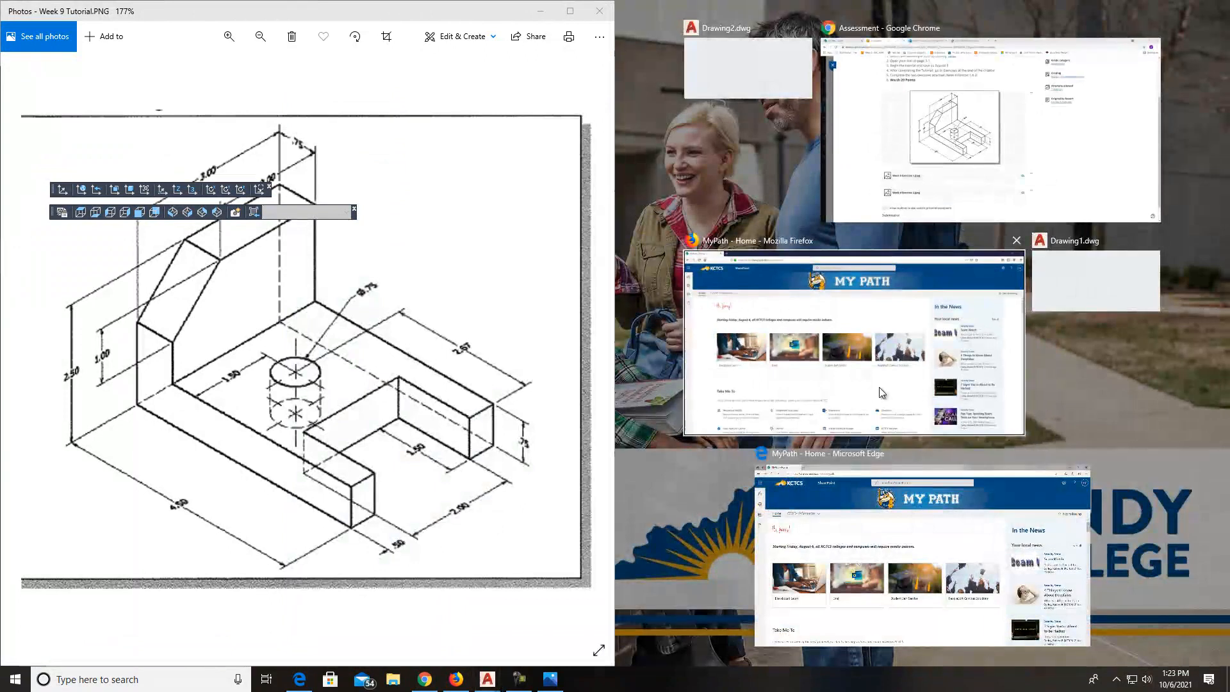
click(1059, 168)
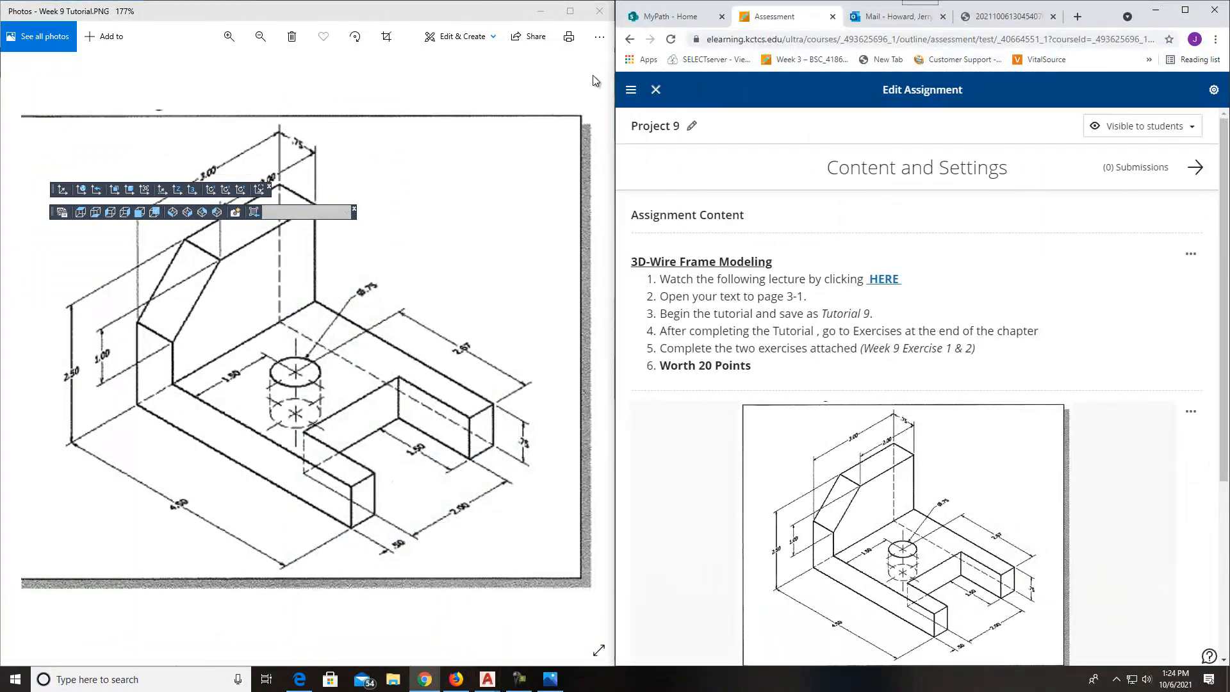
Narrow the bracket image window to about a third of the screen and widen the Chrome window to meet it.
click(610, 109)
drag(614, 72, 385, 108)
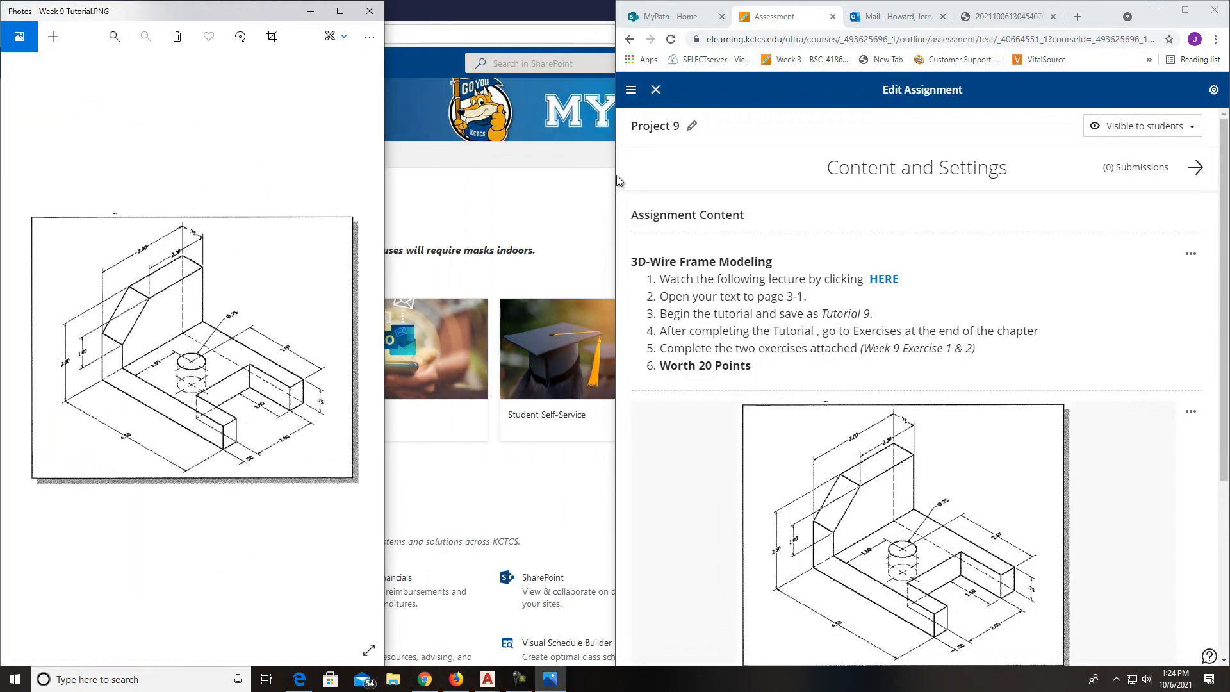
drag(614, 175, 386, 170)
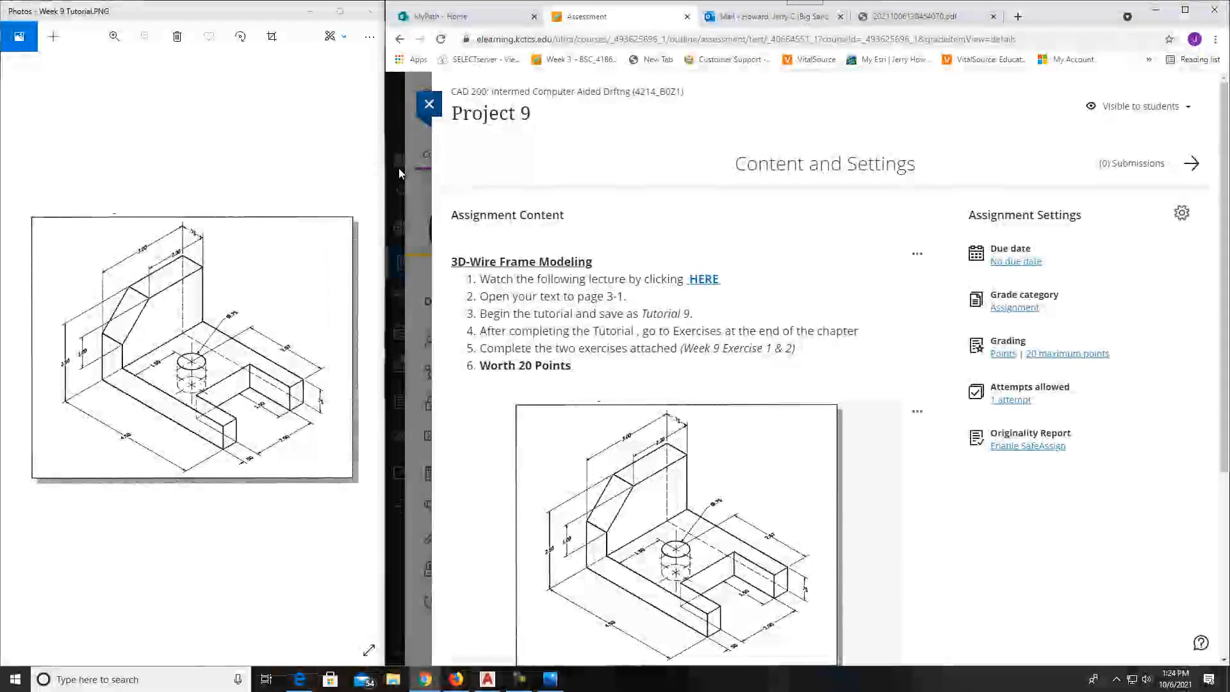
Bring Drawing2 in AutoCAD to the front and widen its window to meet the edge of the bracket image window.
click(487, 678)
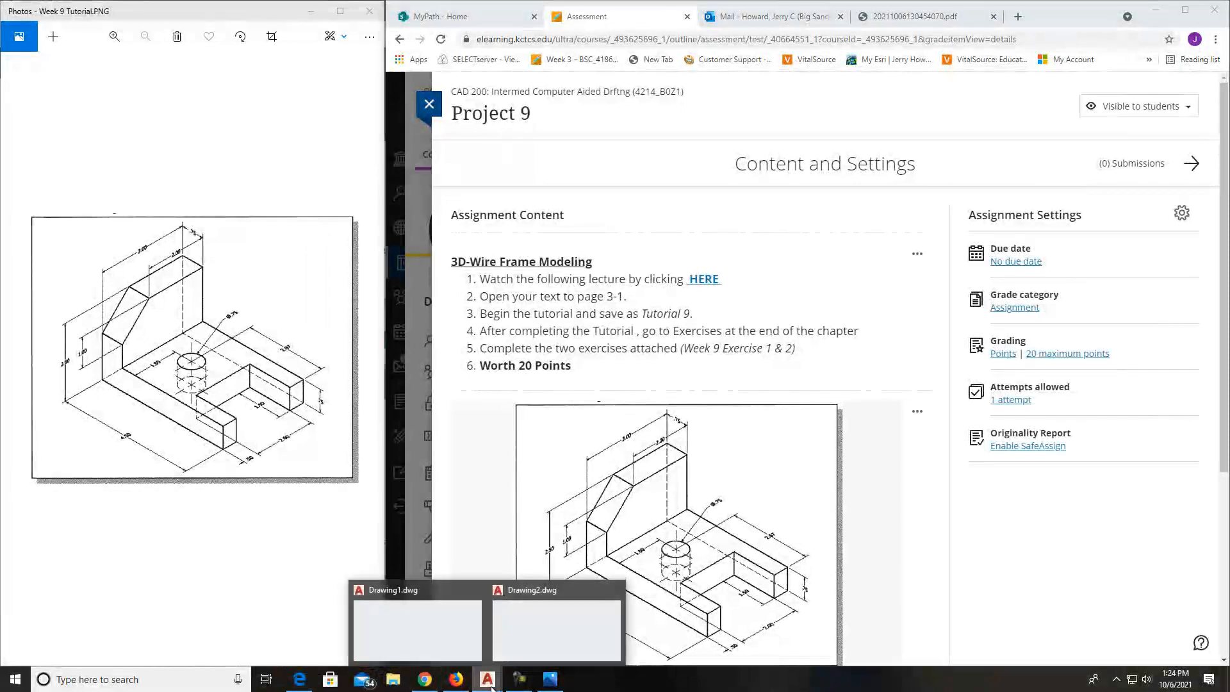
click(540, 636)
drag(617, 216, 384, 207)
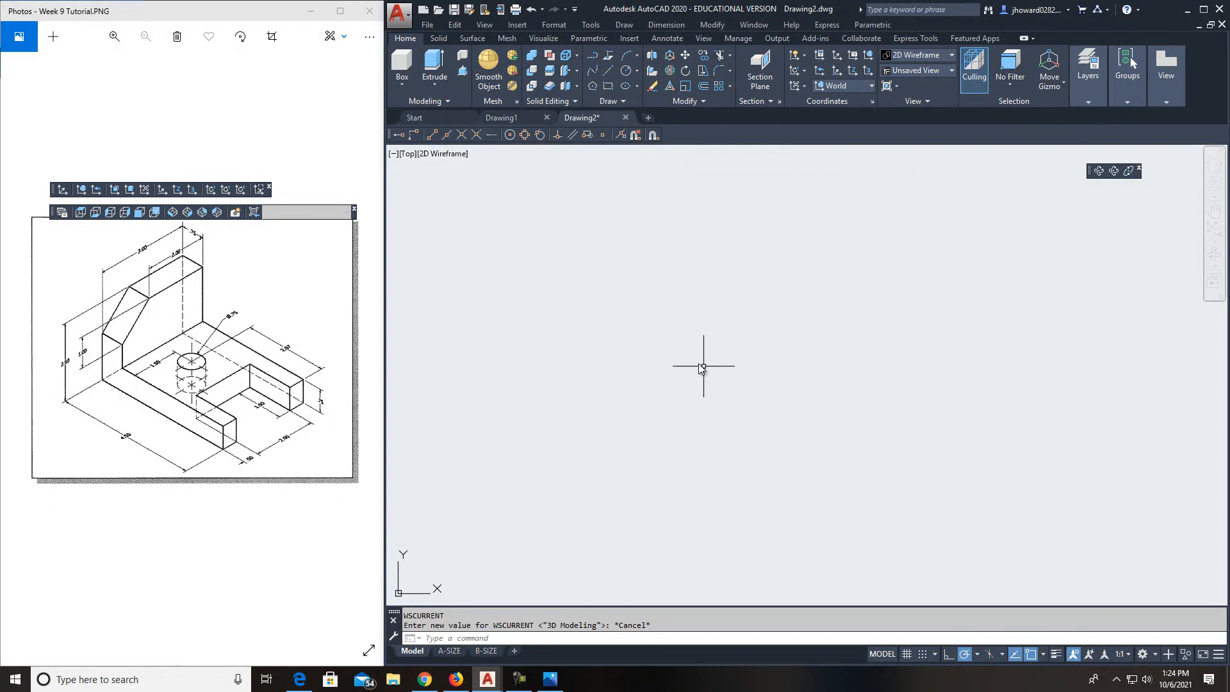
Dock the UCS and View toolbars above the drawing area with AutoCAD maximized, and tile its window beside the bracket image again.
scroll(829, 378, down, 2)
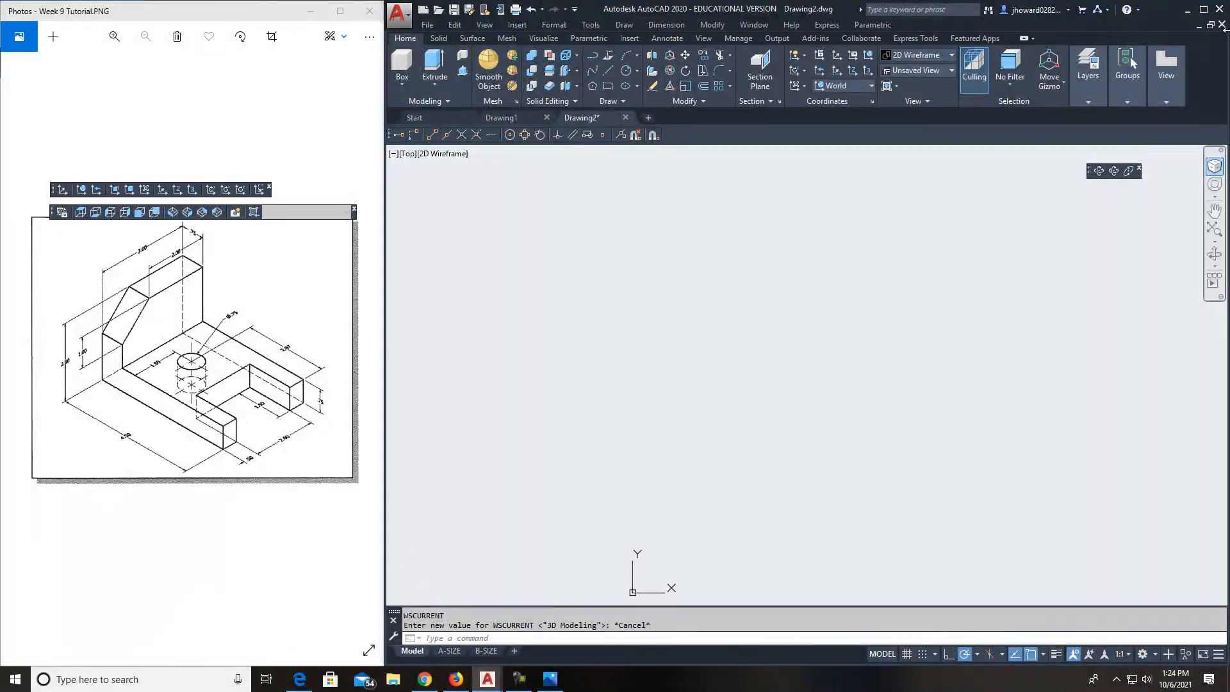
click(1206, 11)
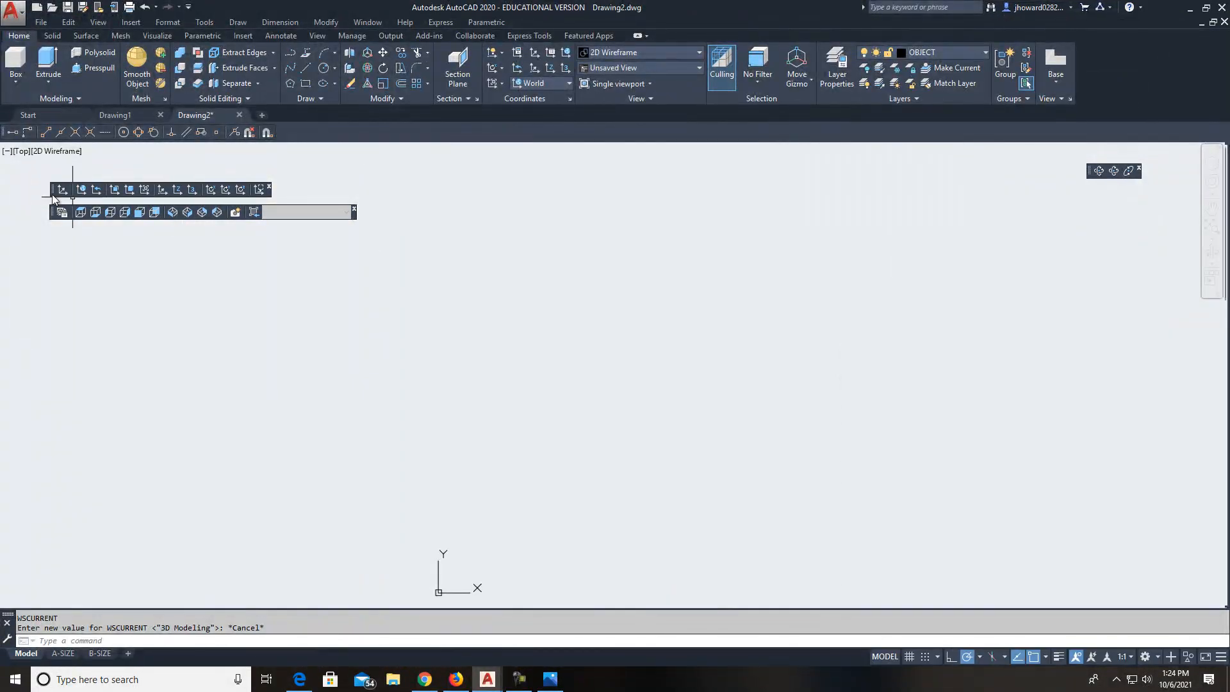
drag(54, 192, 923, 131)
mouse_move(52, 211)
mouse_down()
mouse_move(561, 141)
mouse_move(657, 140)
mouse_up()
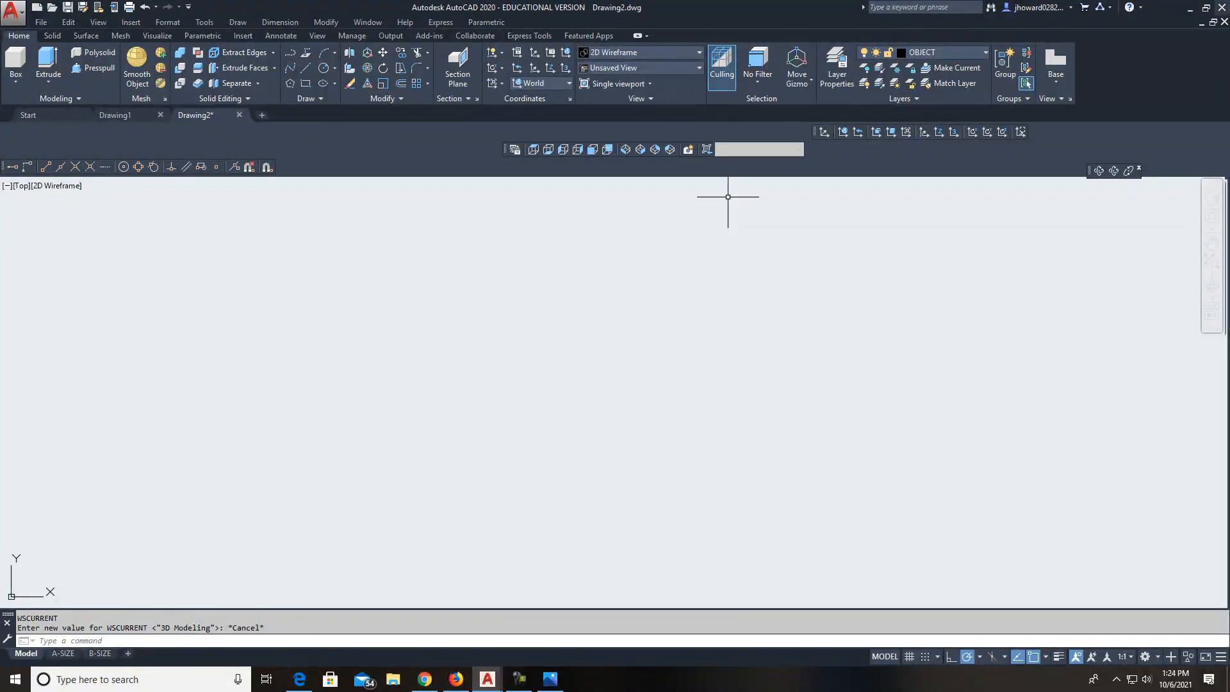
click(1206, 8)
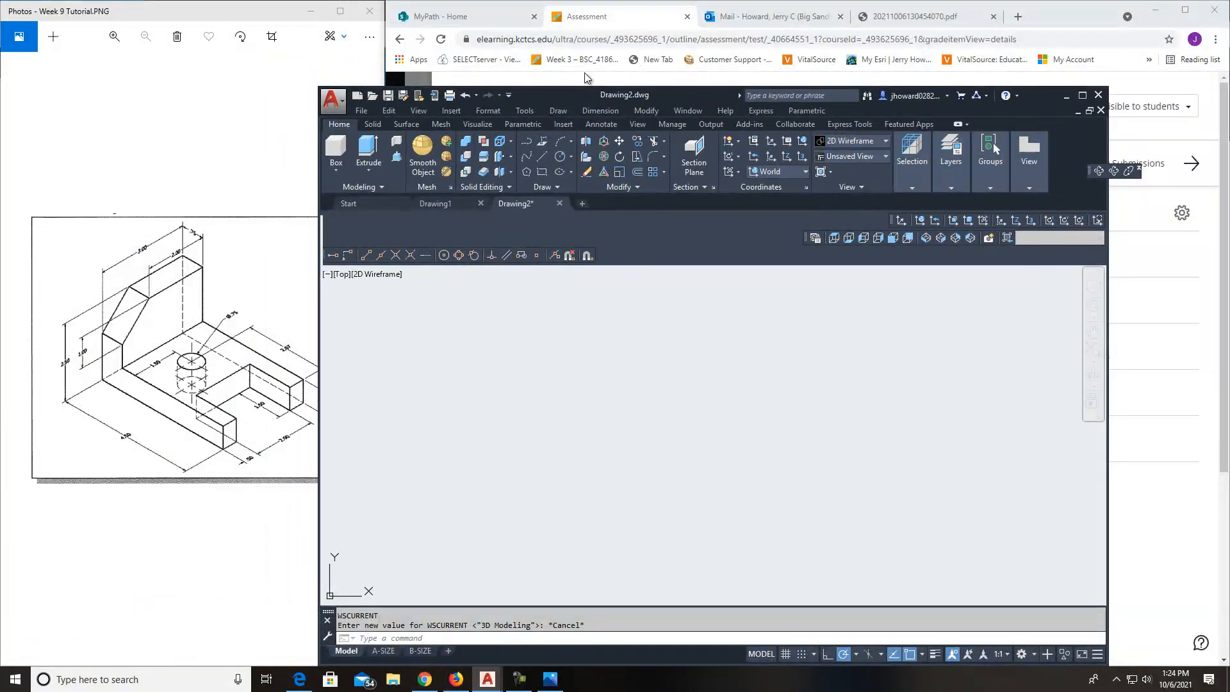
drag(585, 98, 1227, 167)
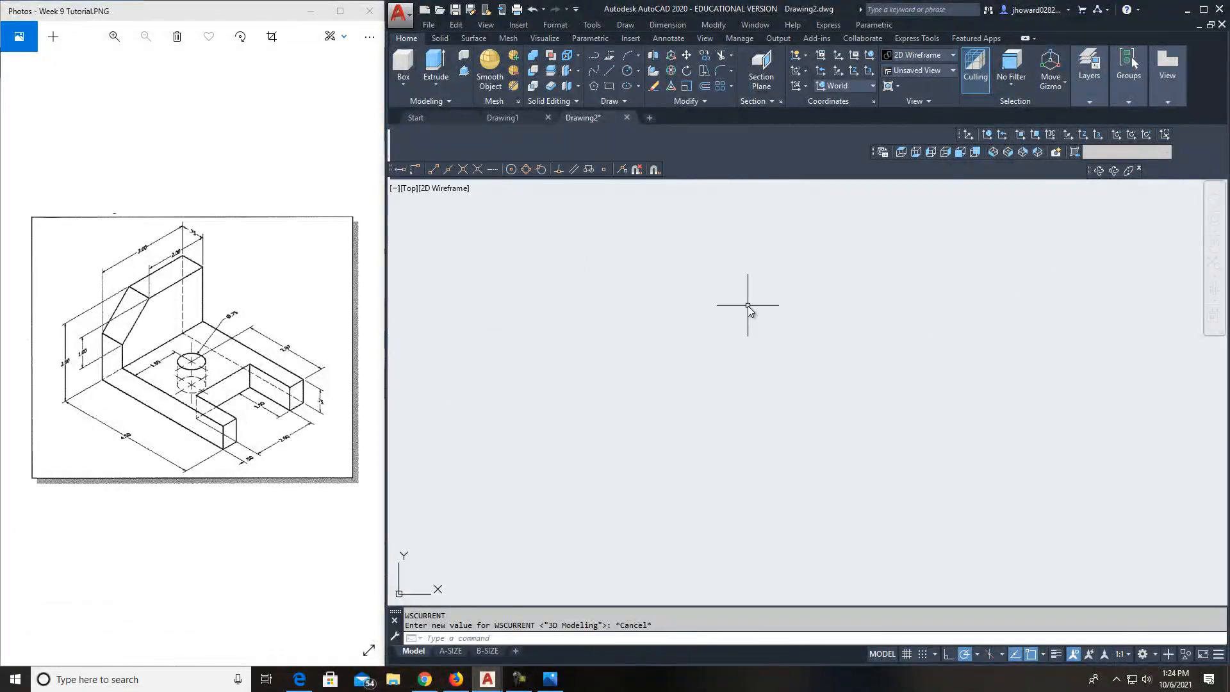
Look through the Top, Right and Front orthographic views of the empty drawing.
click(901, 152)
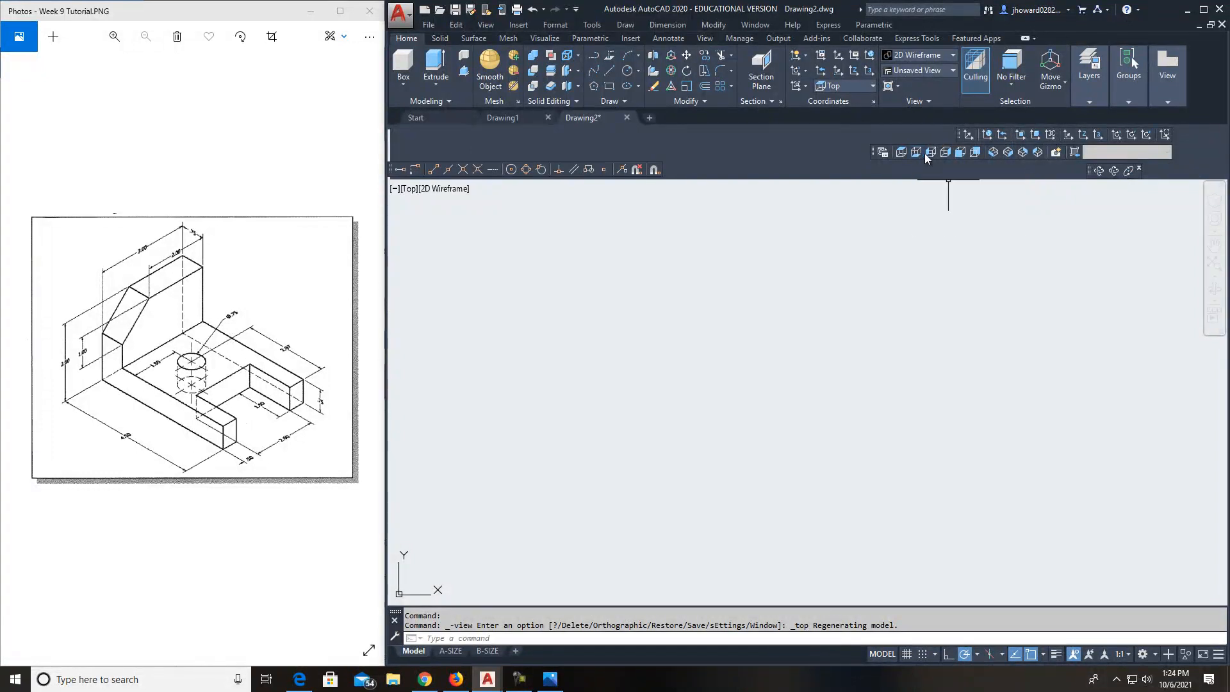
click(944, 152)
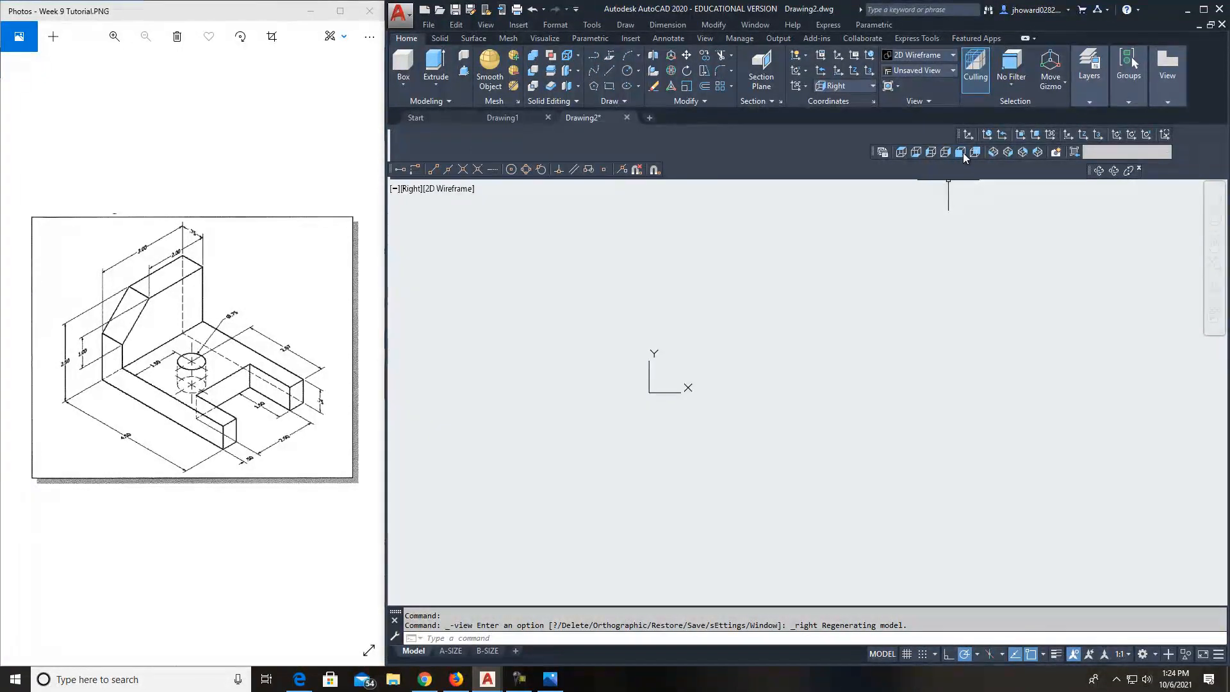
click(962, 151)
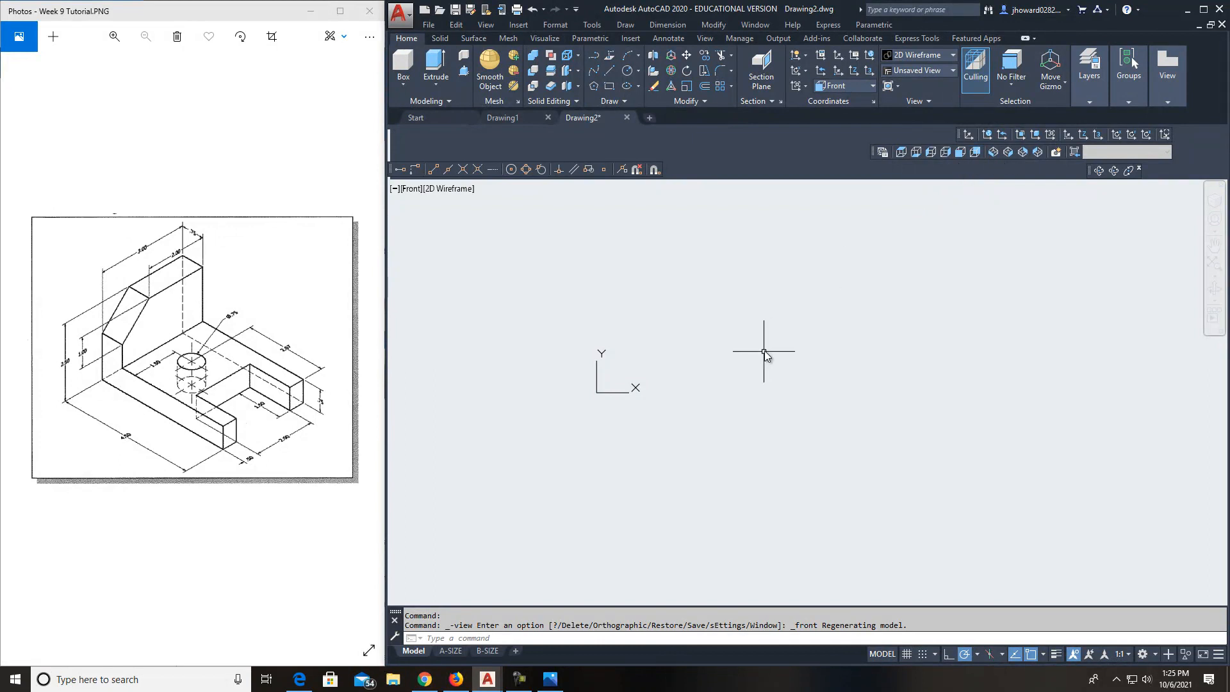
Compare how the UCS icon is oriented in the SE Isometric and SW Isometric views.
click(1006, 154)
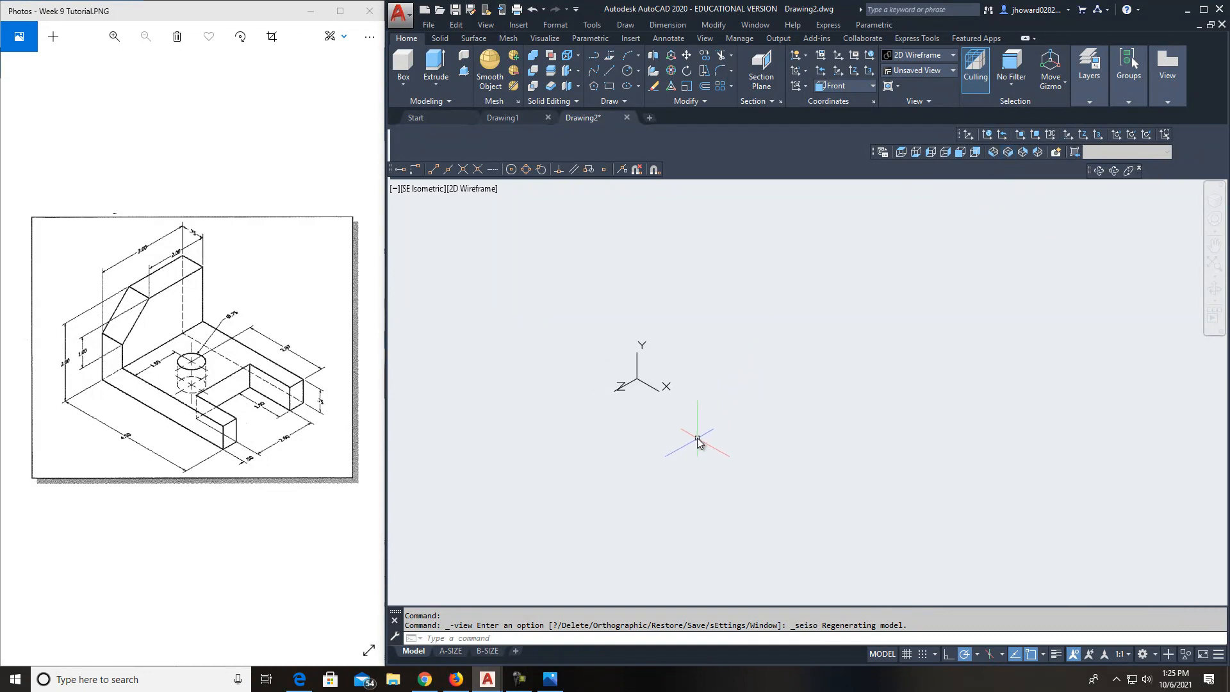
click(992, 152)
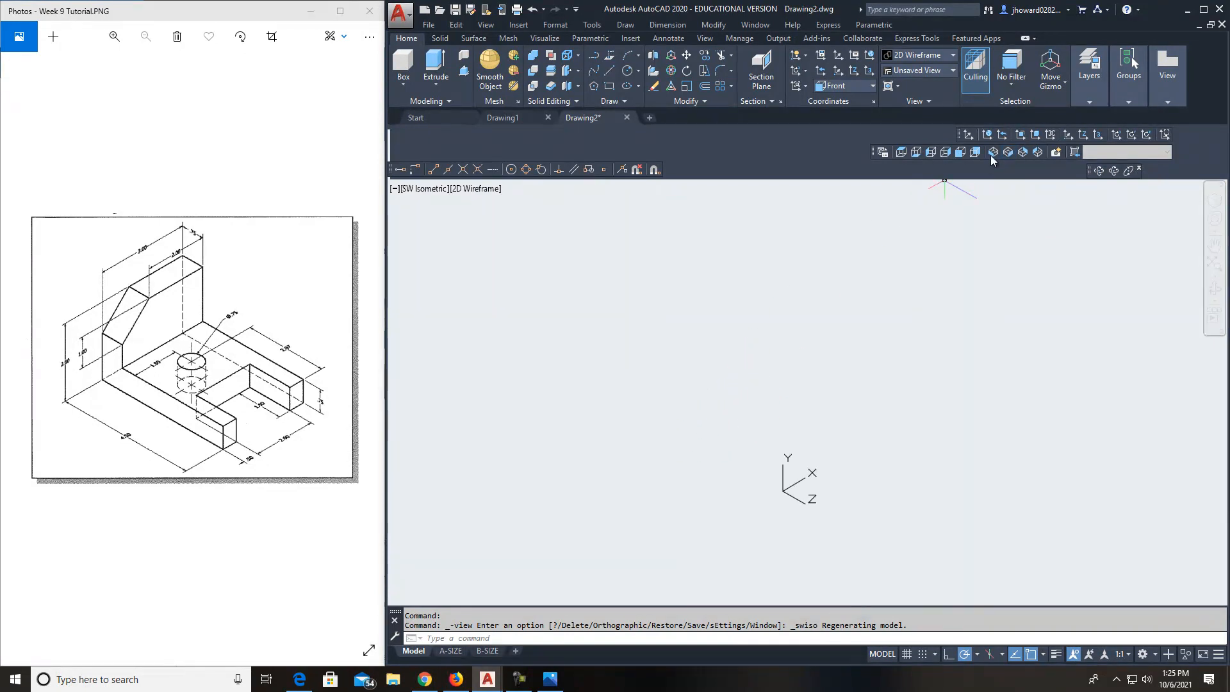
middle_drag(982, 282, 837, 196)
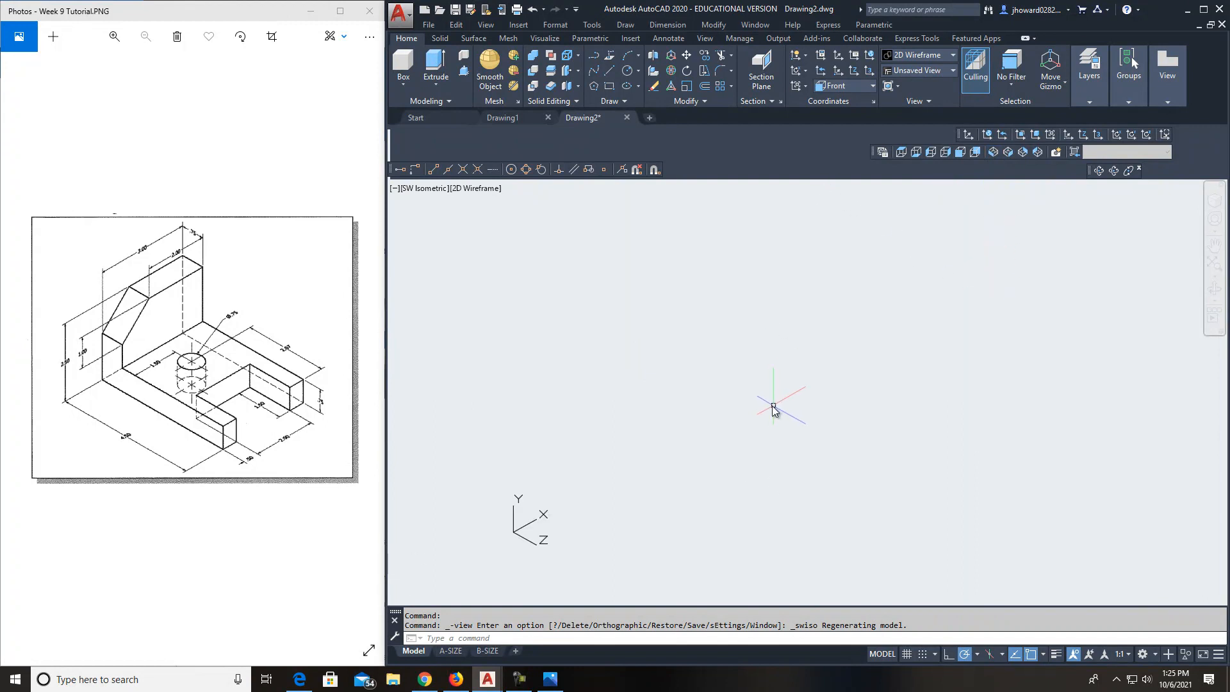
middle_drag(541, 563, 629, 472)
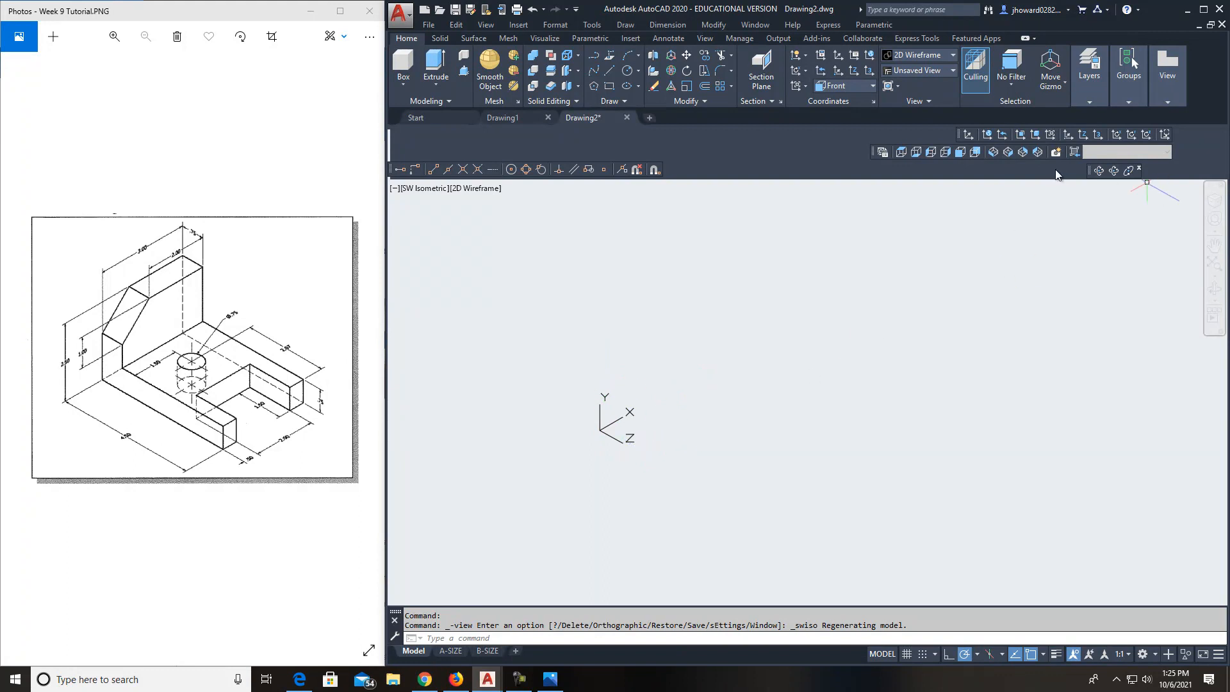
Align the UCS to the Top view and display the drawing in the SE Isometric view.
click(900, 152)
click(1007, 151)
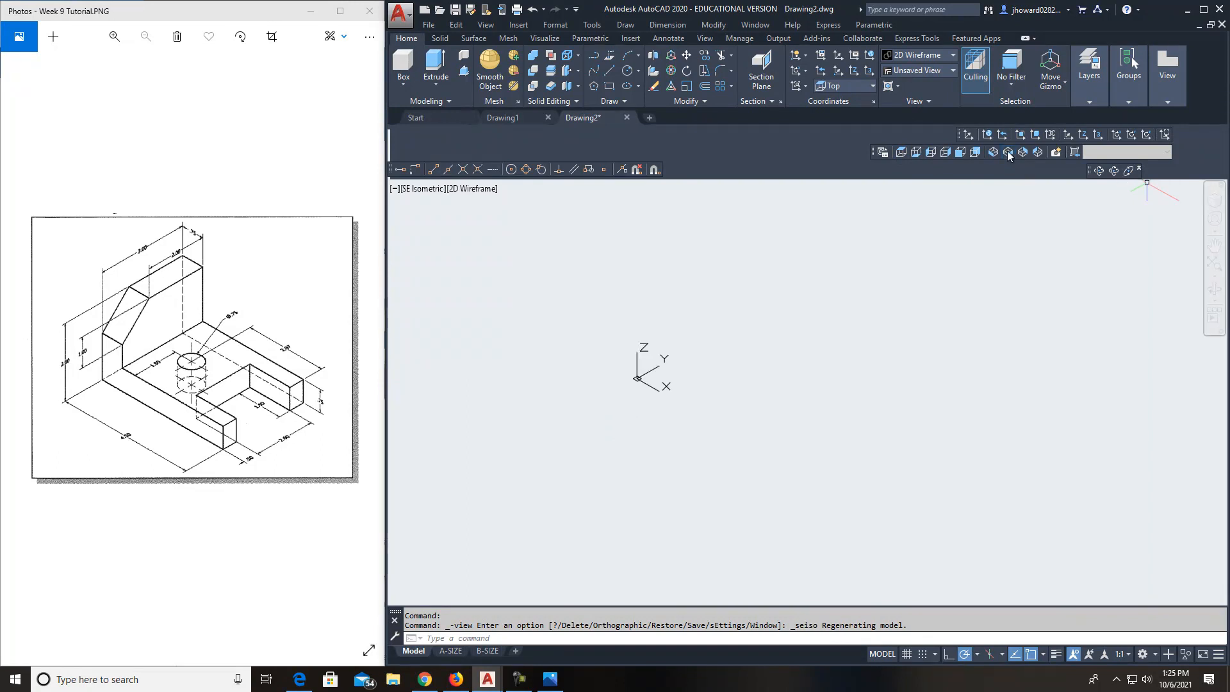
click(901, 152)
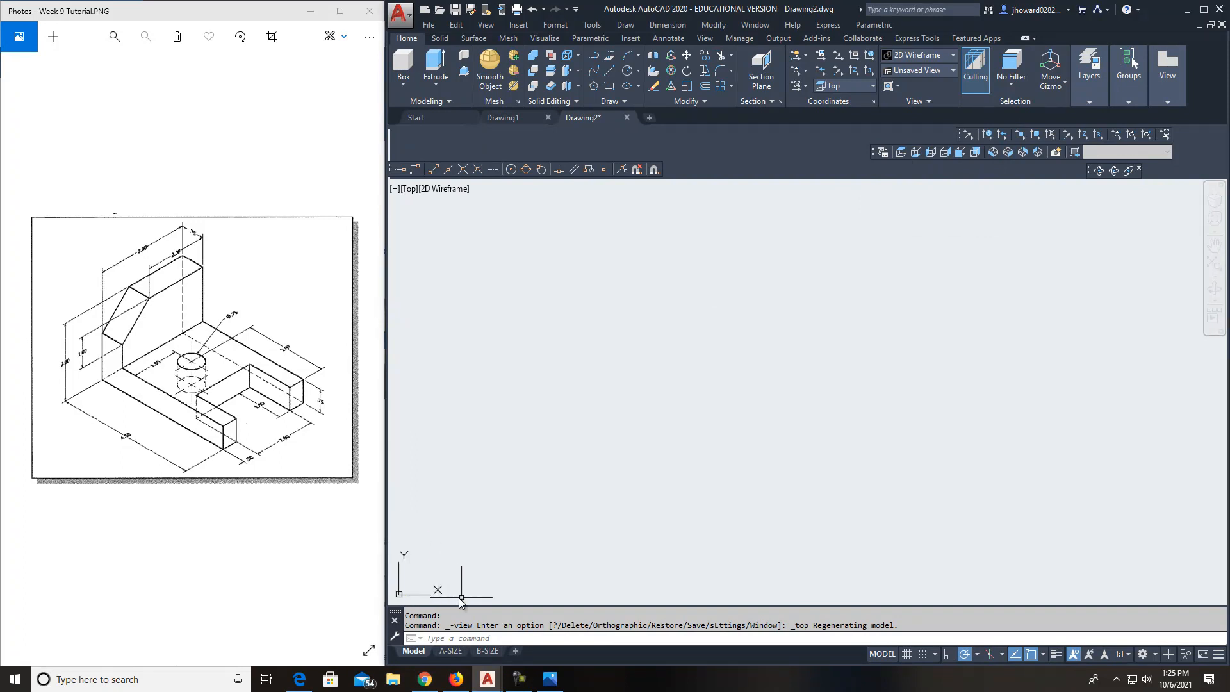
click(1007, 152)
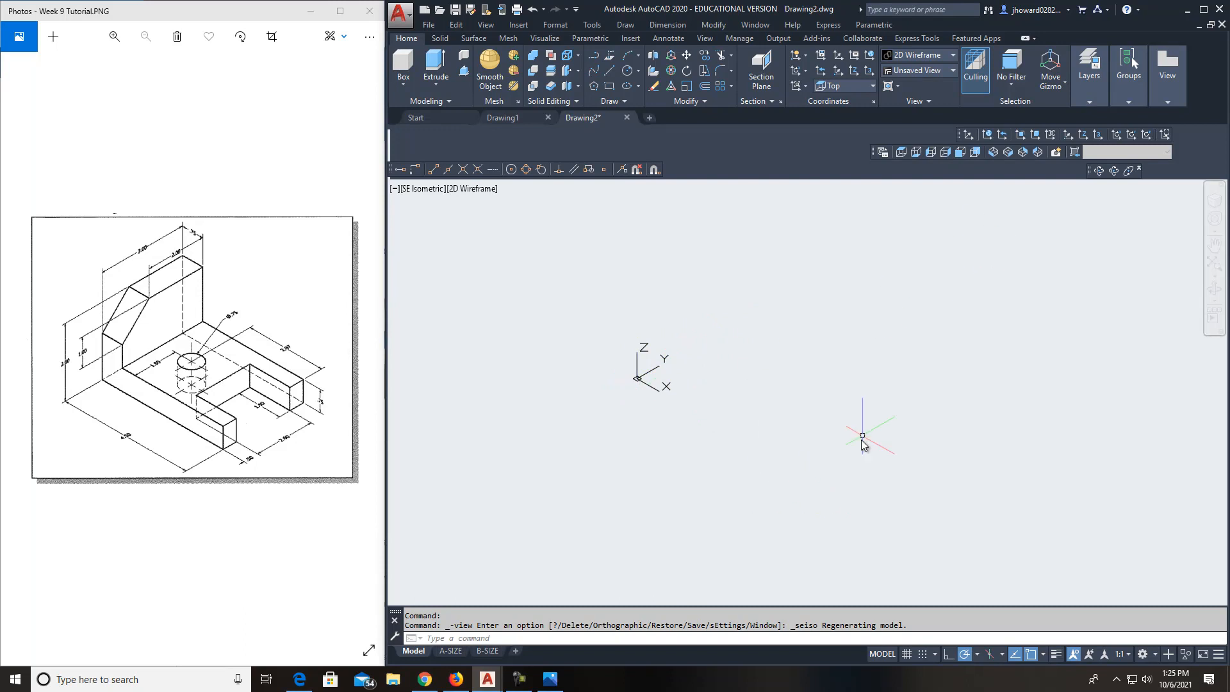
middle_drag(666, 428, 570, 494)
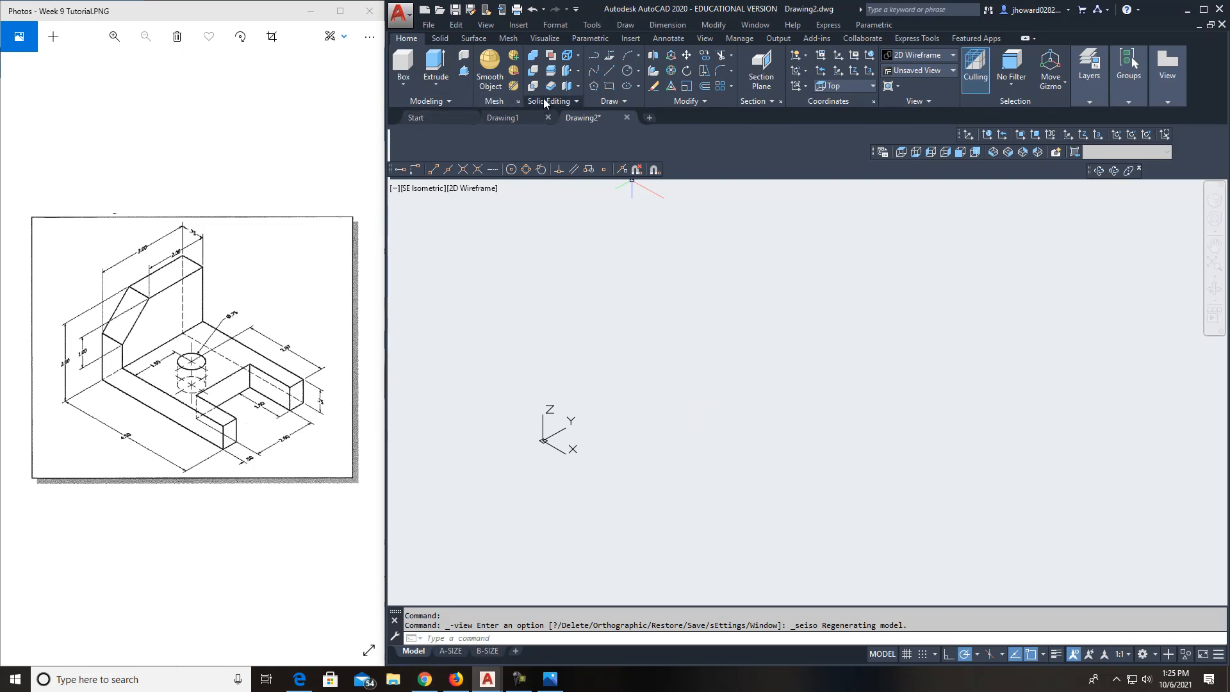
Draw a rectangle for the bracket's base from corner 0,0 to corner 4.5,3.
click(608, 71)
click(608, 87)
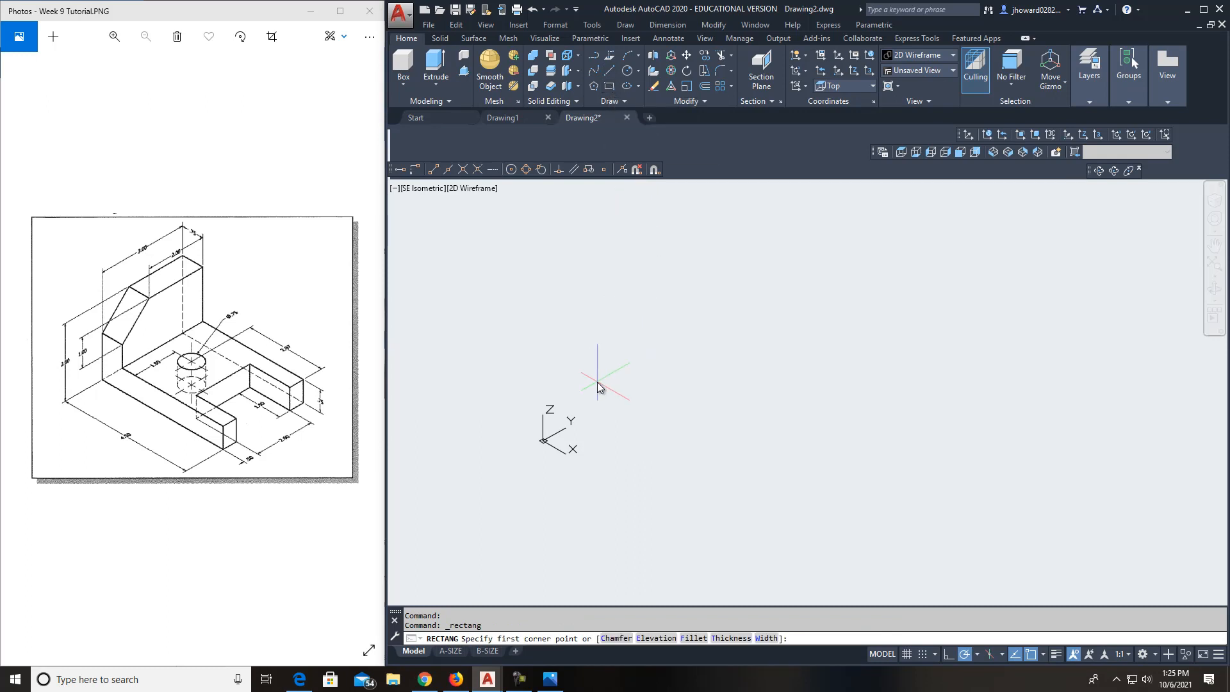
key(Return)
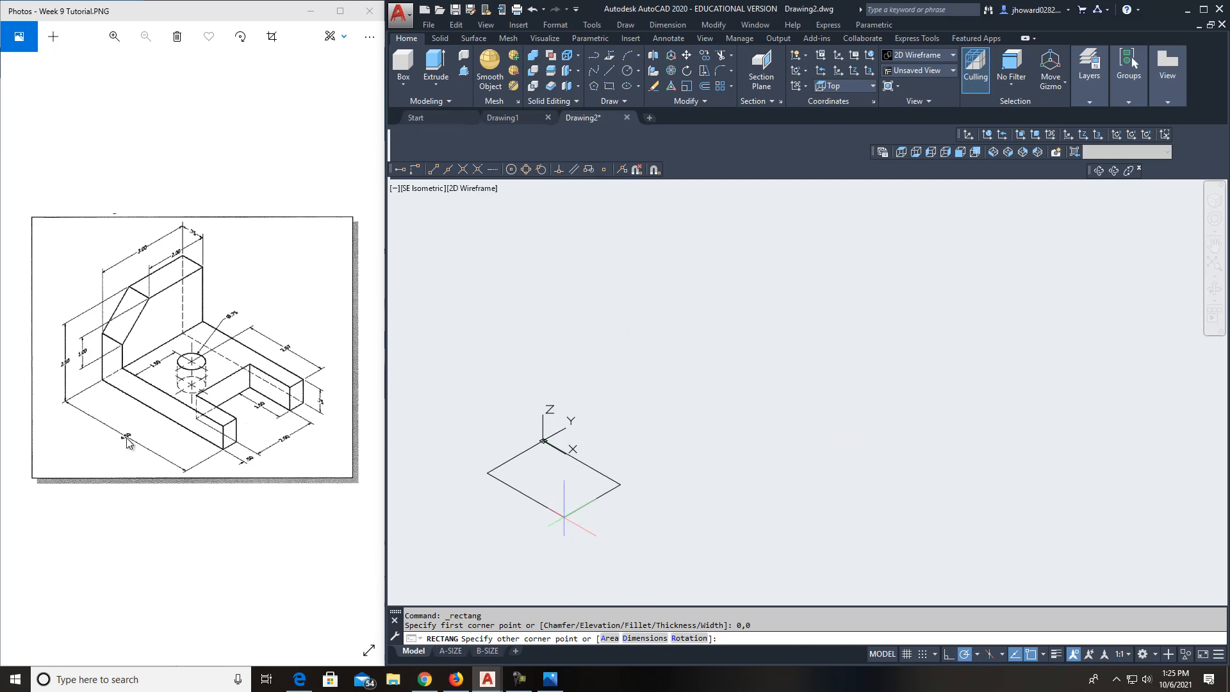
scroll(130, 442, up, 2)
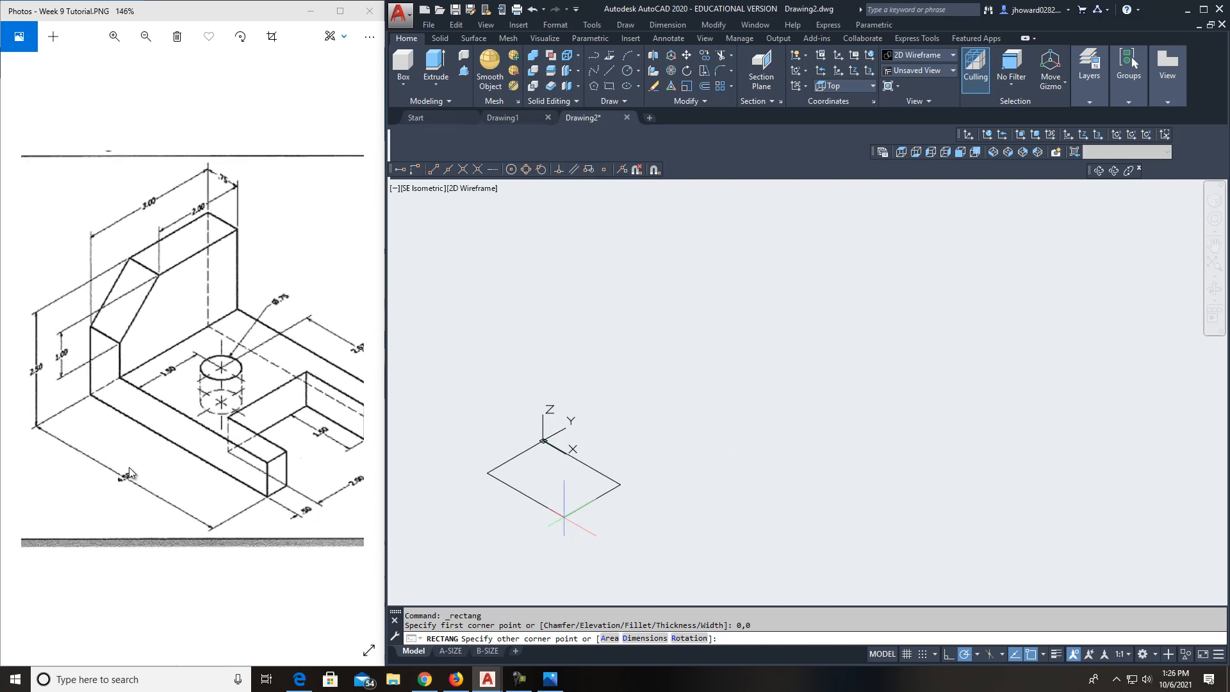
scroll(127, 483, down, 2)
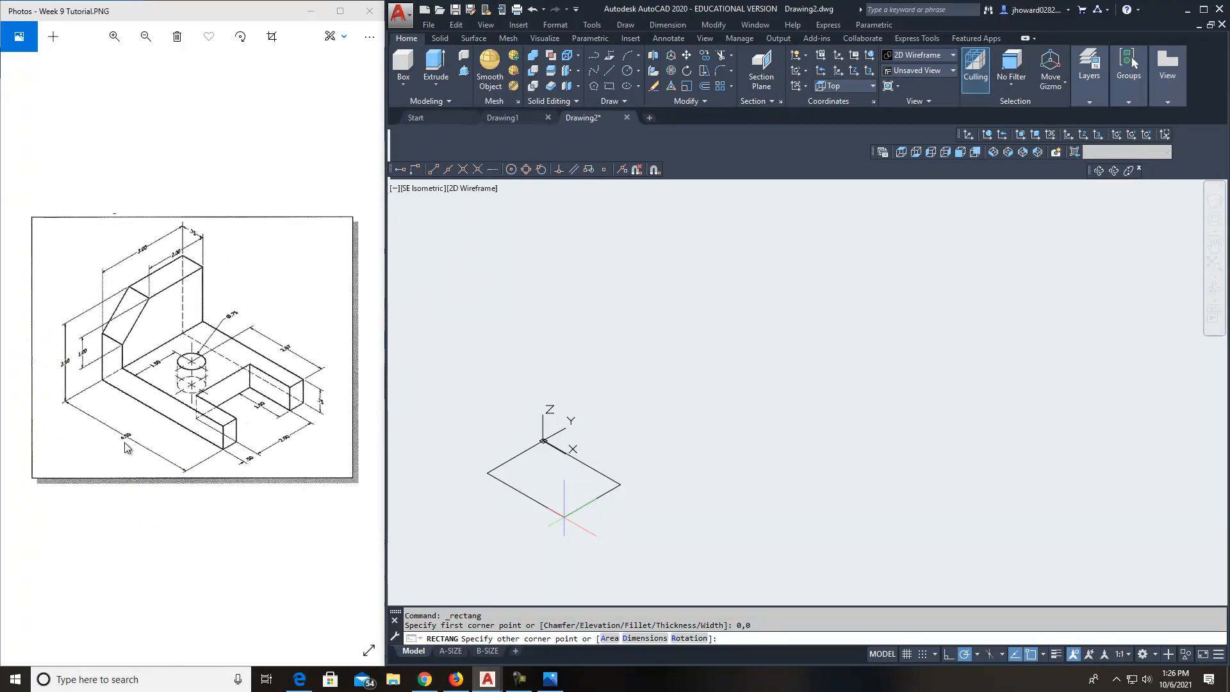
scroll(499, 463, down, 2)
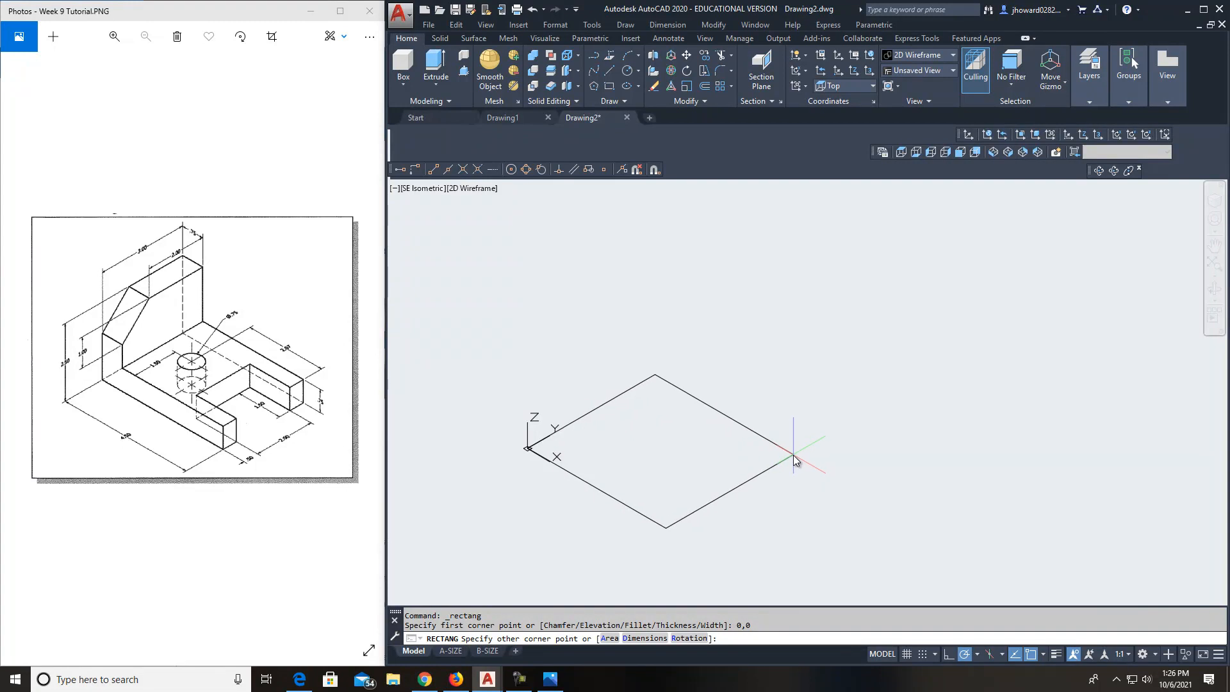
text(4.5,3)
key(Return)
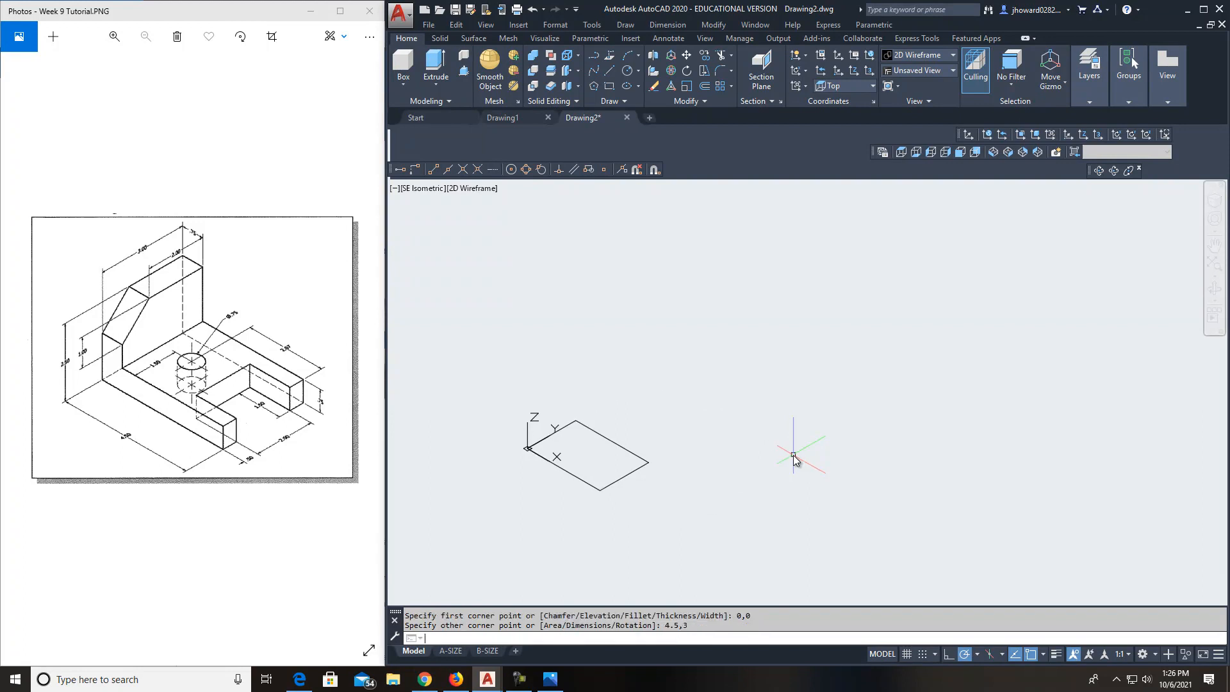
Explode the base rectangle into separate lines.
scroll(575, 479, up, 2)
scroll(575, 479, up, 2)
middle_drag(575, 479, 672, 492)
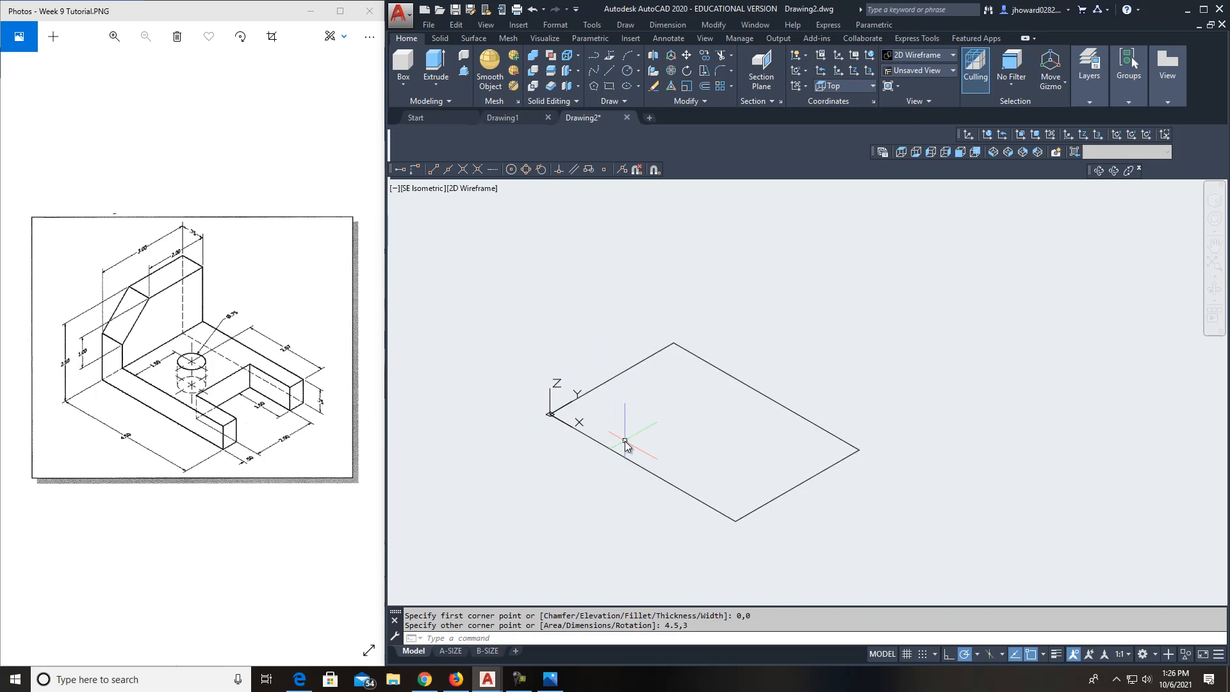
click(698, 359)
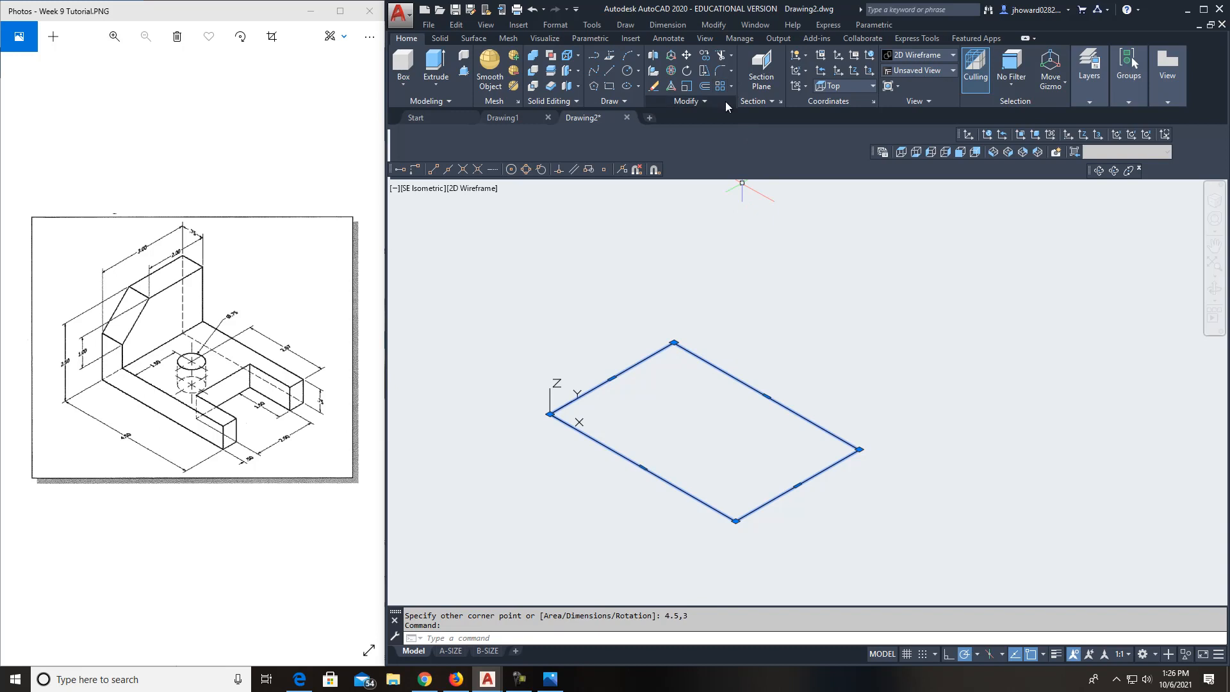
click(703, 103)
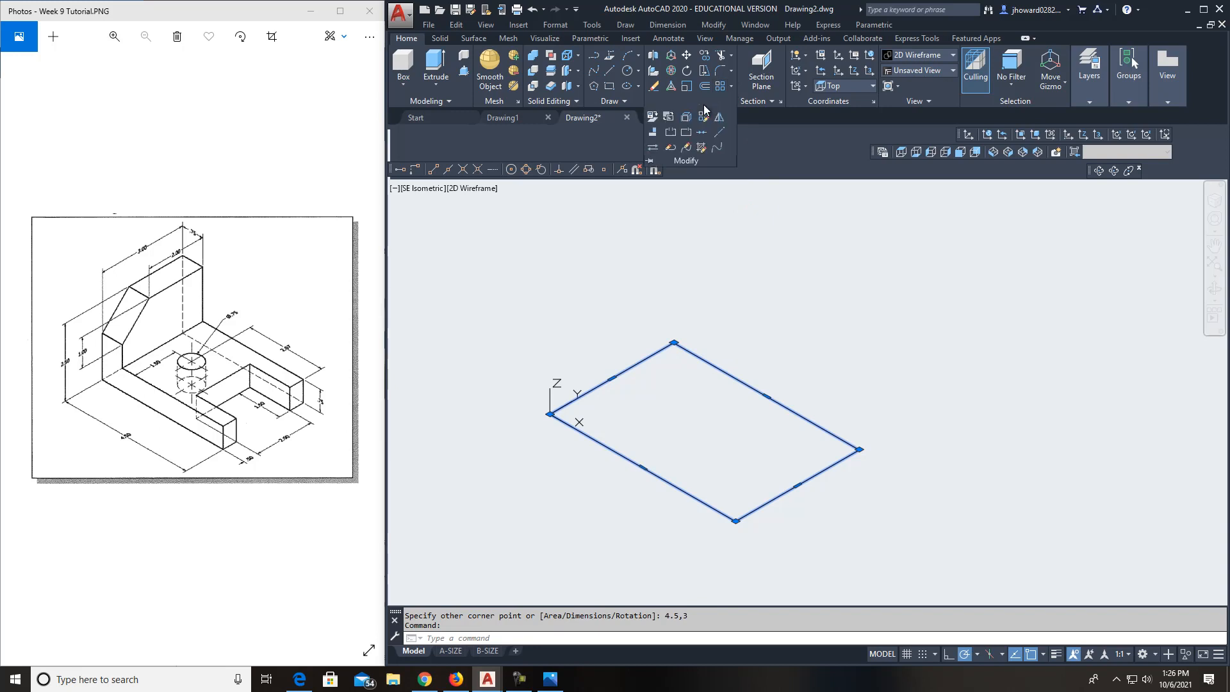
click(687, 119)
key(Escape)
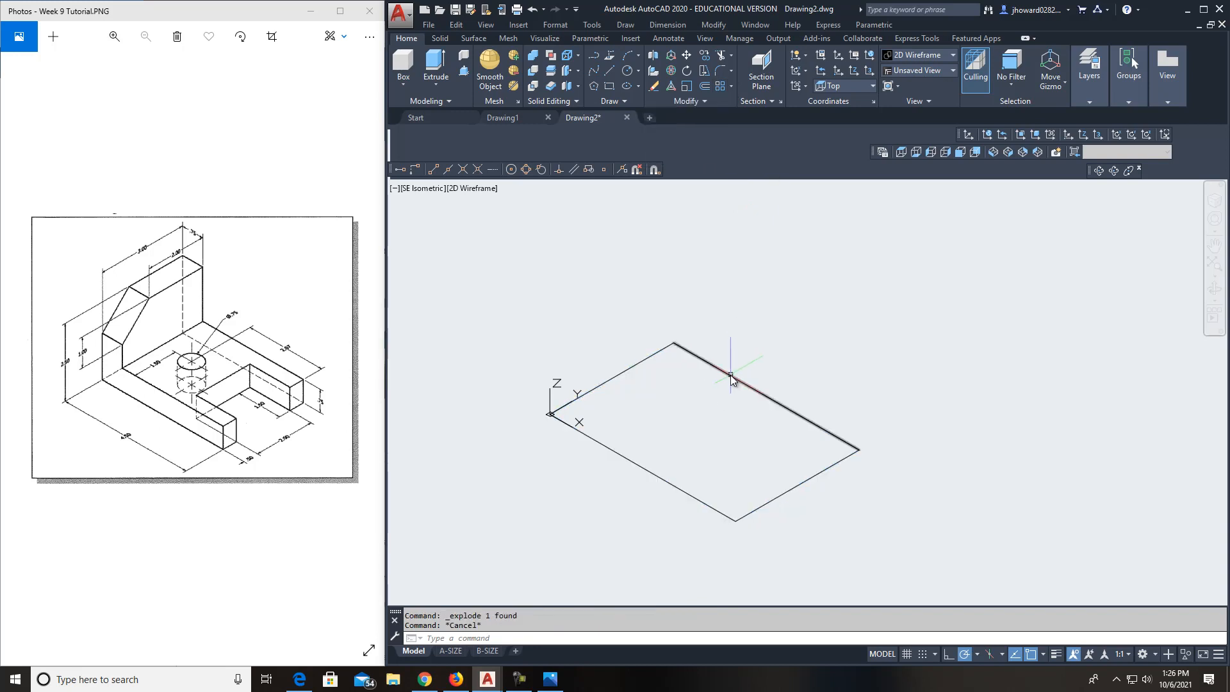
Offset both long edges of the base inward by 0.5.
click(704, 86)
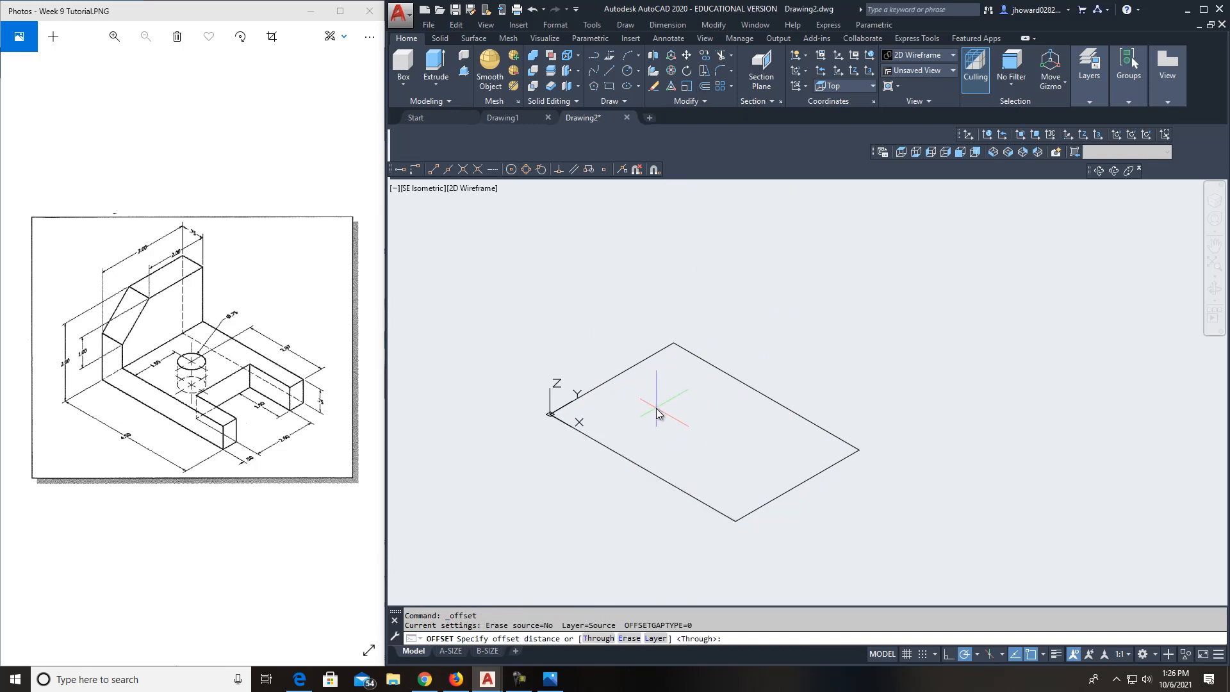
text(.5)
key(Return)
click(720, 512)
click(732, 500)
click(817, 428)
click(815, 450)
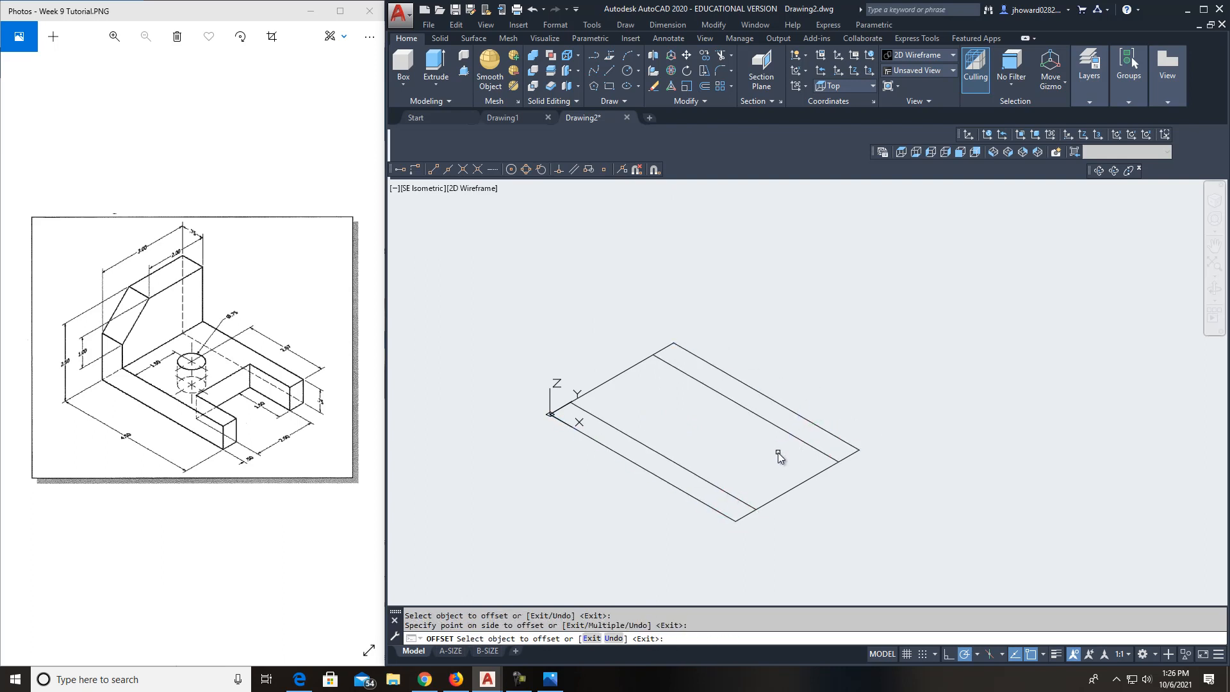
key(Escape)
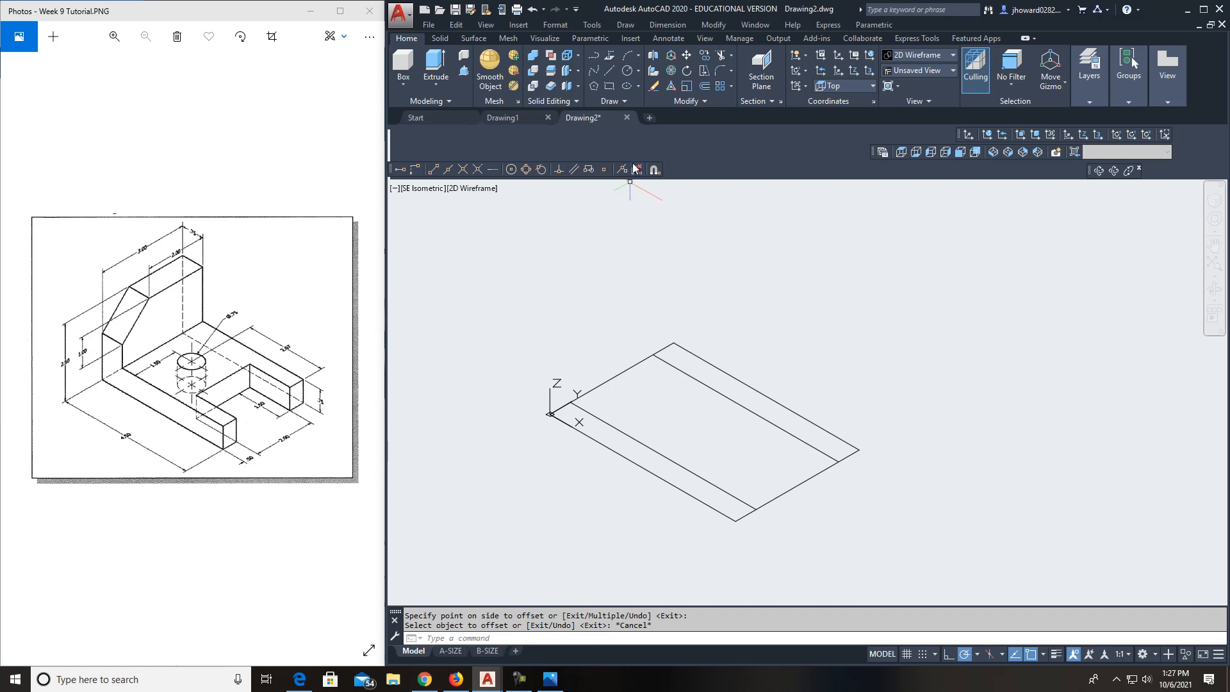
Offset the short edge opposite the origin 1.5 into the base.
click(705, 86)
text(1.5)
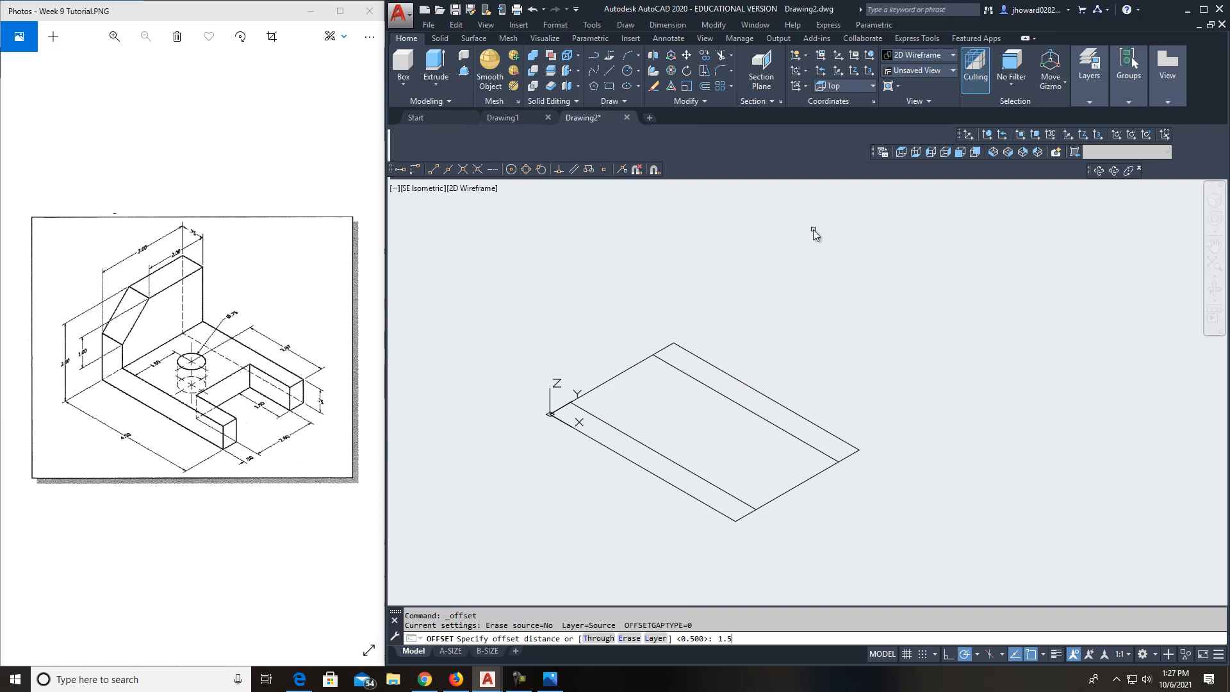
key(Return)
click(799, 484)
click(765, 433)
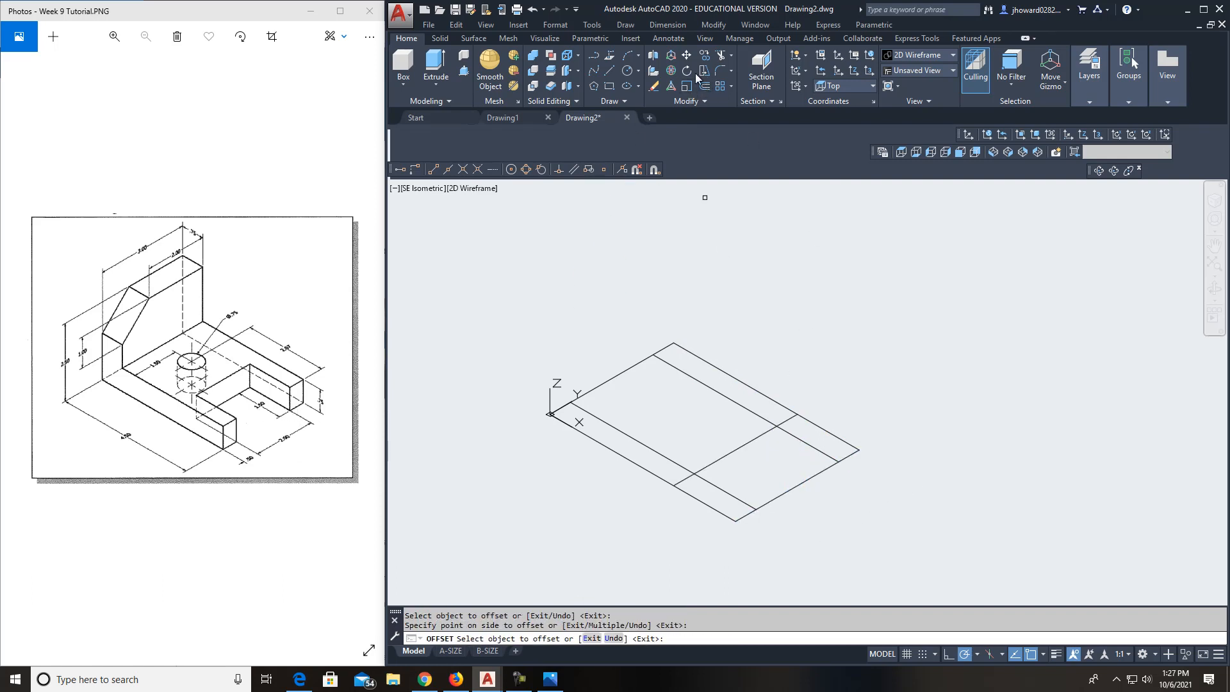
Trim the offset lines and the short end edge to leave a base outline with an open rectangular slot.
click(718, 55)
key(Return)
click(744, 406)
click(683, 465)
click(686, 484)
click(824, 498)
click(802, 475)
key(Escape)
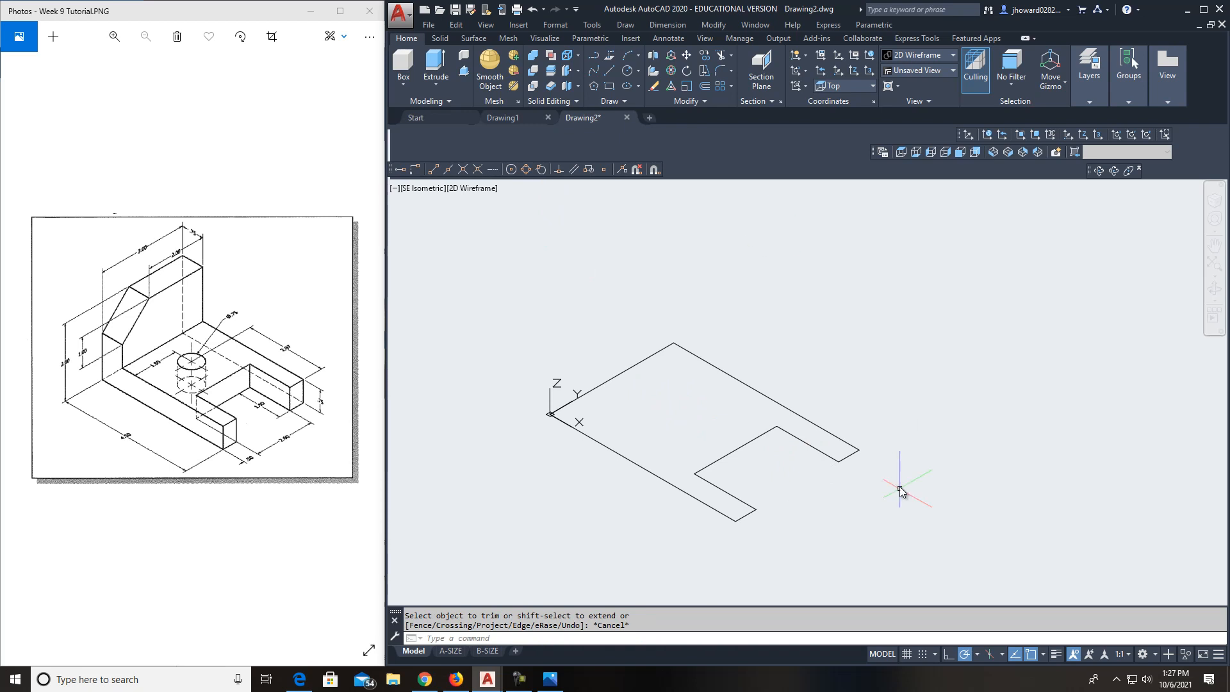
Copy the whole slotted base outline 0.75 straight up in Z, using the origin corner as base point.
click(887, 590)
click(537, 314)
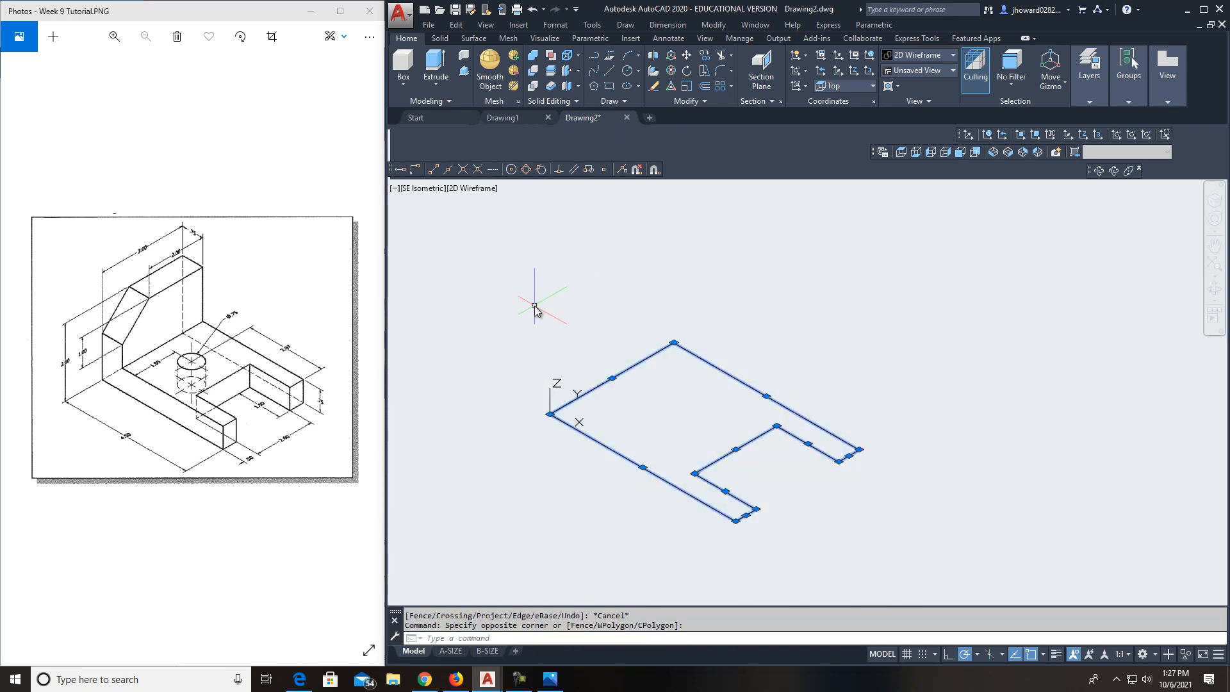
click(705, 55)
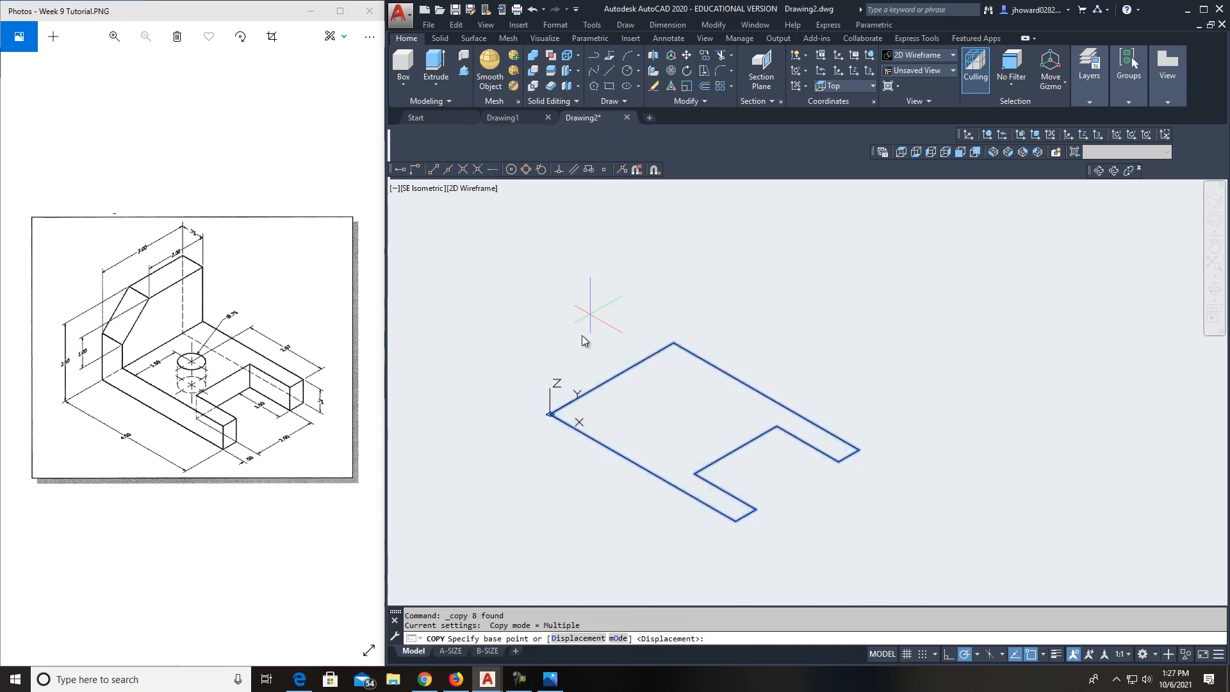
click(550, 415)
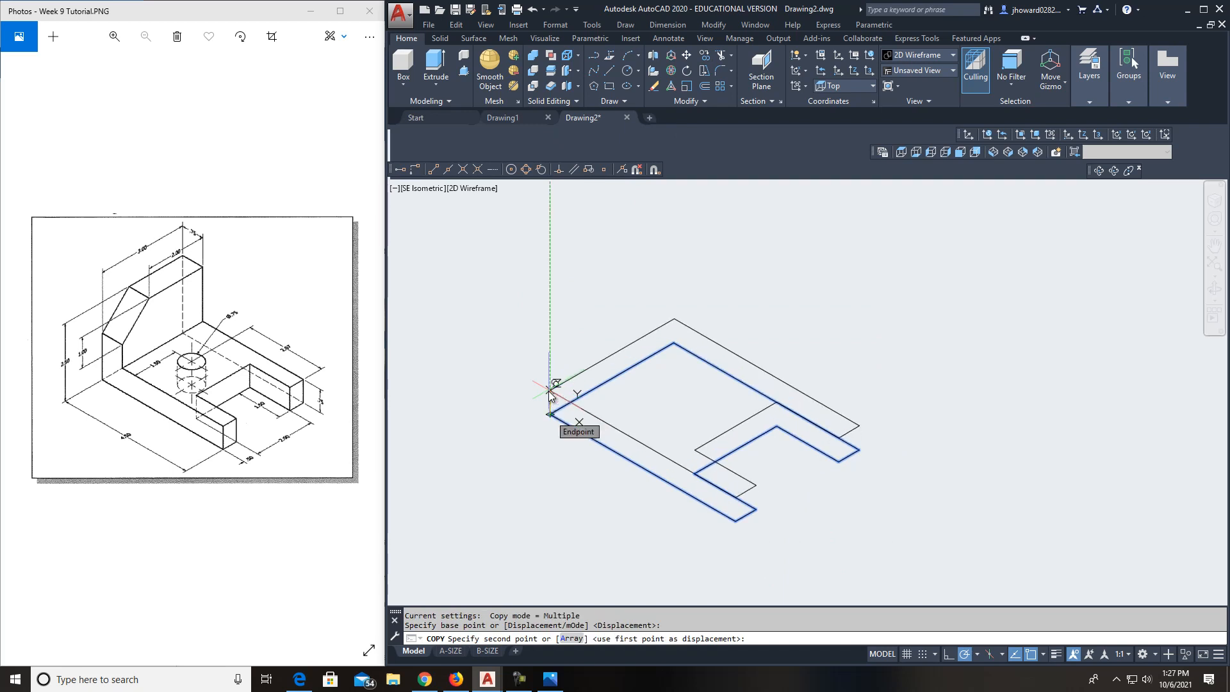
key(F8)
text(@0,0,.75)
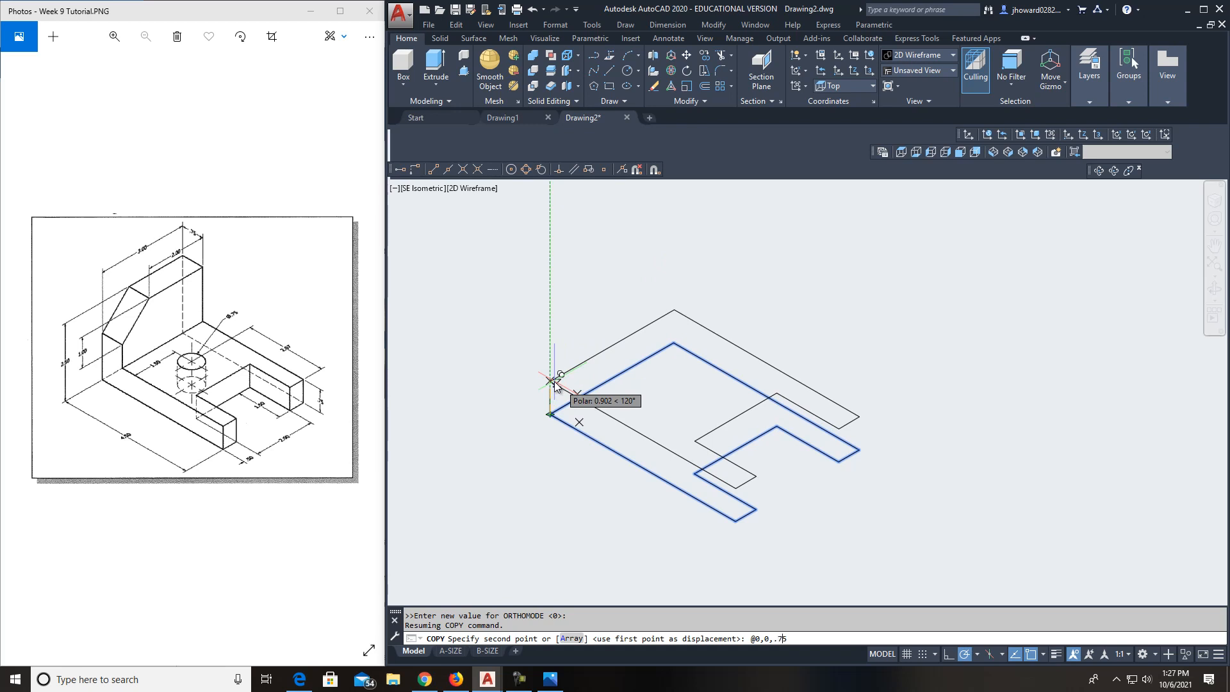
key(Return)
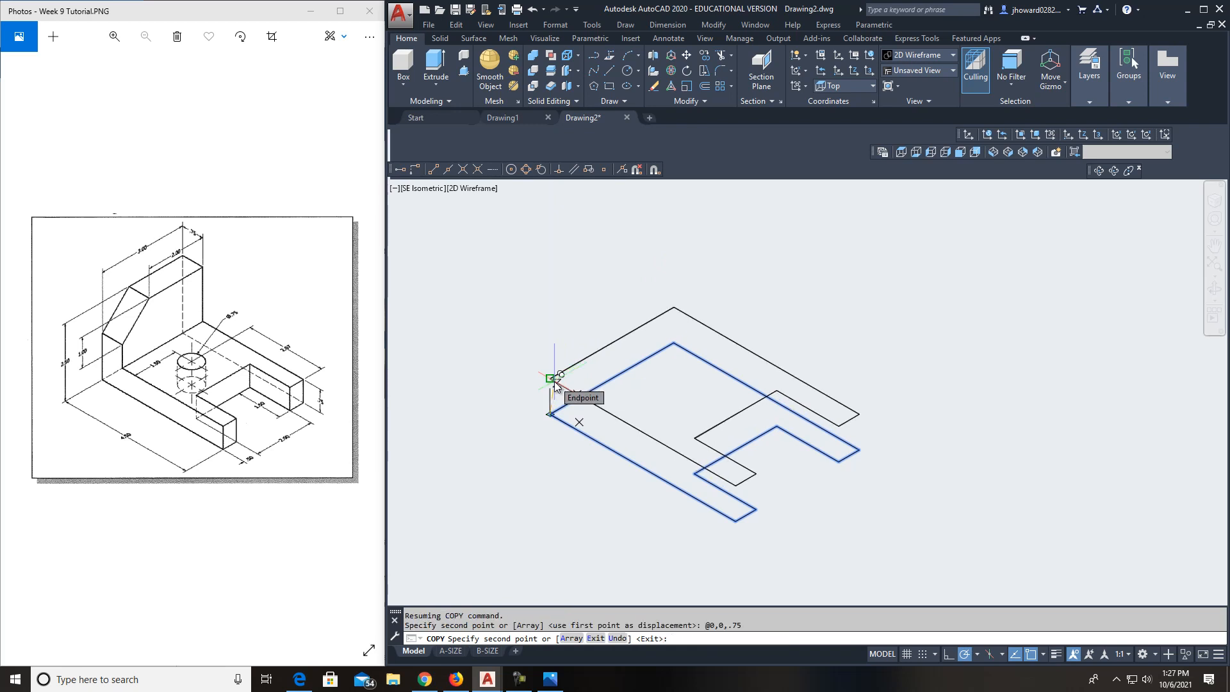
key(Escape)
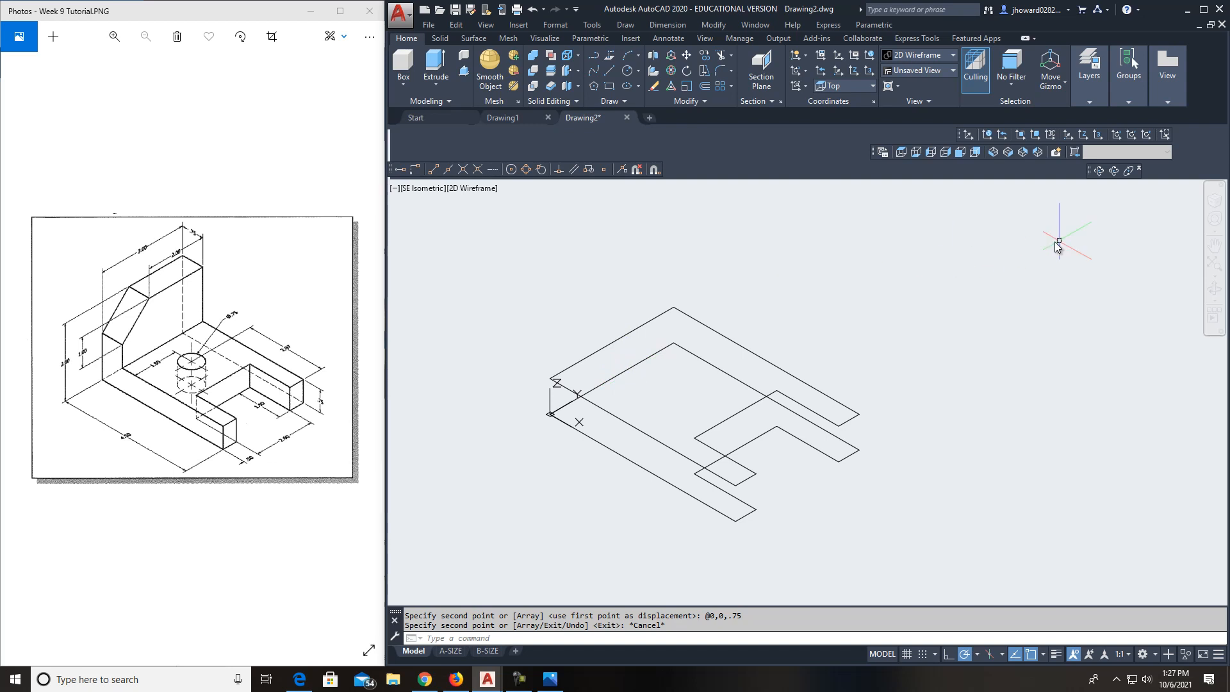
Inspect the two stacked outlines with Free Orbit, and return to the SE Isometric view.
click(1113, 171)
middle_drag(681, 423, 720, 387)
middle_drag(884, 373, 881, 423)
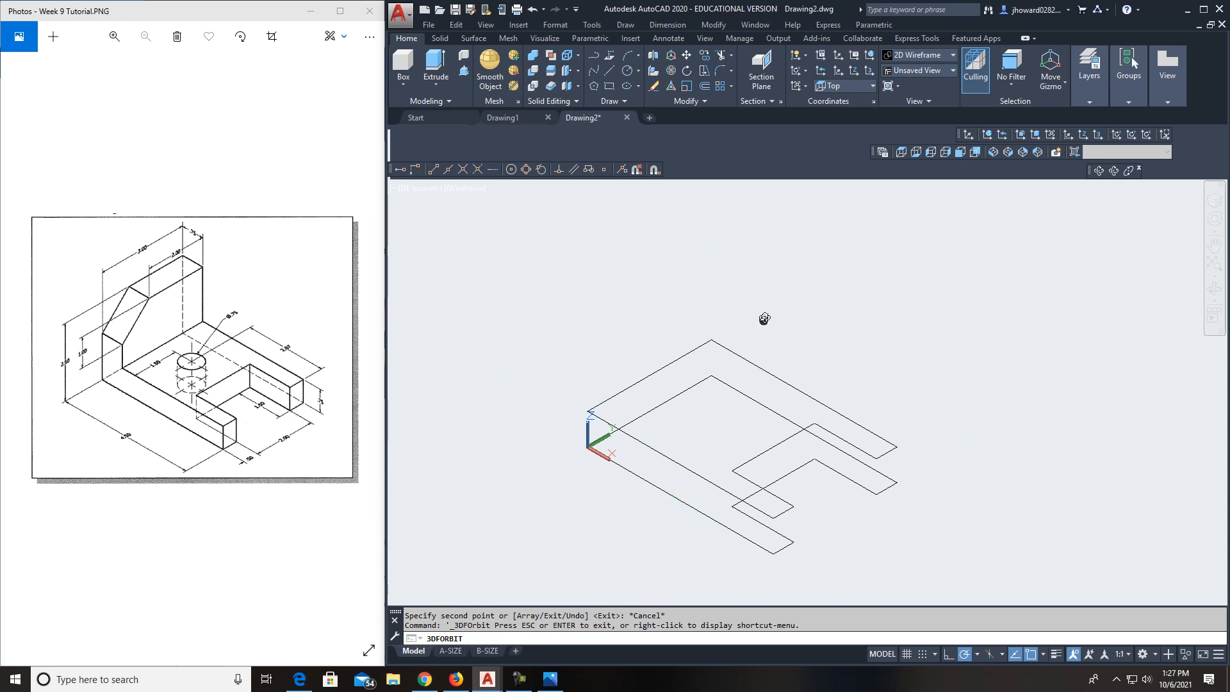
drag(769, 320, 766, 289)
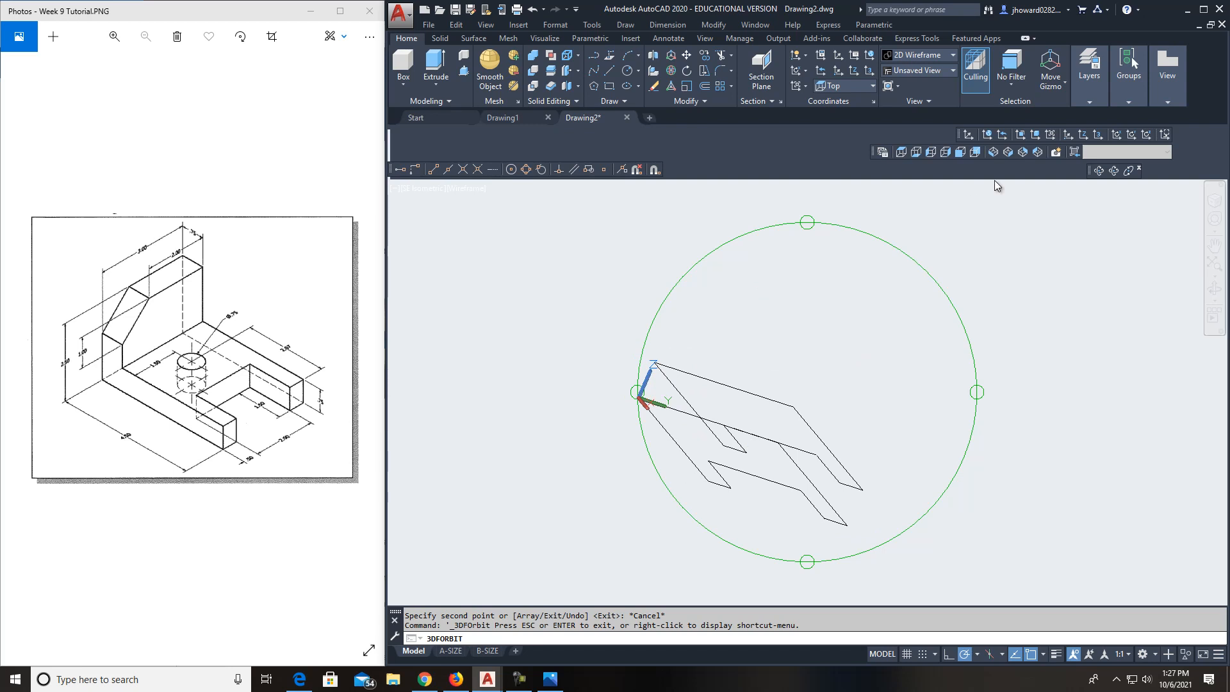
click(1008, 153)
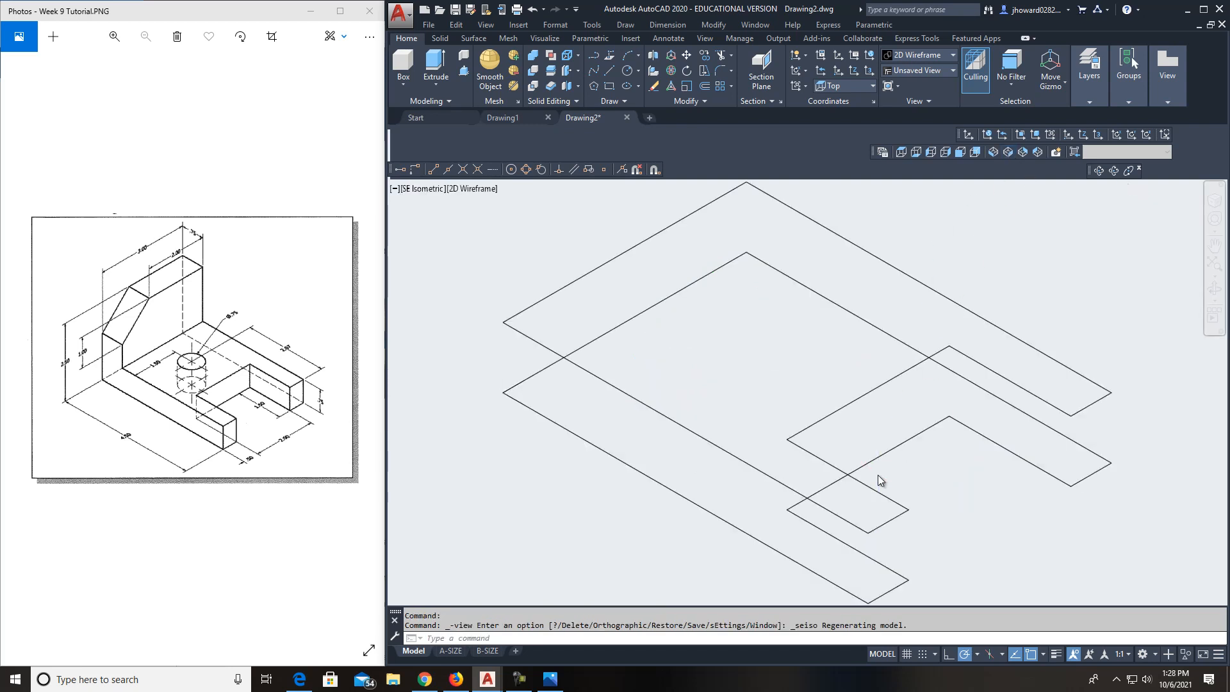
scroll(878, 475, down, 5)
middle_drag(929, 508, 804, 502)
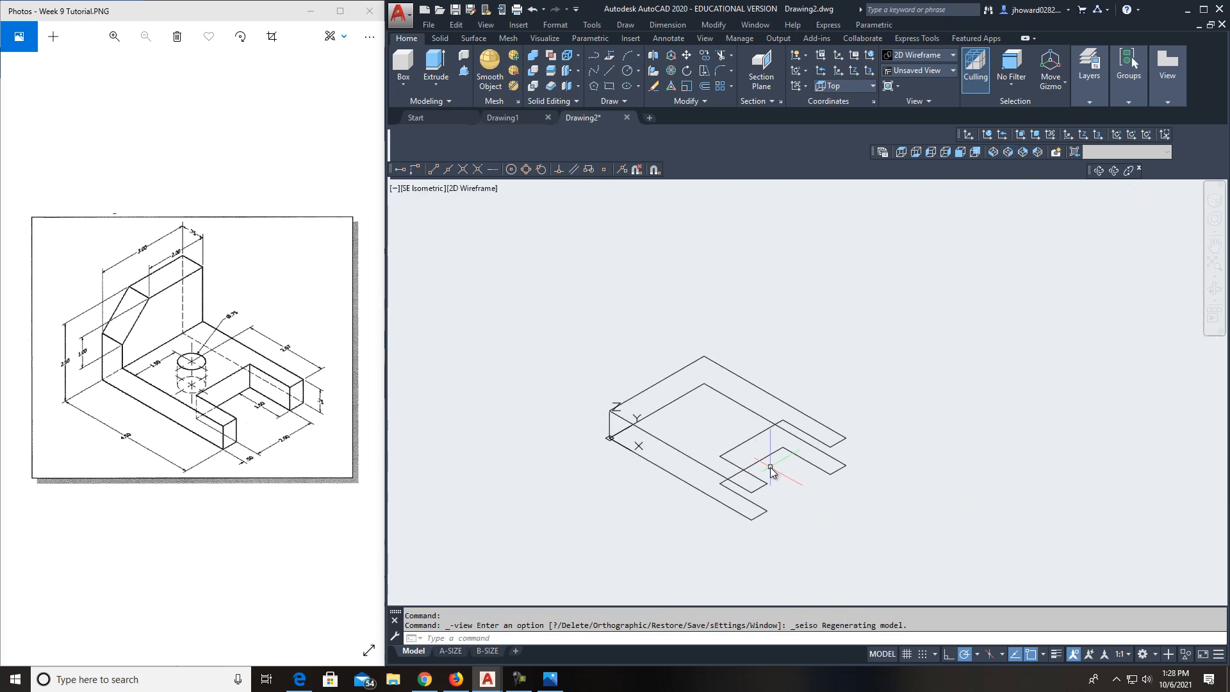
key(Escape)
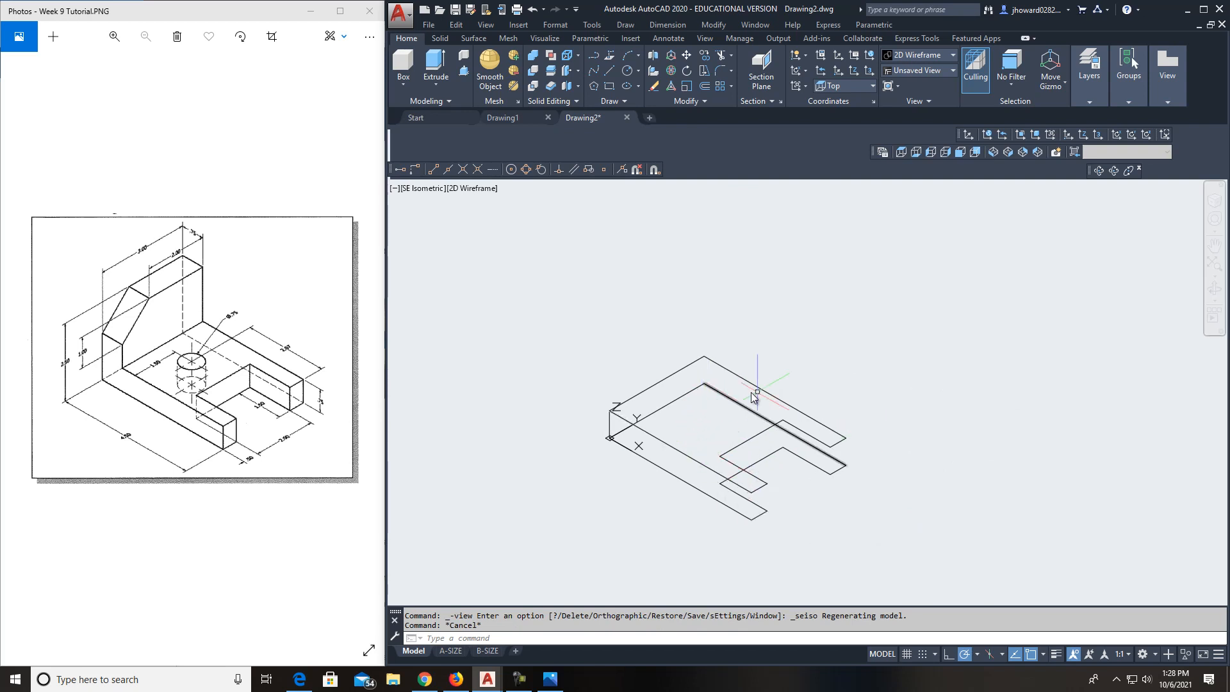
Draw the two vertical edges connecting the bottom and top outlines at the end of the front arm.
click(608, 73)
scroll(749, 540, up, 2)
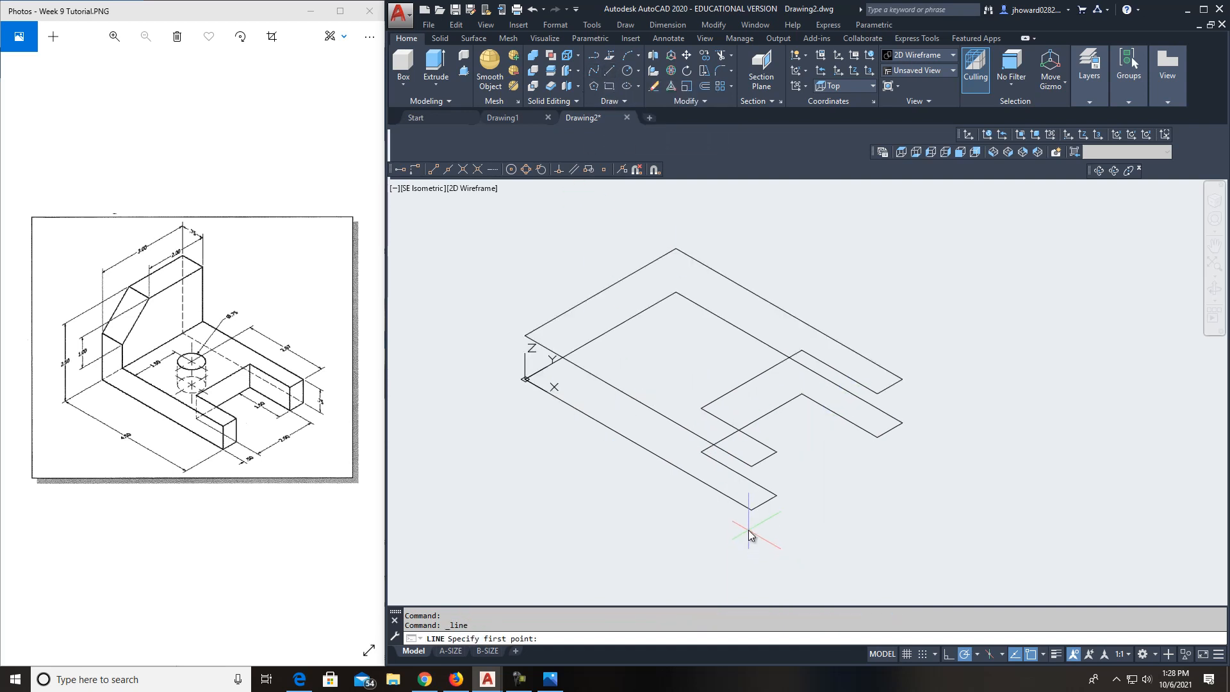
click(751, 510)
click(751, 466)
key(Return)
key(Return)
click(776, 452)
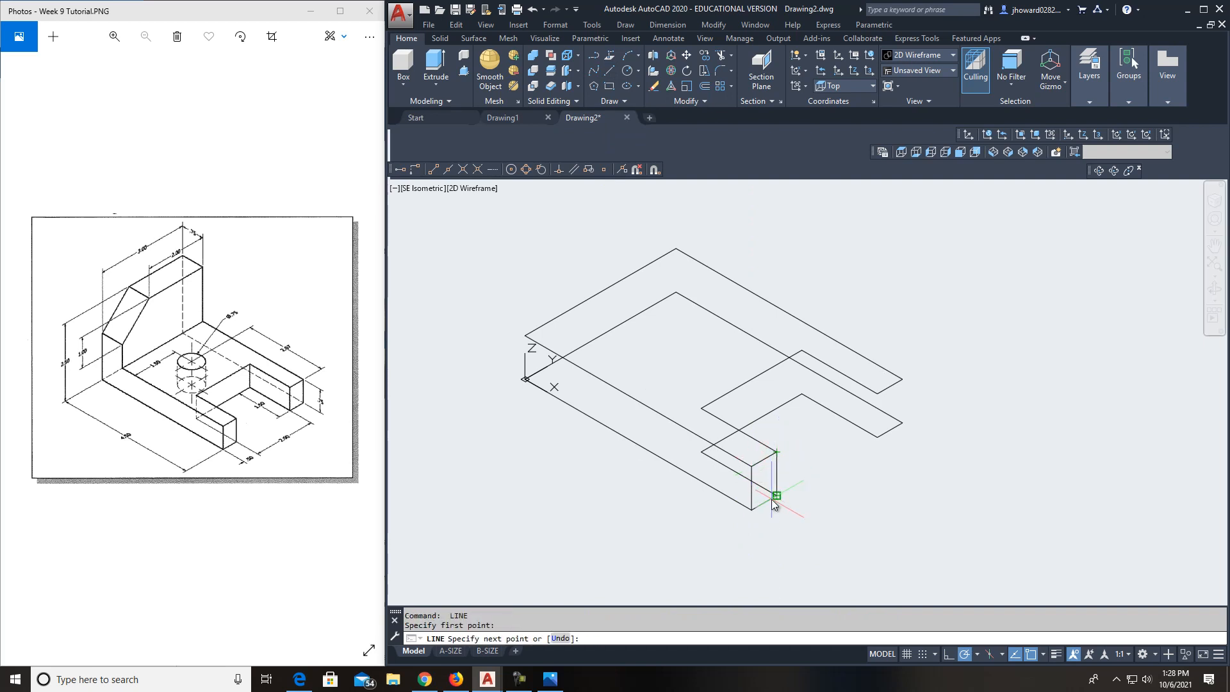
click(776, 495)
key(Return)
Draw the two vertical edges connecting the outlines at the end of the rear arm.
key(Return)
click(877, 437)
click(877, 394)
key(Return)
key(Return)
click(902, 422)
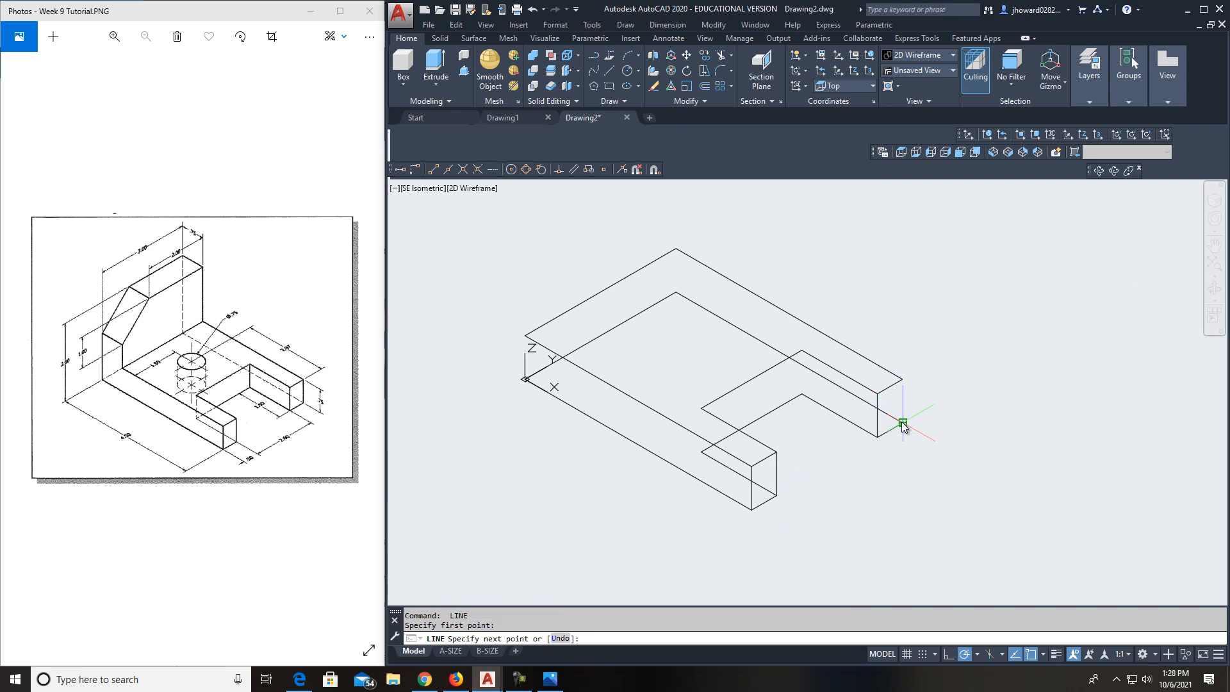
click(902, 380)
key(Return)
Draw vertical edges between the outlines at the two inner corners of the slot.
key(Return)
click(801, 394)
click(802, 350)
key(Return)
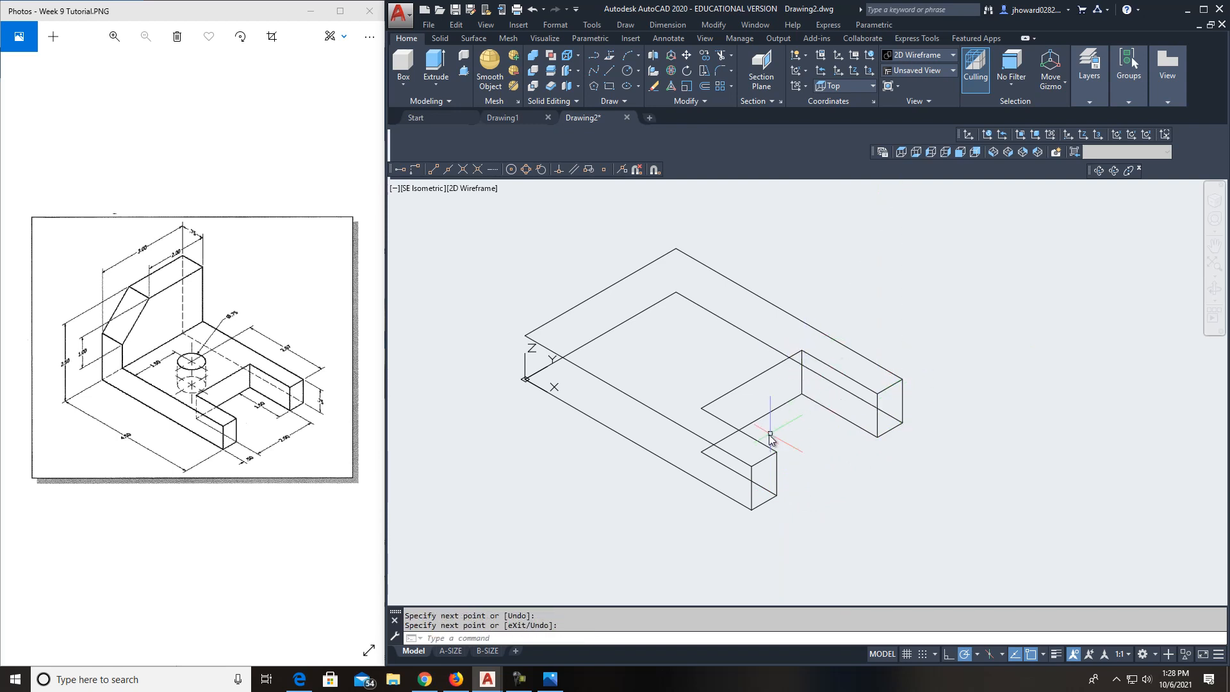
key(Return)
click(702, 452)
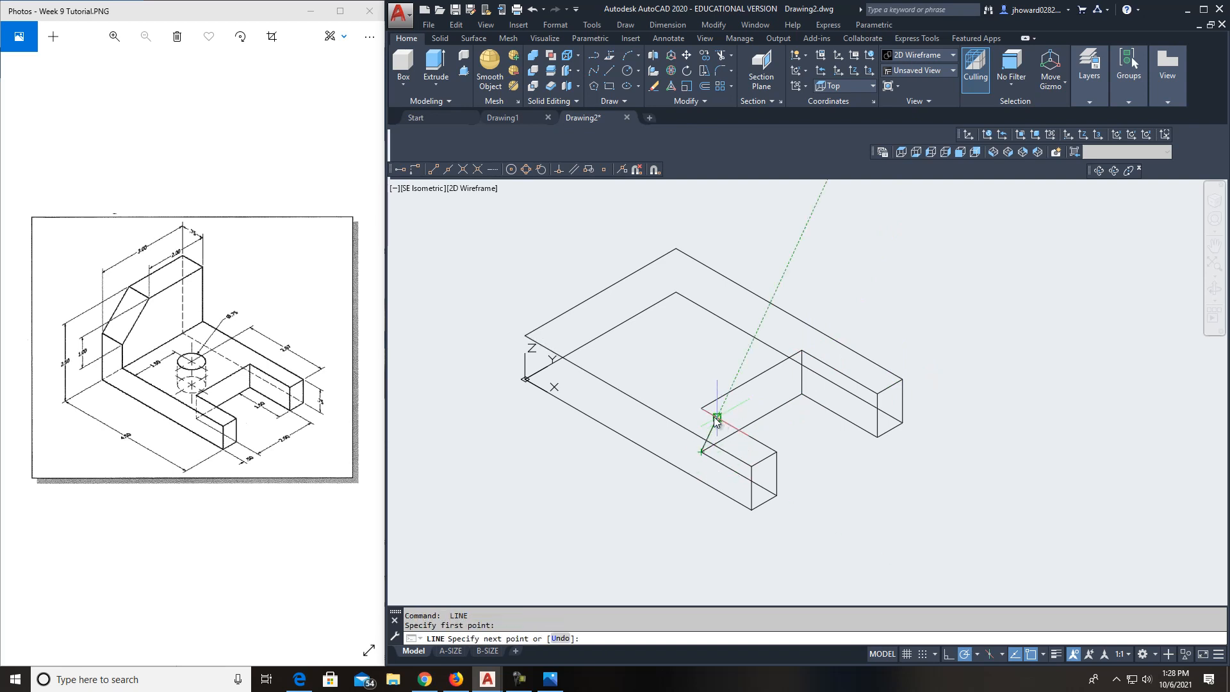
click(705, 408)
key(Return)
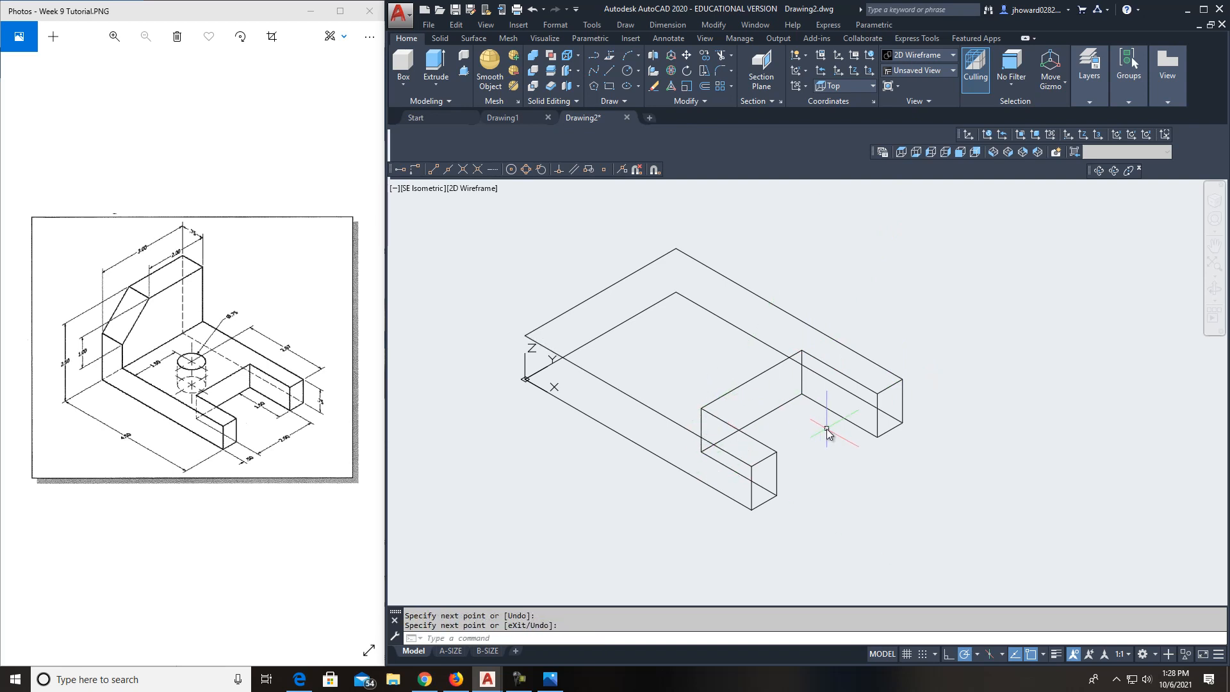
Draw vertical edges between the outlines at the origin corner and the other corner of the base's unslotted end.
key(Return)
click(525, 379)
click(525, 335)
key(Return)
key(Return)
click(676, 293)
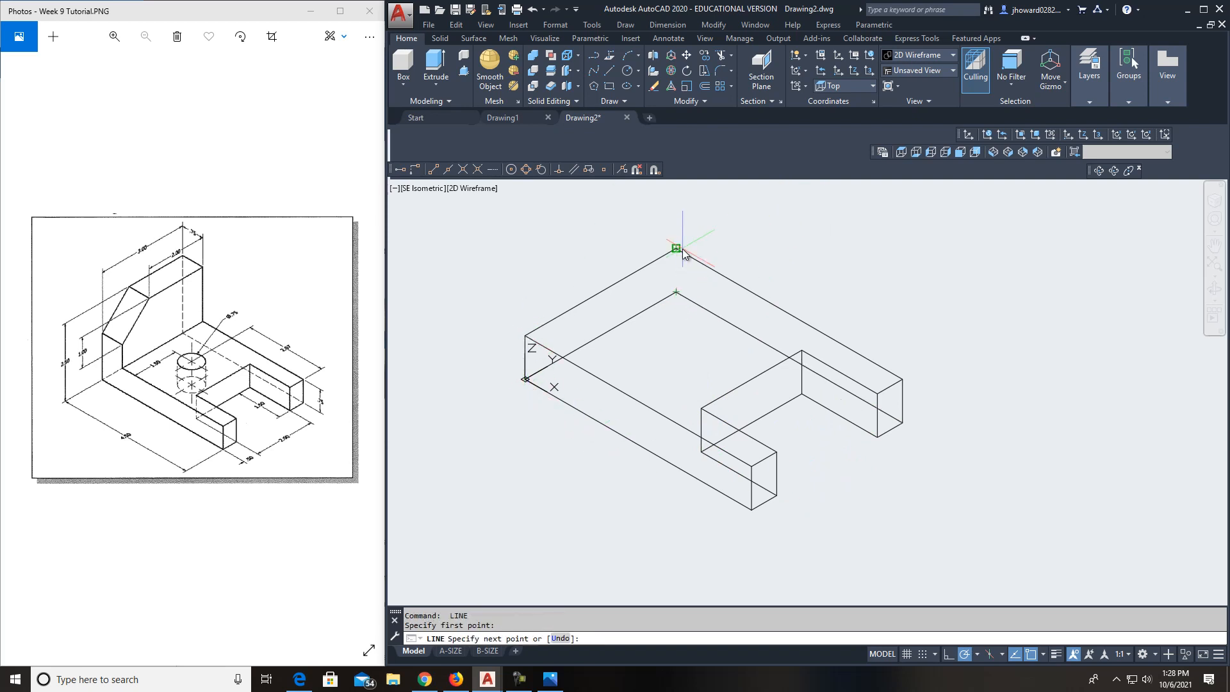
click(676, 248)
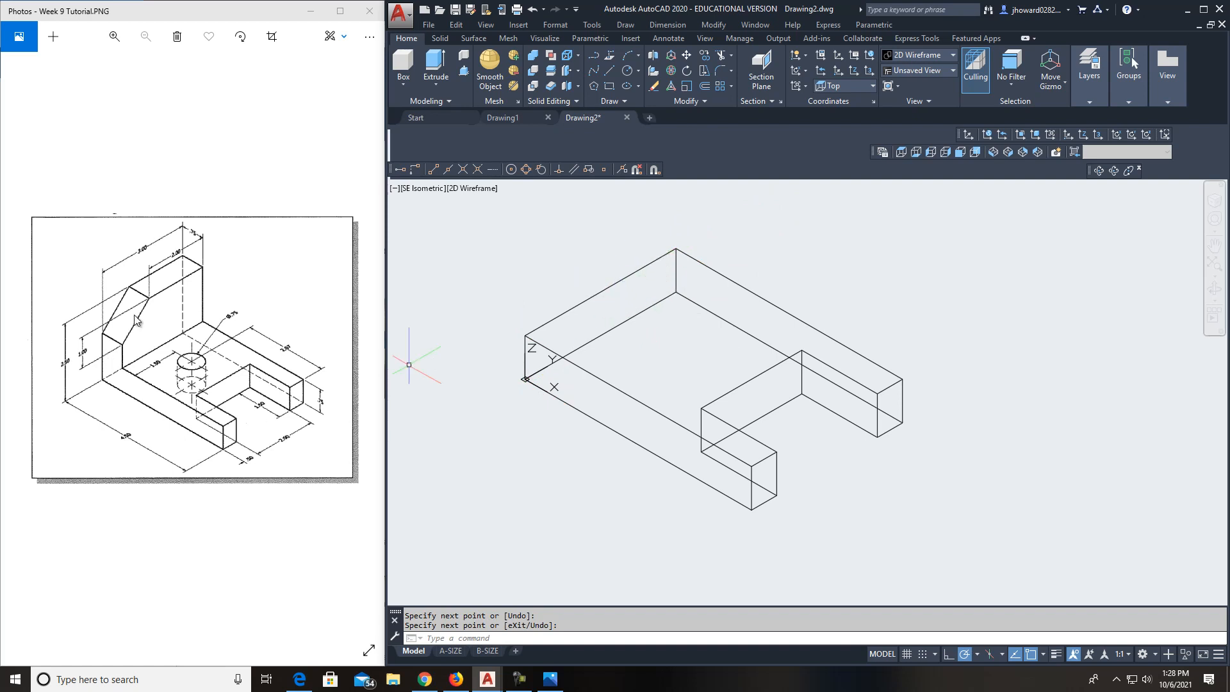
Offset the bottom edge at the base's unslotted end by 0.75 toward the slot.
click(705, 86)
text(.75)
key(Return)
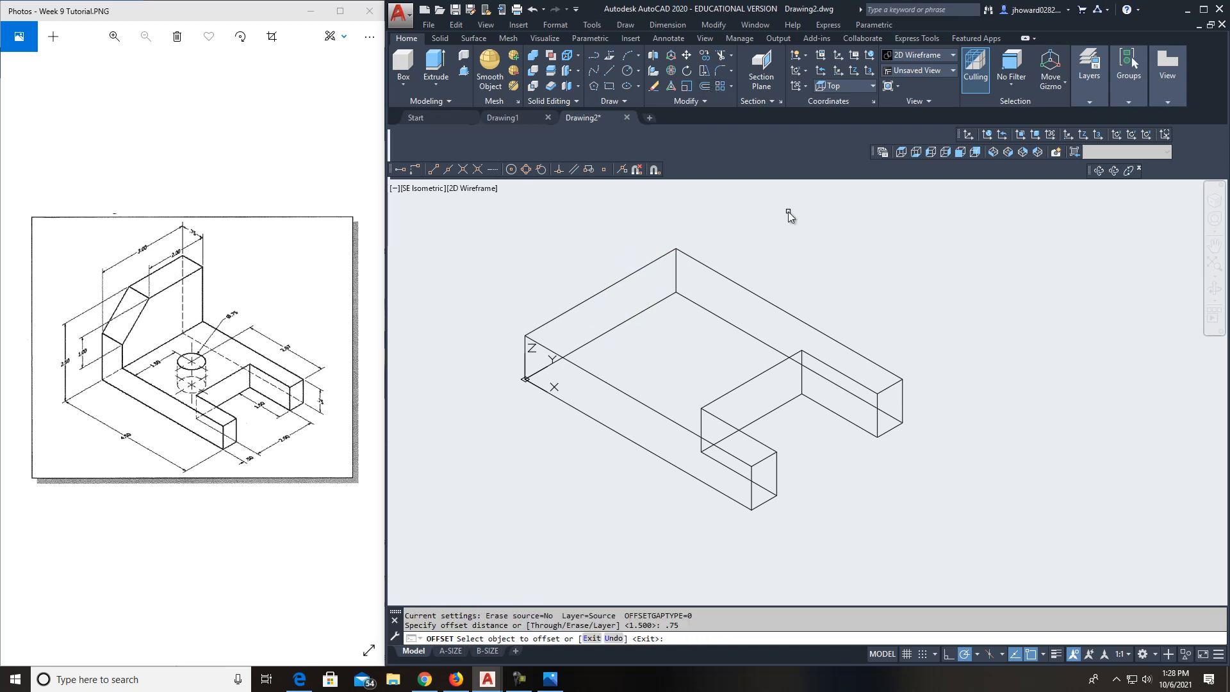
click(647, 308)
click(667, 337)
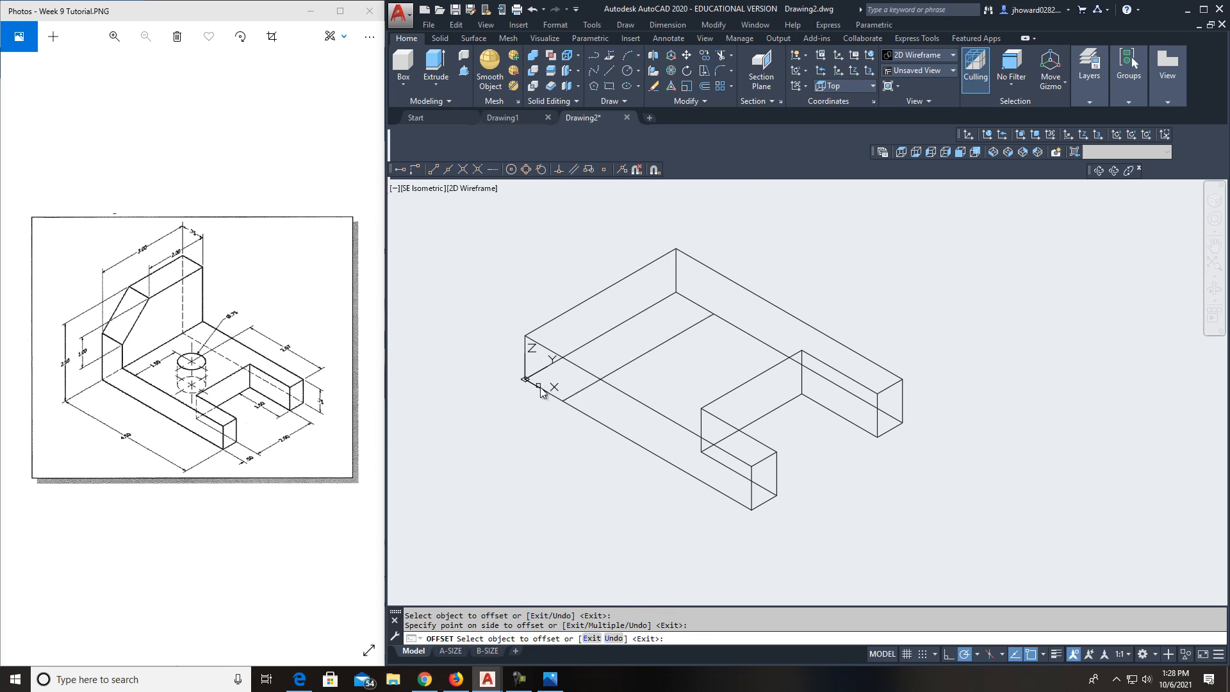
Copy the offset line straight up to the base's top face with @0,0,.75 and erase the original at the bottom.
click(1113, 171)
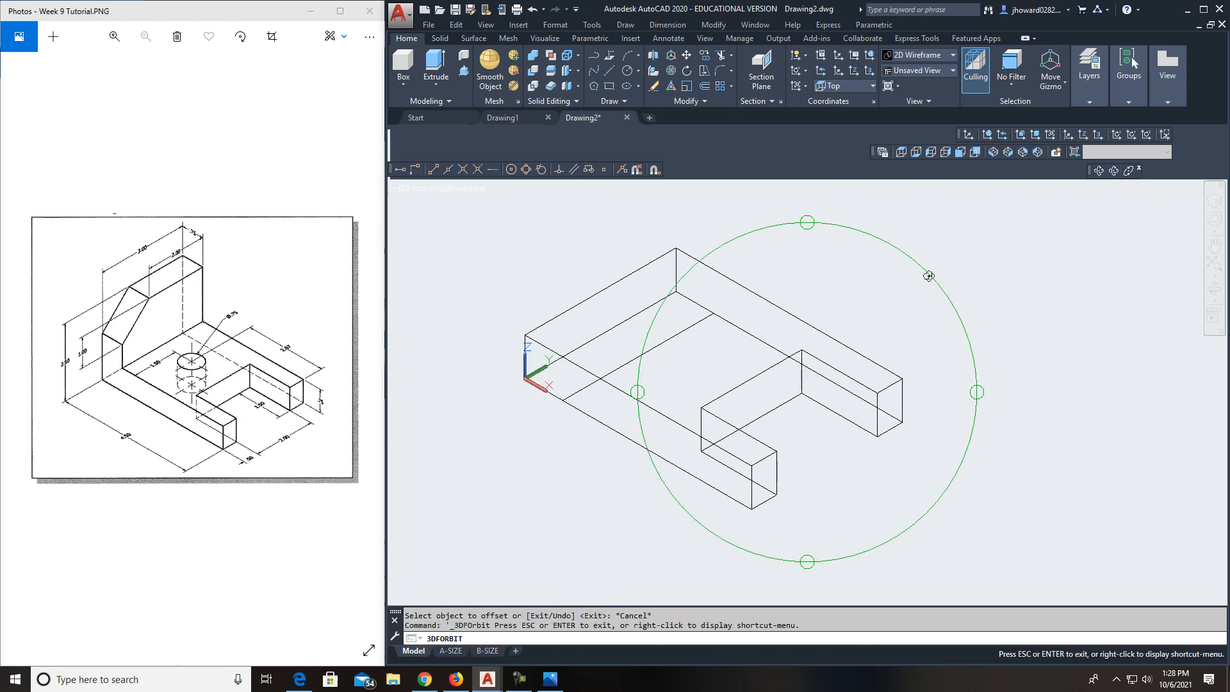
drag(768, 351, 840, 311)
key(Escape)
middle_drag(628, 355, 627, 411)
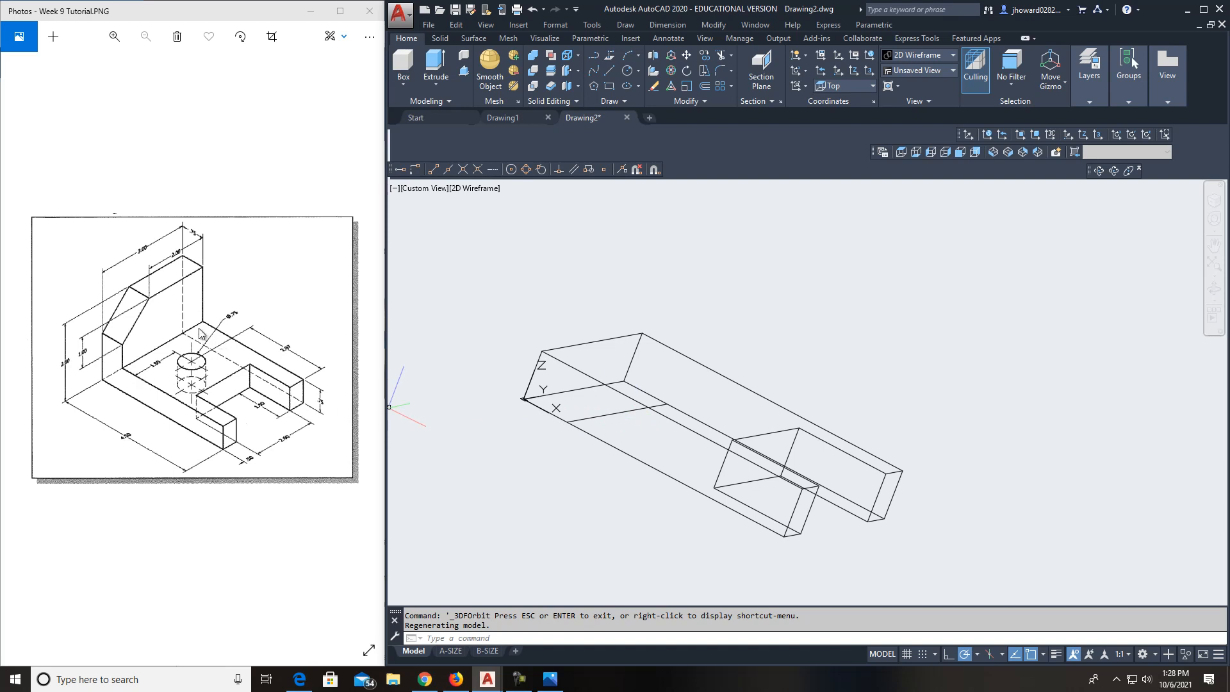
click(598, 416)
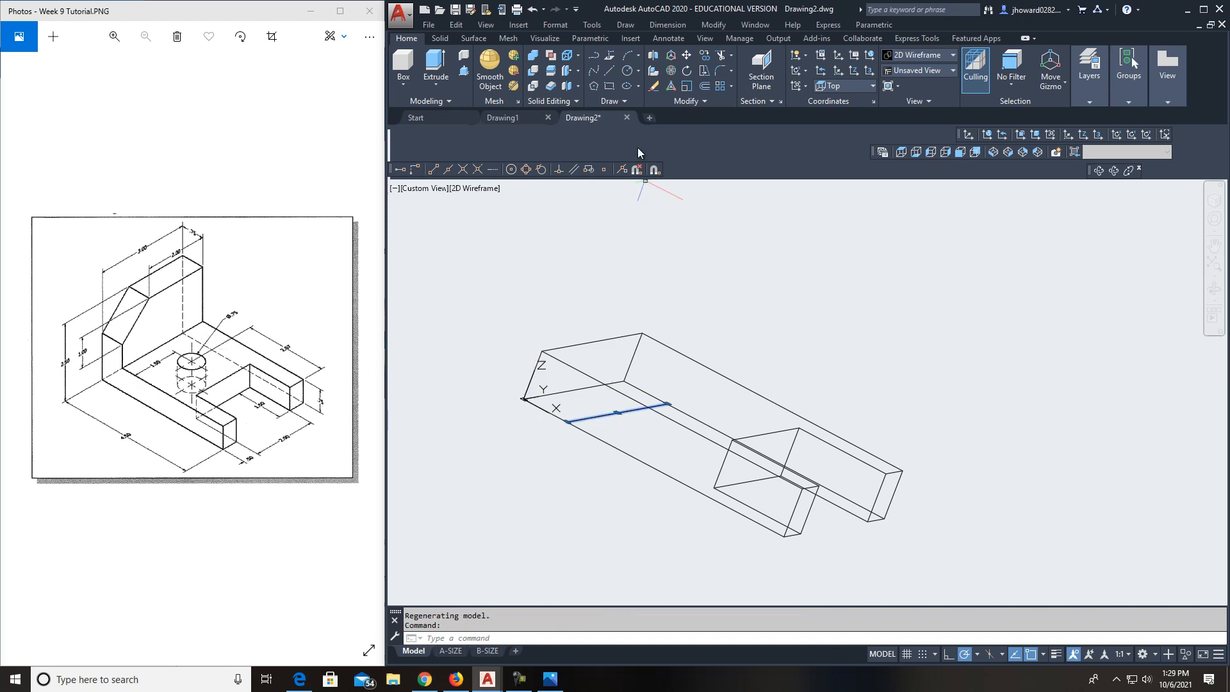
click(703, 55)
click(568, 424)
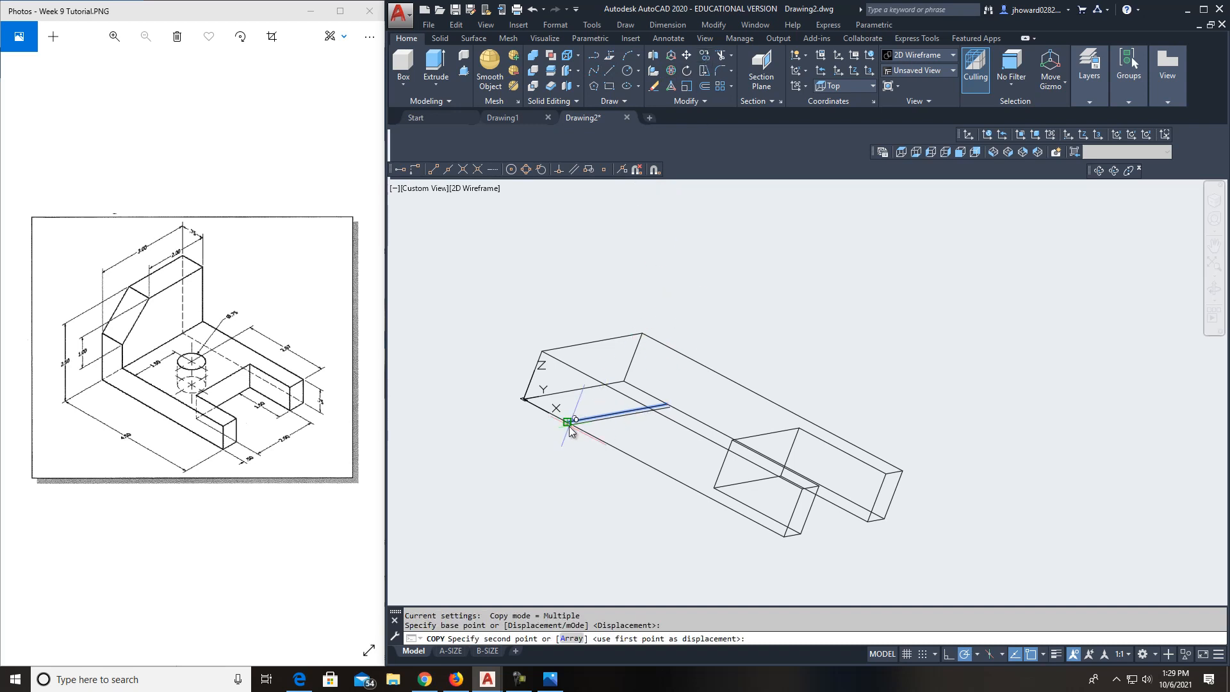
text(@0,0,.75)
key(Return)
key(Escape)
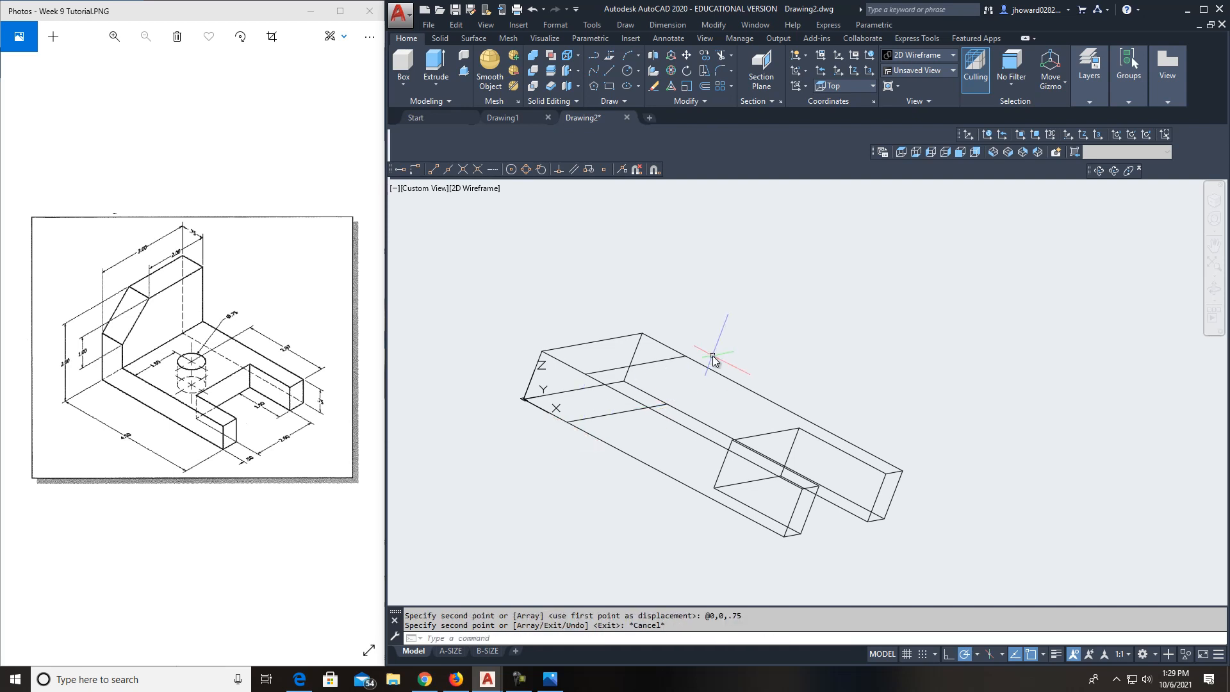
click(598, 416)
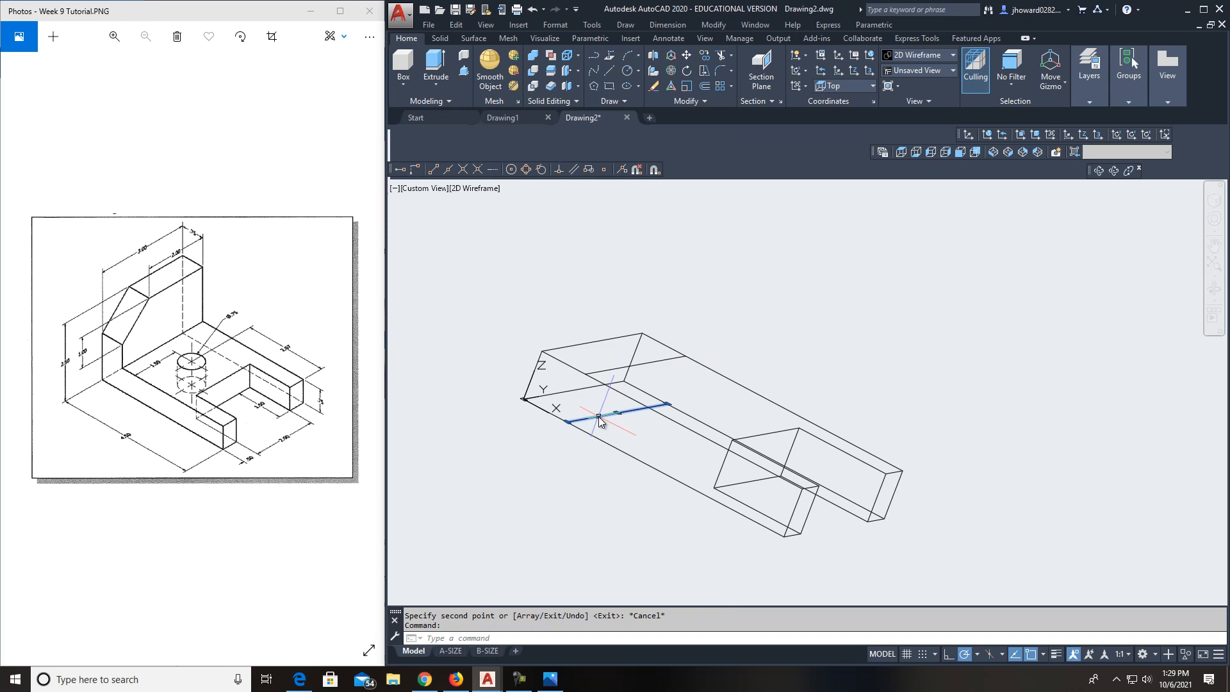
key(Delete)
Copy the top end edge and the parallel offset line upward by @0,0,1.75 for the wall's top.
middle_drag(617, 453, 608, 481)
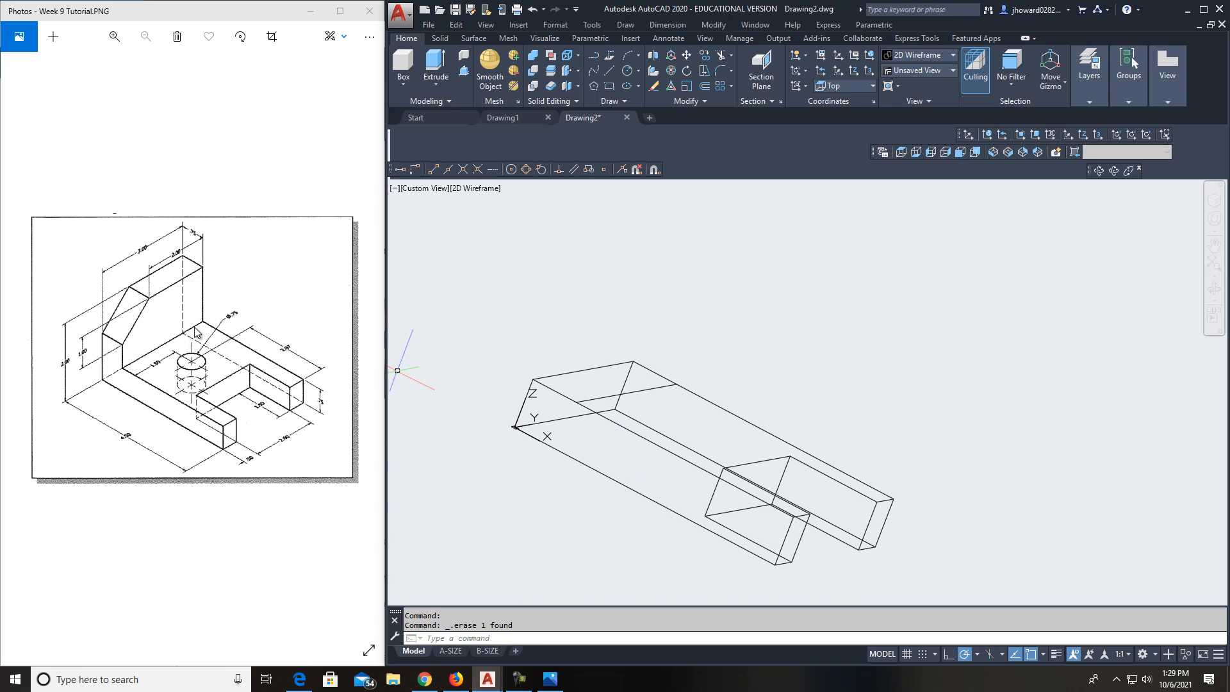
click(592, 369)
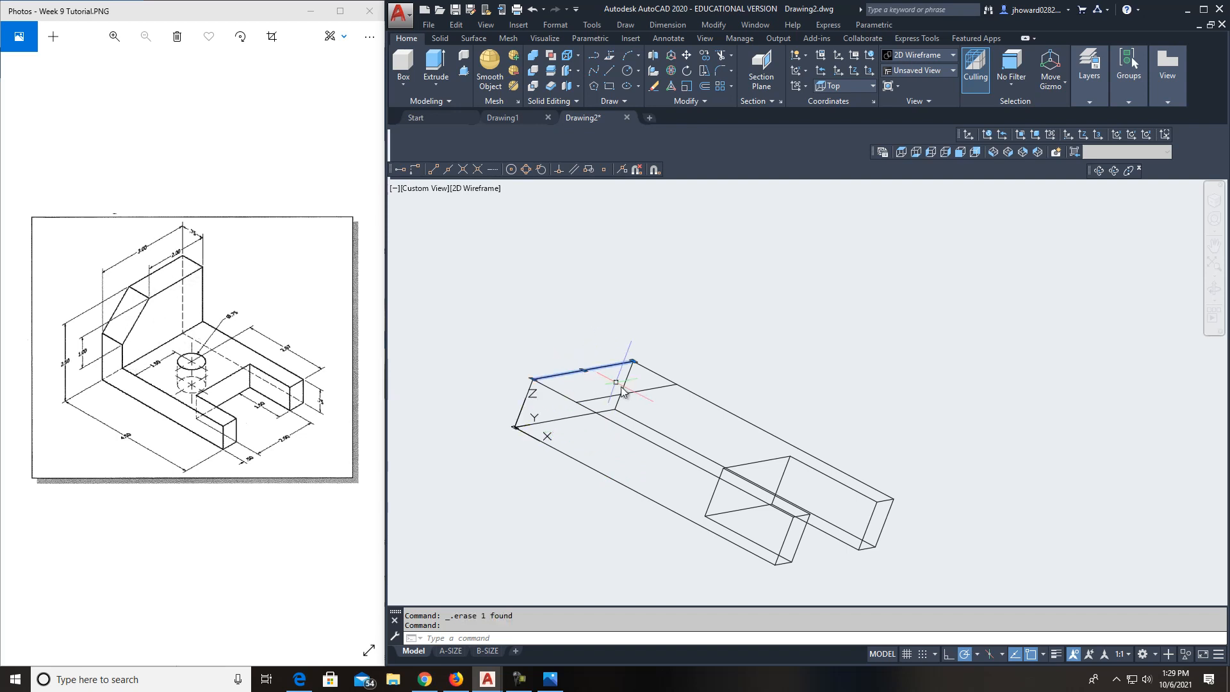
click(613, 397)
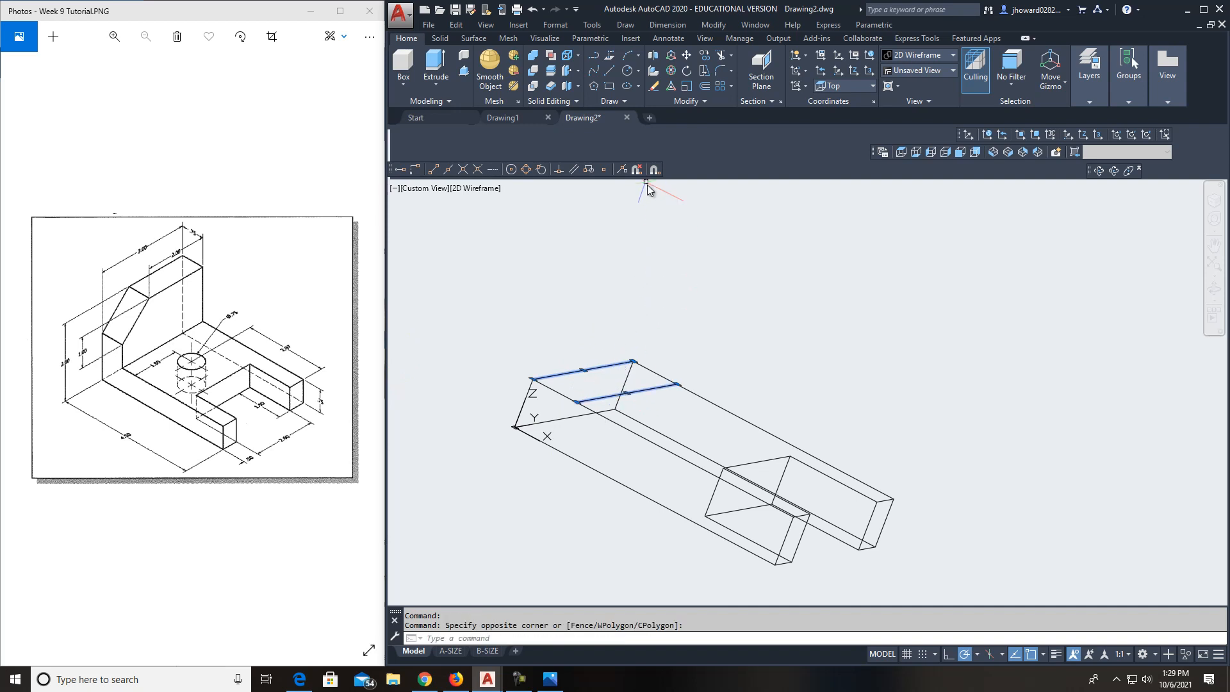
click(710, 57)
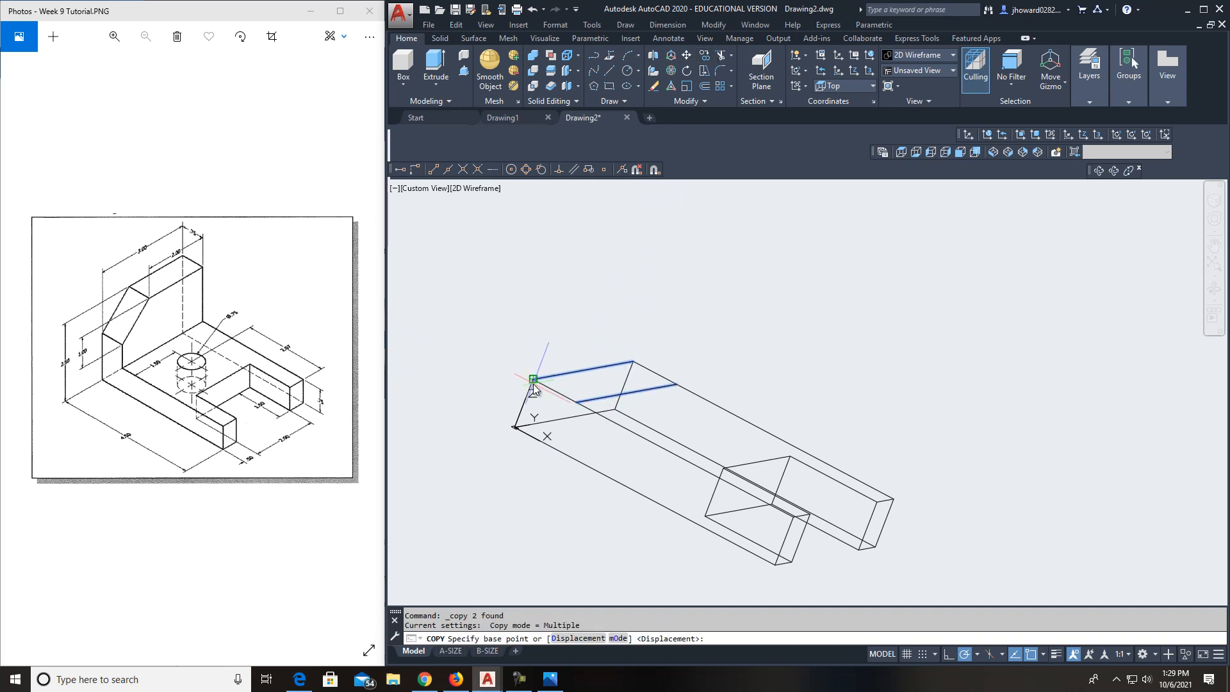
click(533, 379)
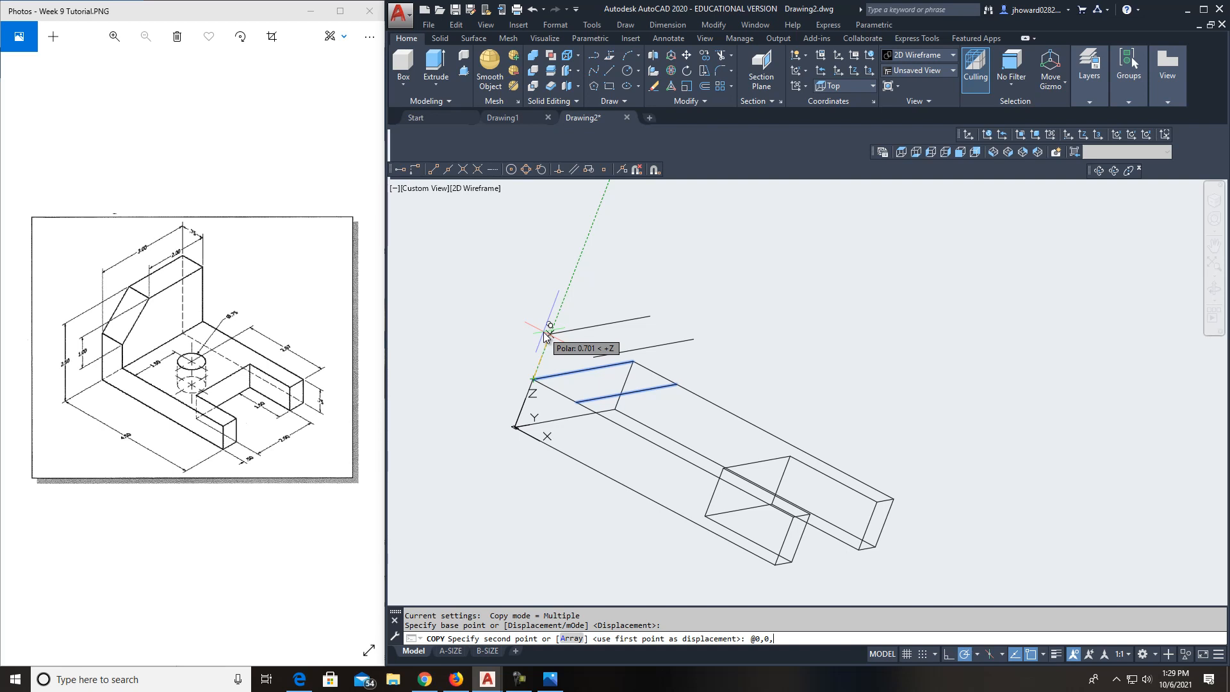
text(75)
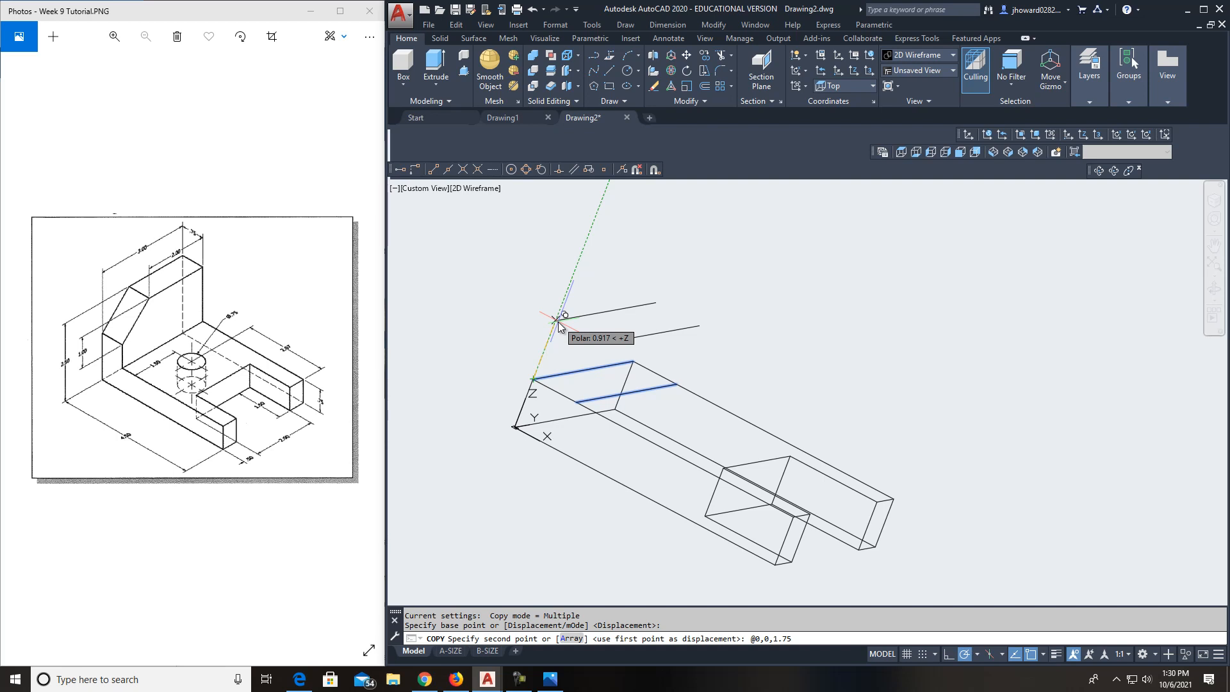
key(Return)
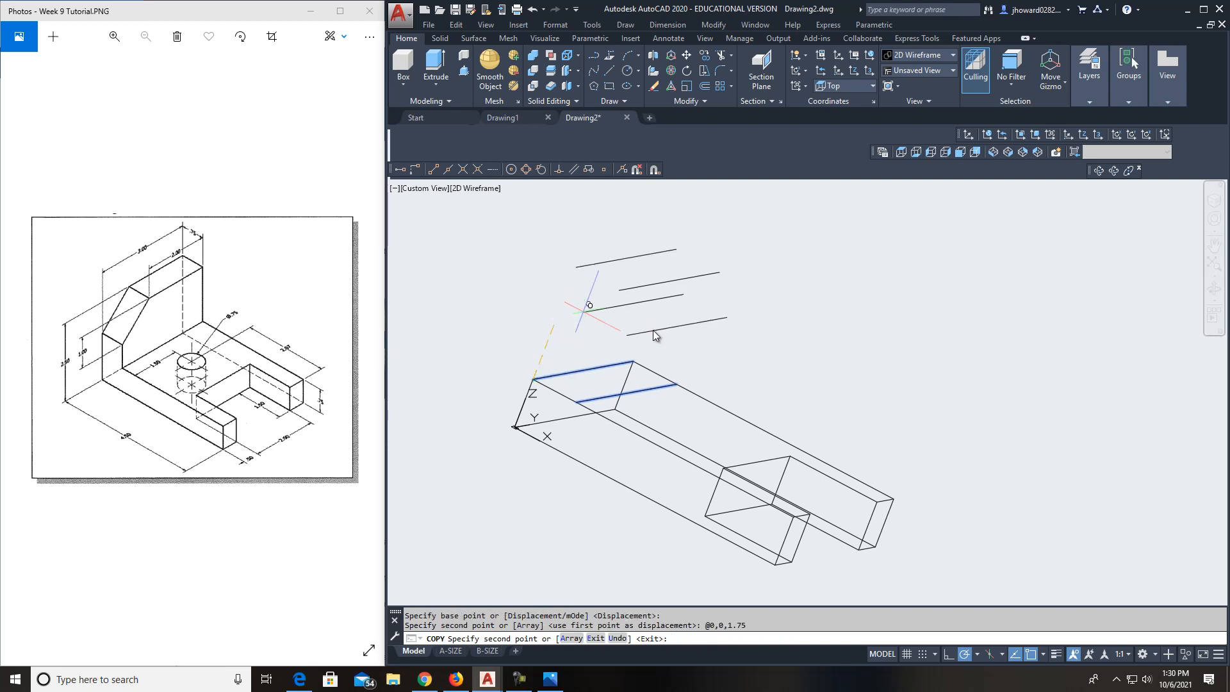
key(Escape)
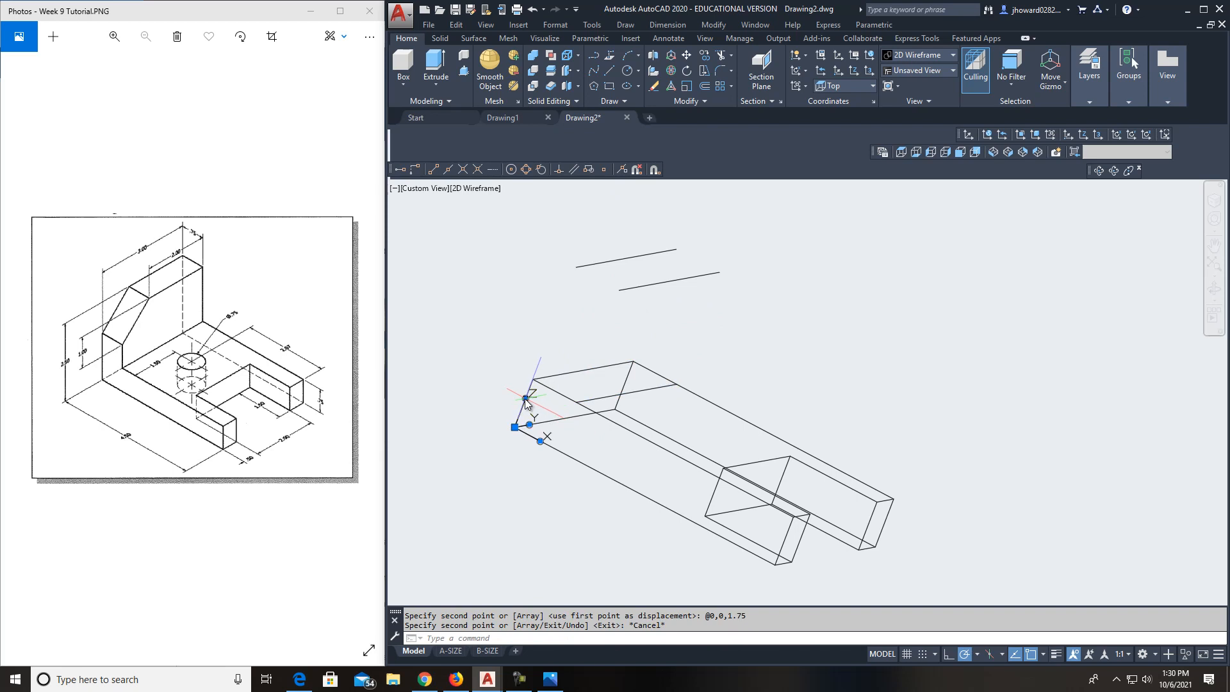
key(Escape)
Stretch the vertical edge at the origin corner up to the front end of the wall's outer top line.
click(526, 401)
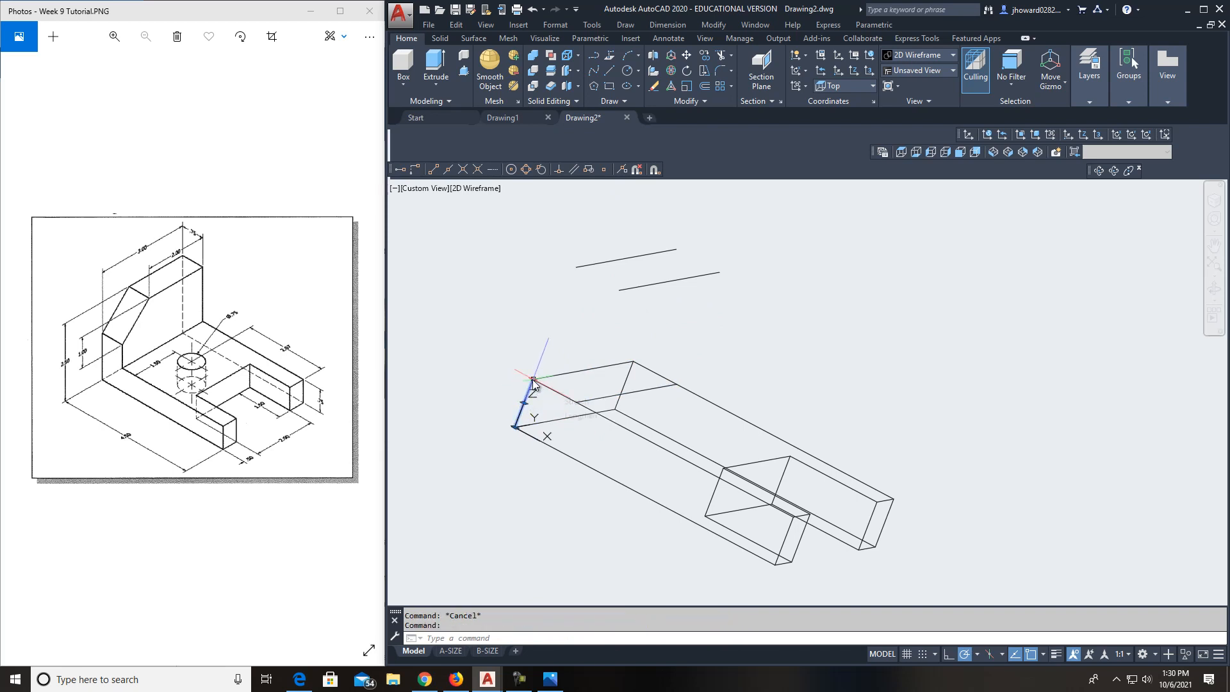
click(533, 381)
click(576, 267)
key(Escape)
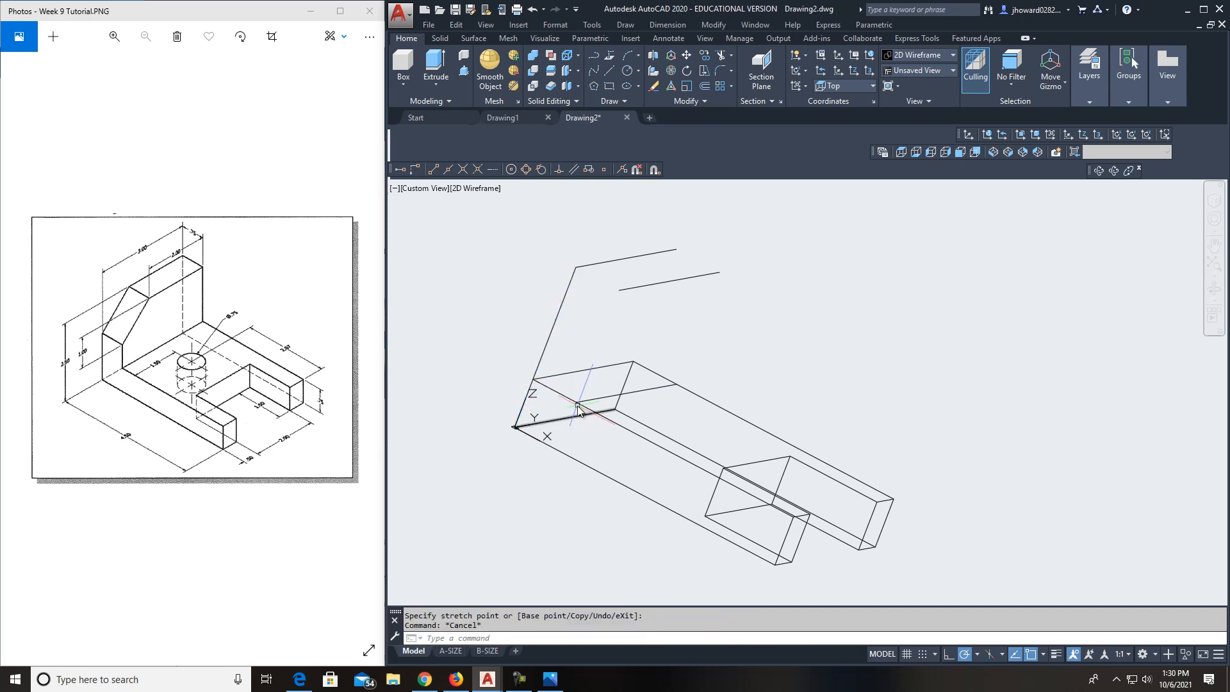
Draw the wall's inner front vertical edge down to the base and the short edge joining the top lines' front ends.
click(608, 72)
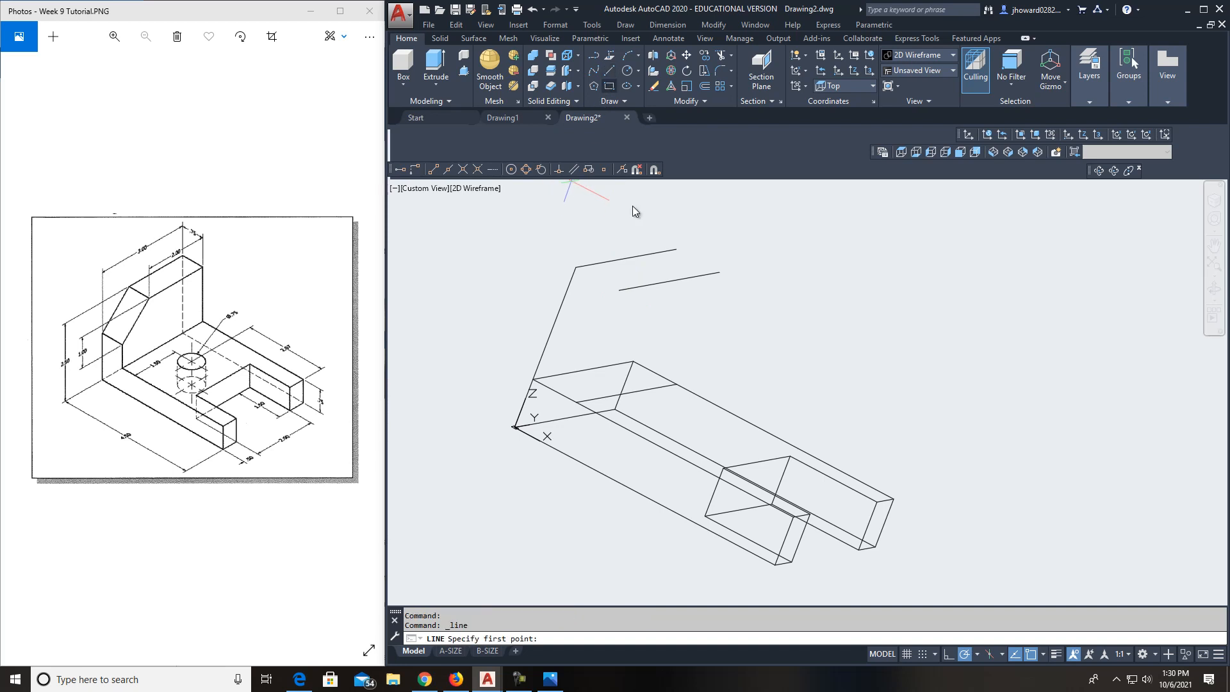
click(620, 290)
click(580, 402)
key(space)
key(space)
click(620, 291)
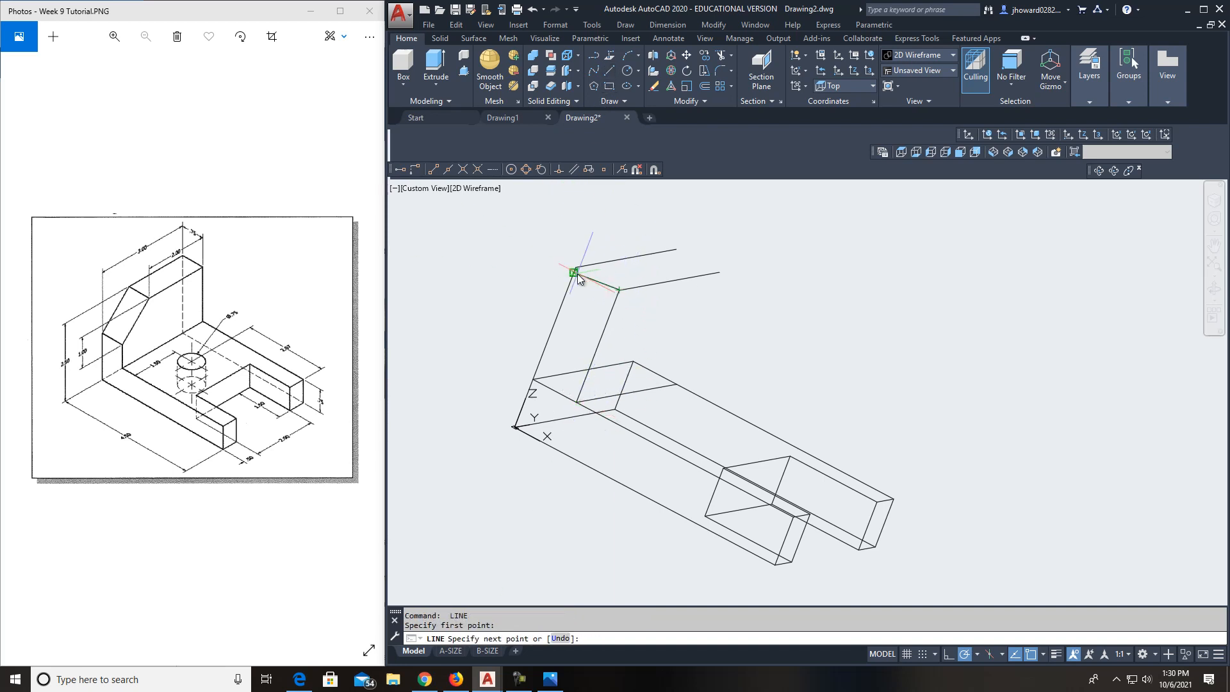
click(579, 265)
key(Escape)
Try to draw the short top edge from the rear end of the wall's inner top line to the outer one.
middle_drag(675, 301, 667, 383)
key(space)
click(709, 347)
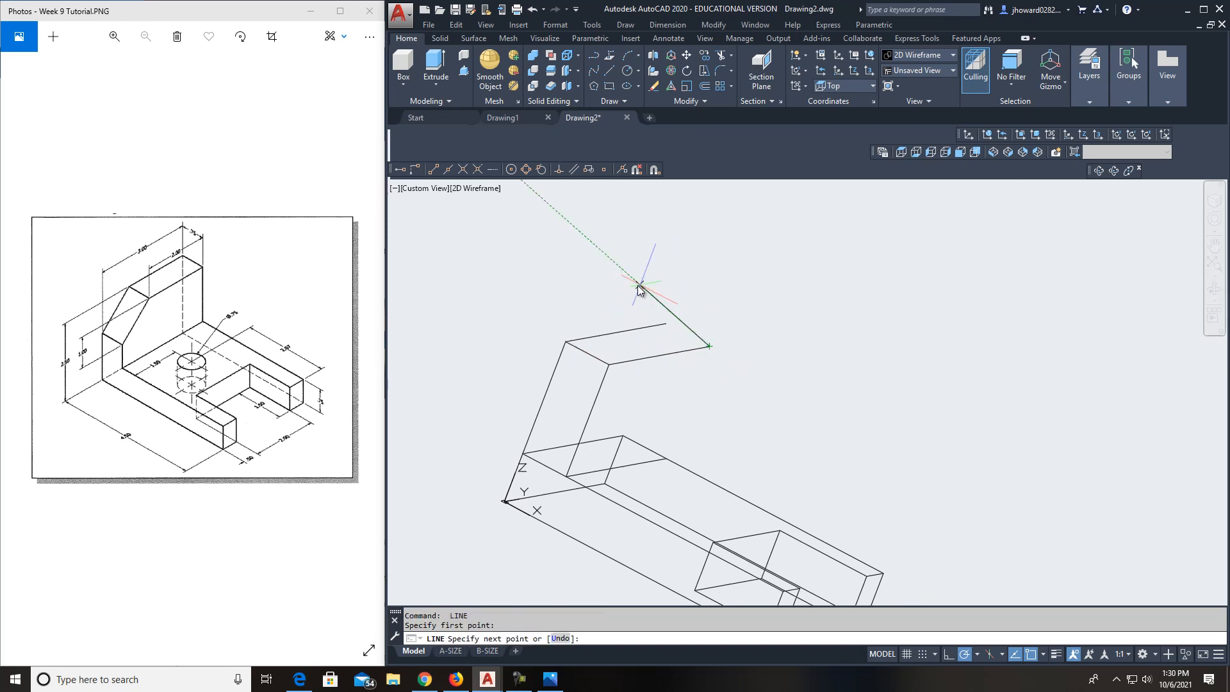
click(577, 277)
key(Escape)
click(621, 304)
click(577, 277)
click(620, 260)
key(Escape)
Move the free end of the short rear top edge onto the rear endpoint of the wall's outer top line.
click(1112, 171)
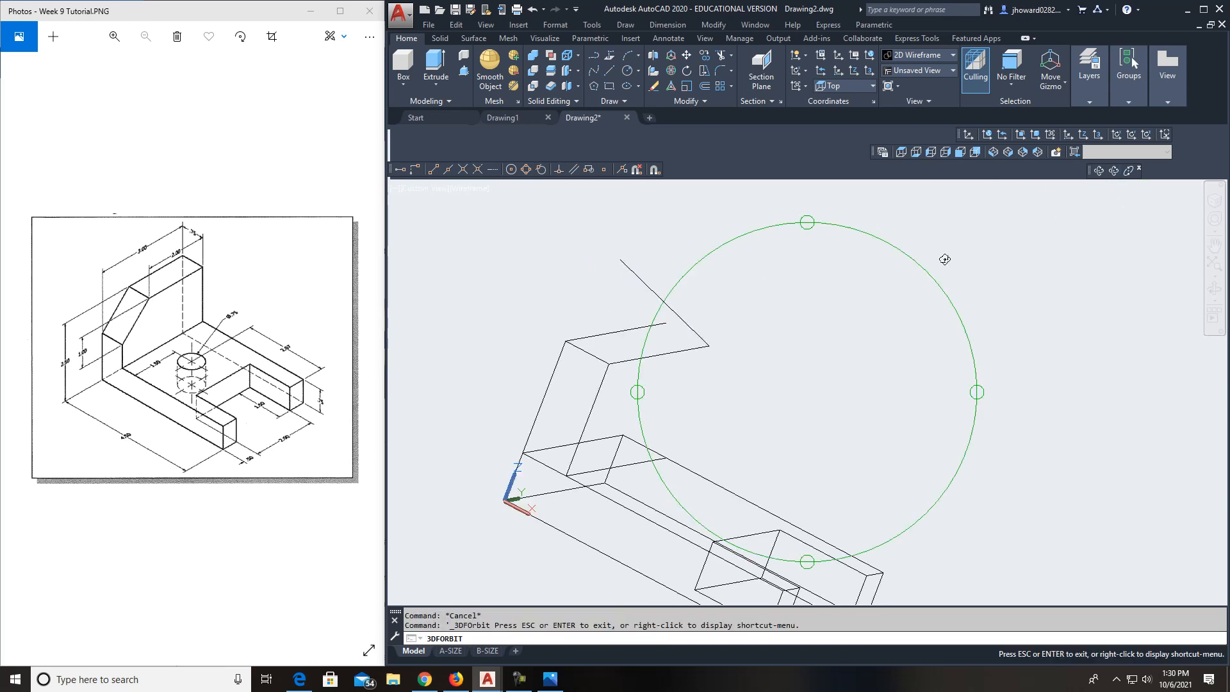
drag(767, 395, 722, 400)
key(Escape)
click(726, 312)
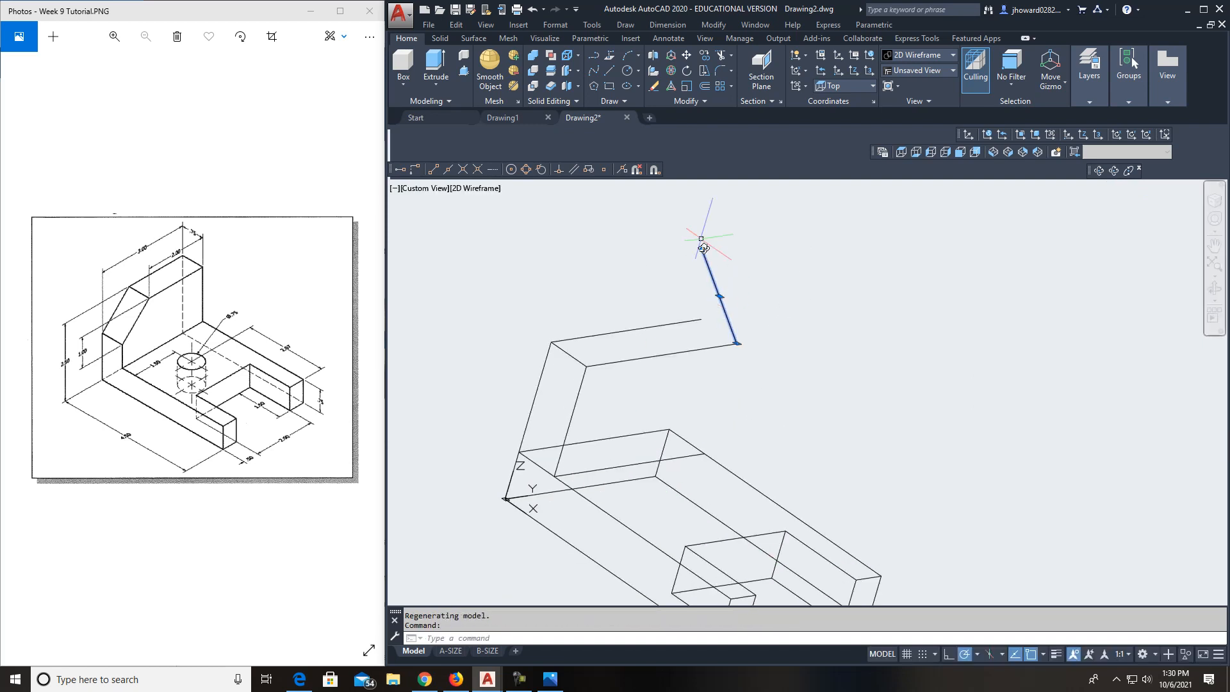
click(703, 248)
click(701, 319)
key(Escape)
Shorten the base's front top edge to the wall's inner face and erase the old top edge across the unslotted end.
click(1114, 173)
mouse_move(774, 412)
mouse_down()
mouse_move(653, 390)
mouse_move(747, 387)
mouse_move(798, 429)
mouse_move(796, 445)
mouse_move(777, 425)
mouse_up()
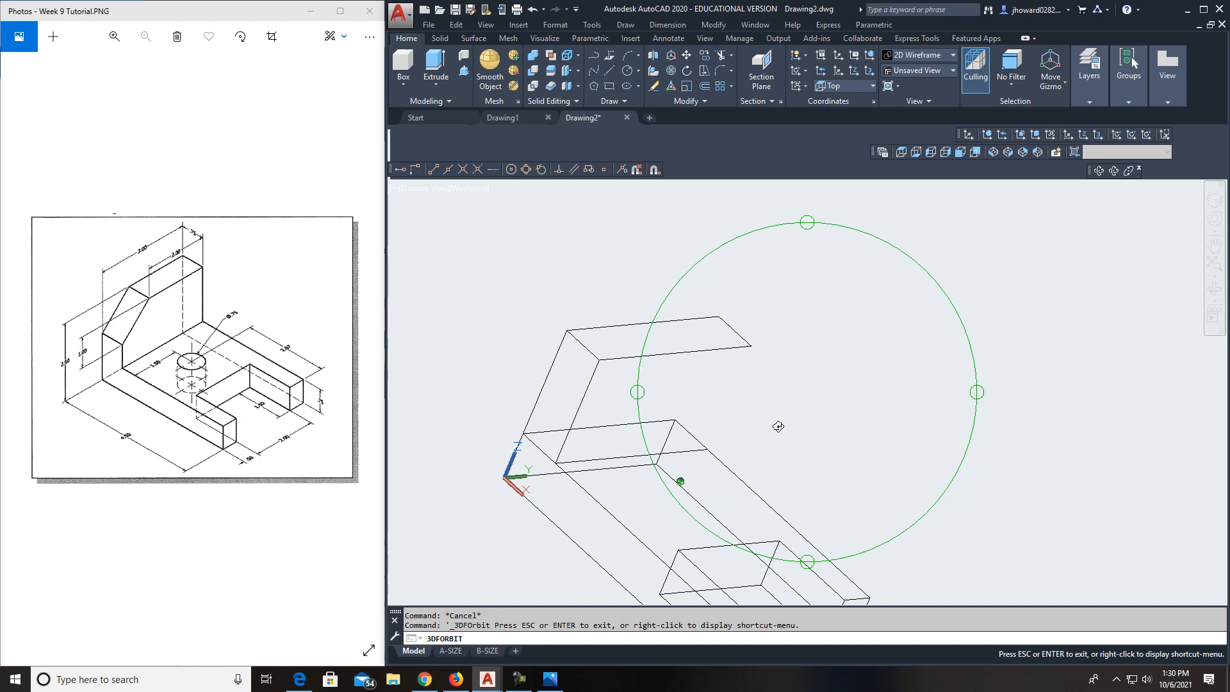
key(Escape)
click(540, 451)
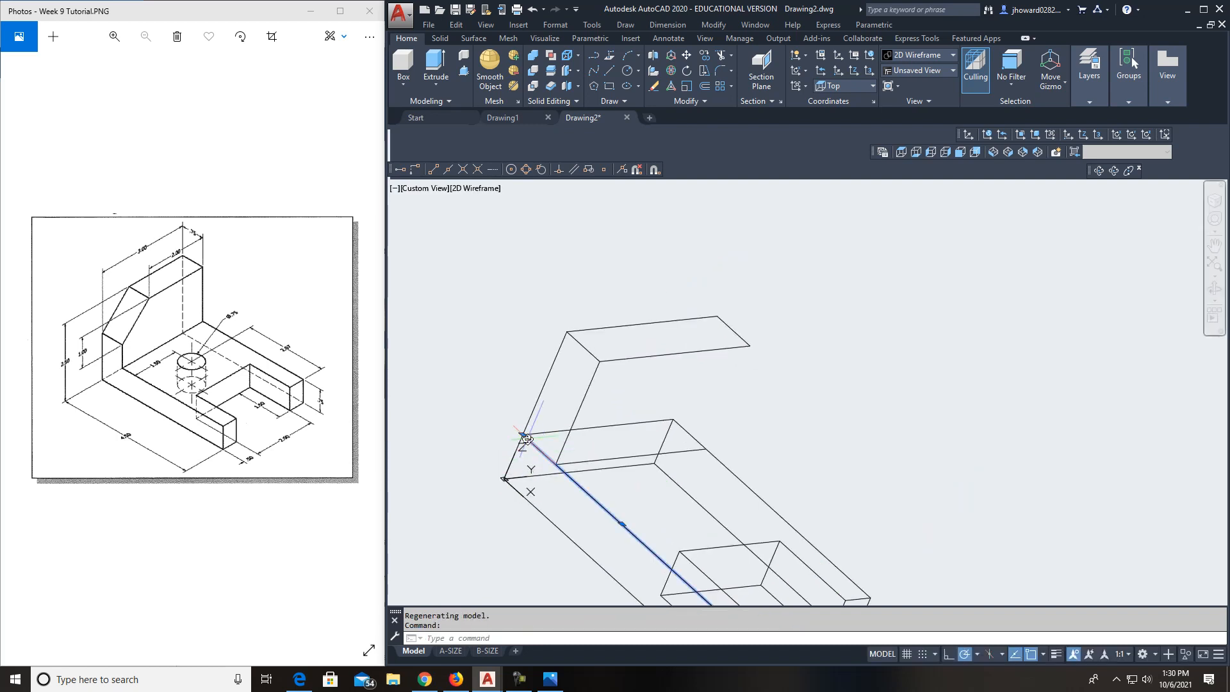
click(523, 434)
key(Escape)
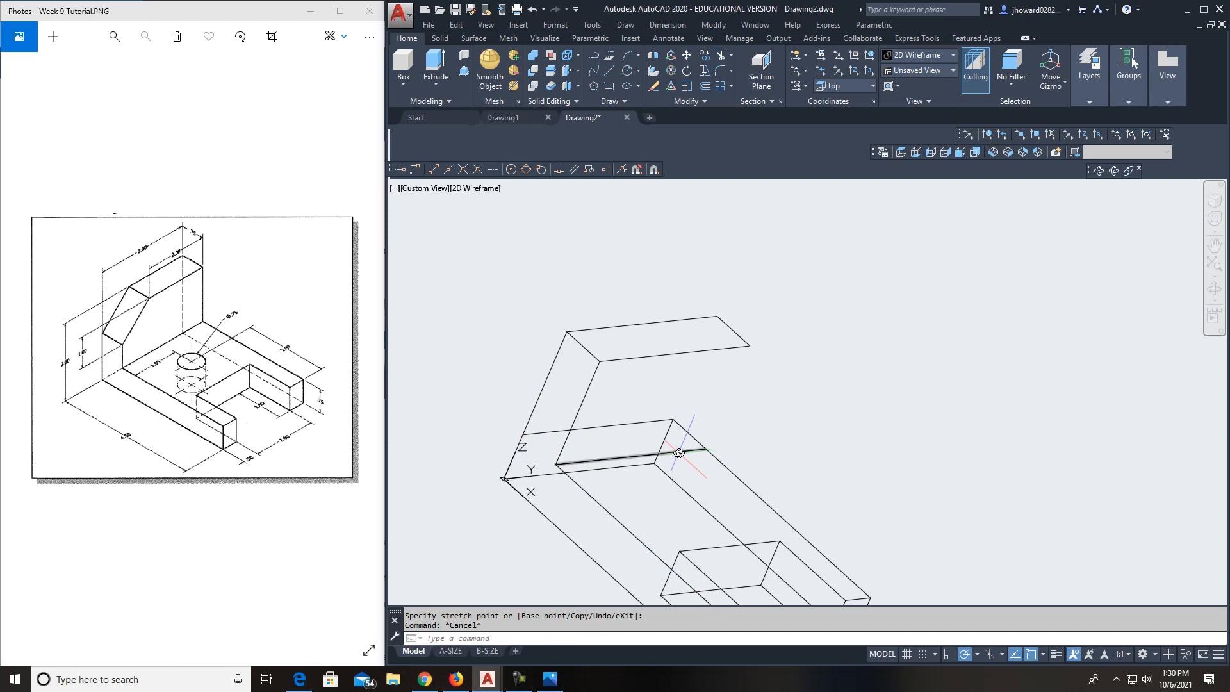
click(633, 425)
key(Delete)
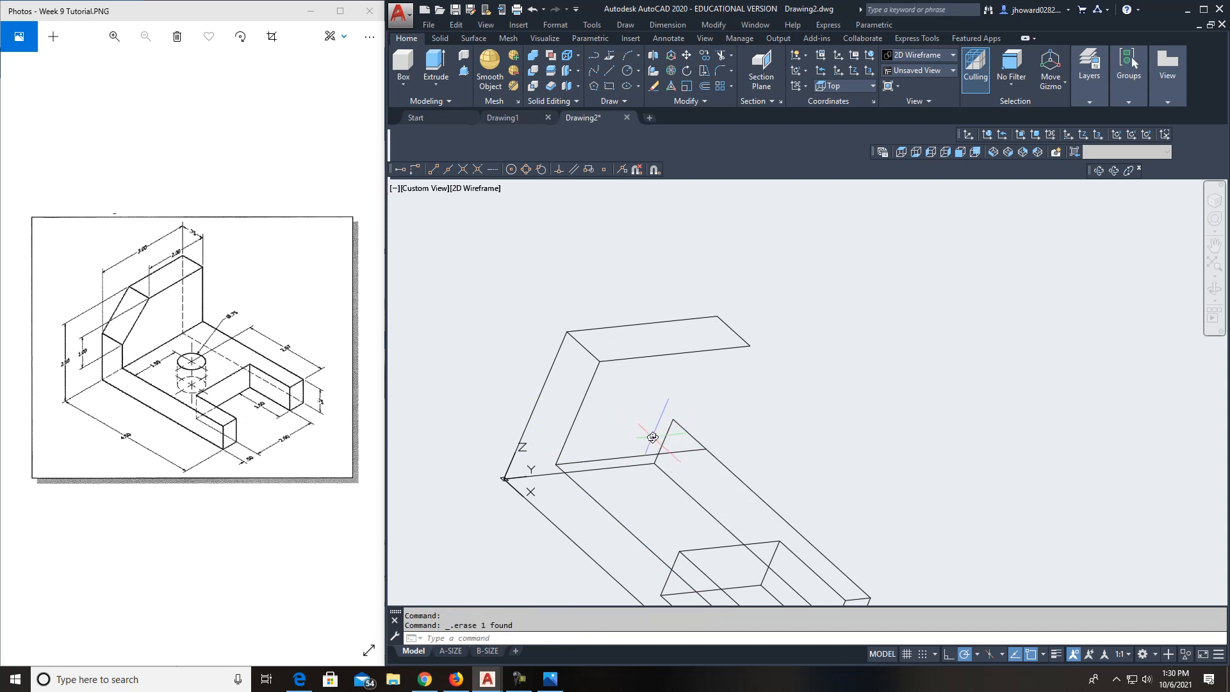
Stretch the rear outer vertical edge up to the wall's outer top corner.
click(667, 430)
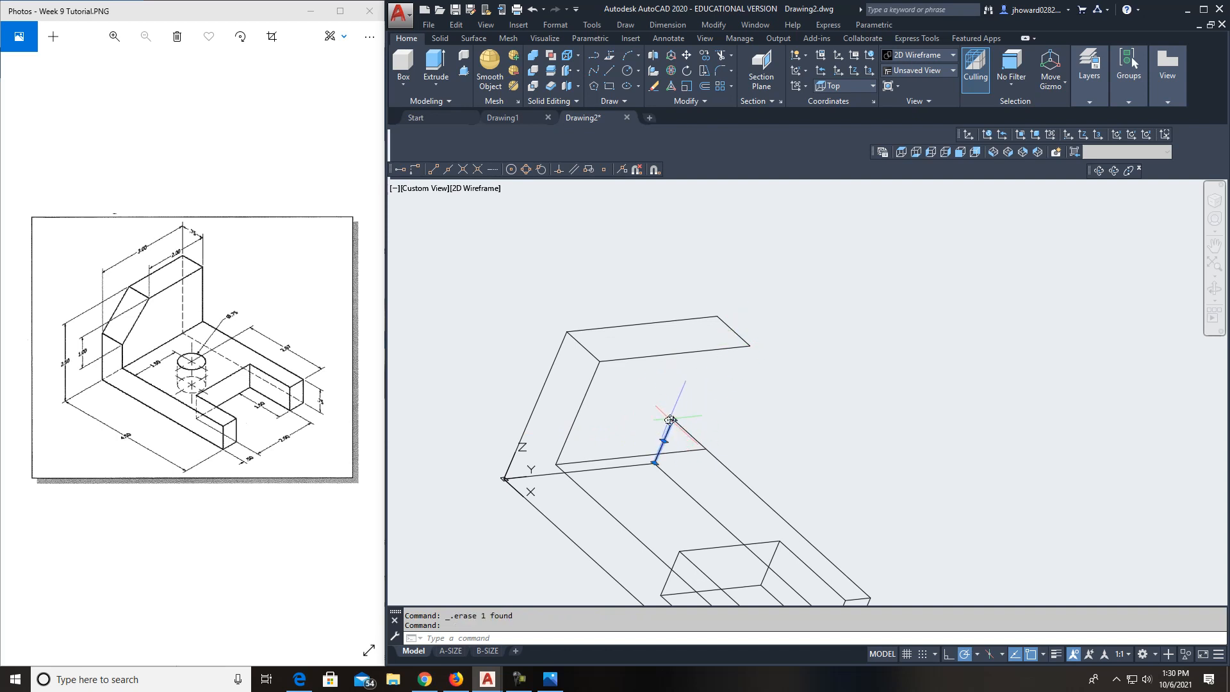
click(673, 419)
click(717, 316)
key(Escape)
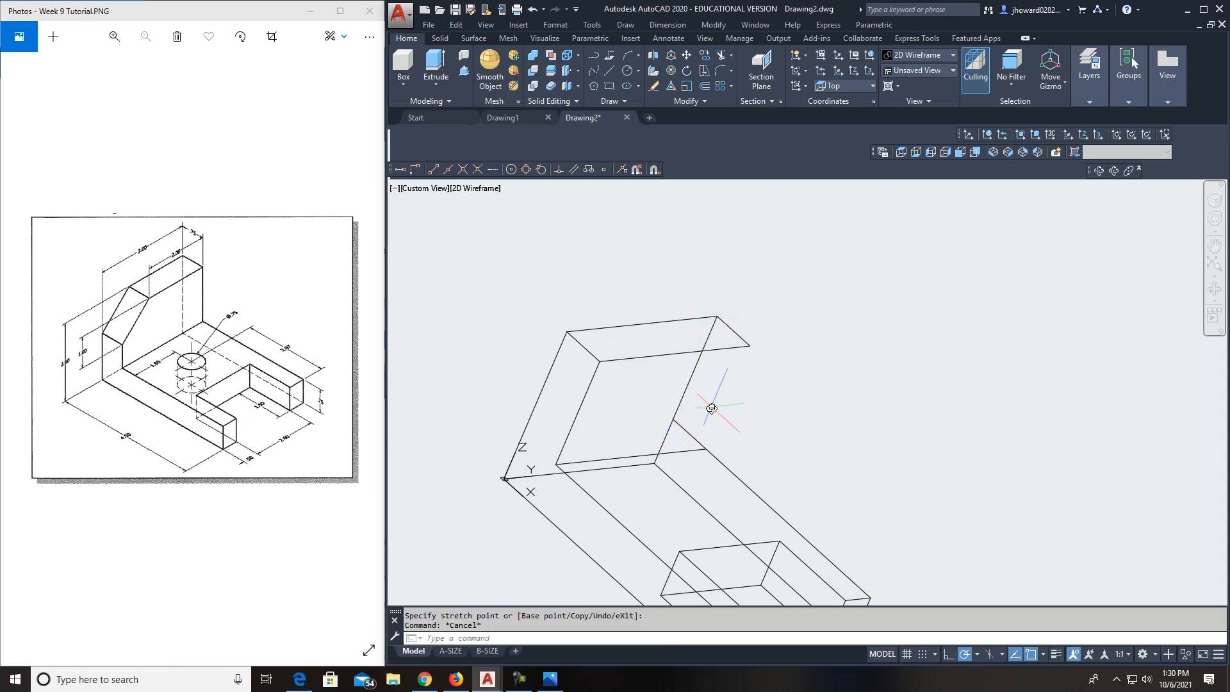
Draw the wall's inner rear vertical edge from its top corner down to the base's top face.
click(610, 70)
click(749, 346)
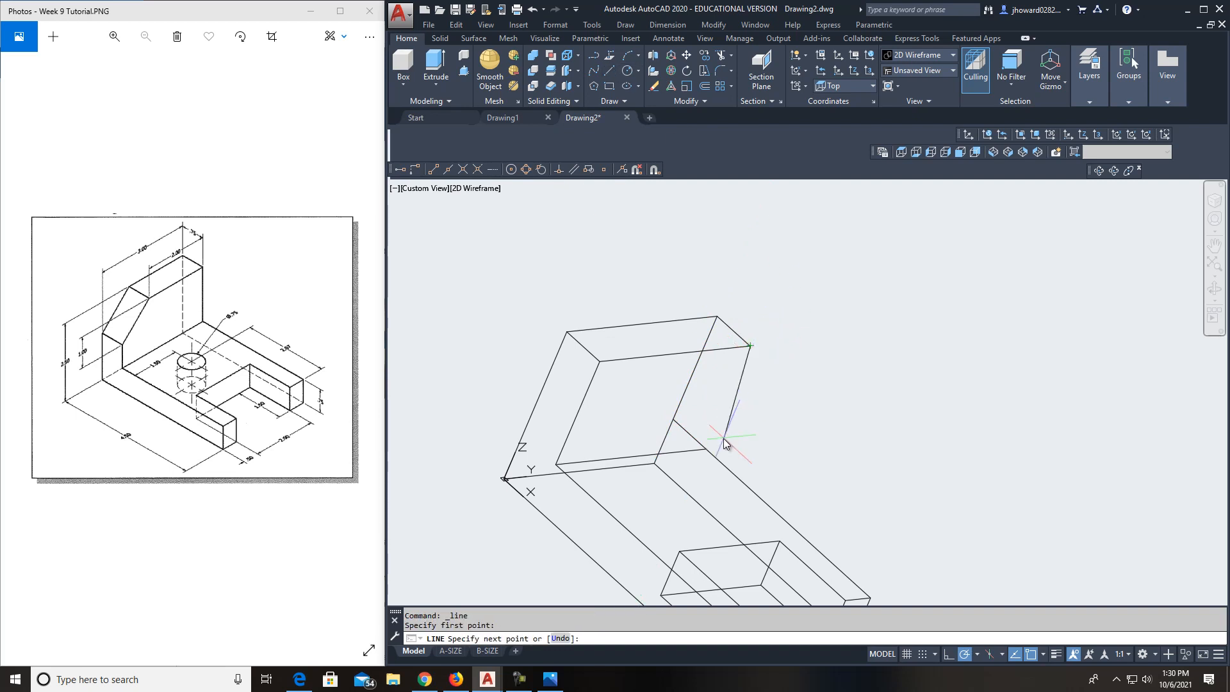
click(696, 441)
key(Escape)
Shorten the base's rear top edge so that it ends at the wall's inner face.
click(697, 442)
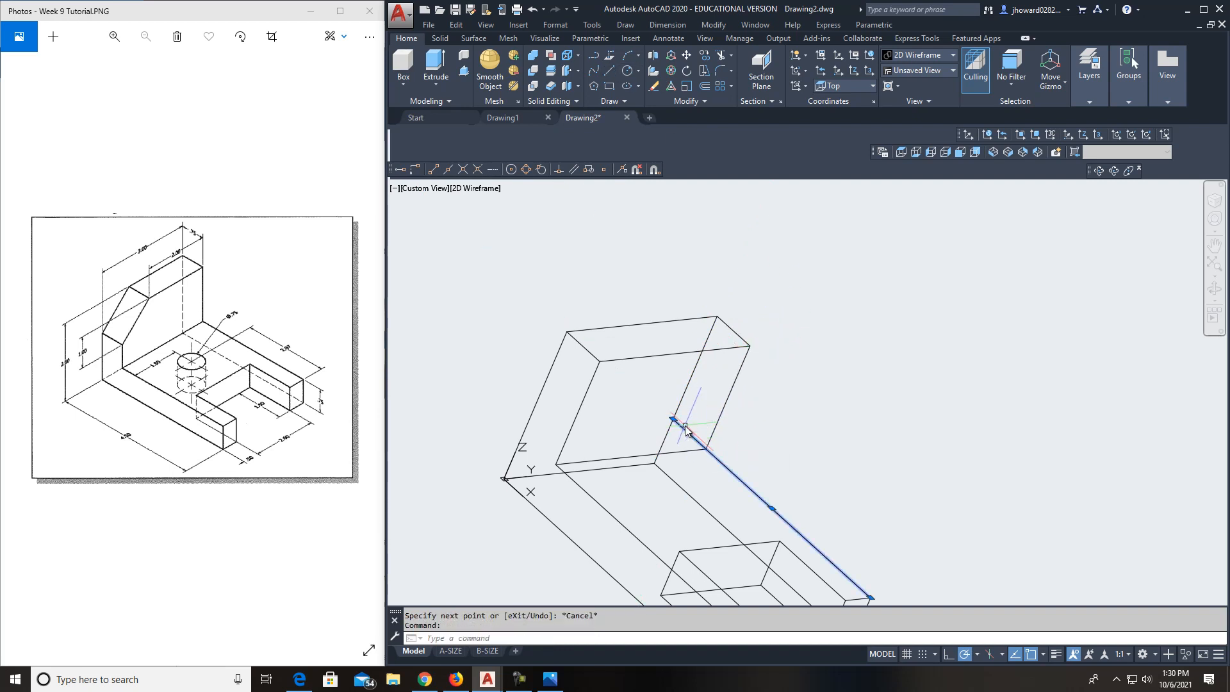
click(673, 420)
key(Escape)
Set the coordinate system to the World UCS.
middle_drag(767, 425, 750, 330)
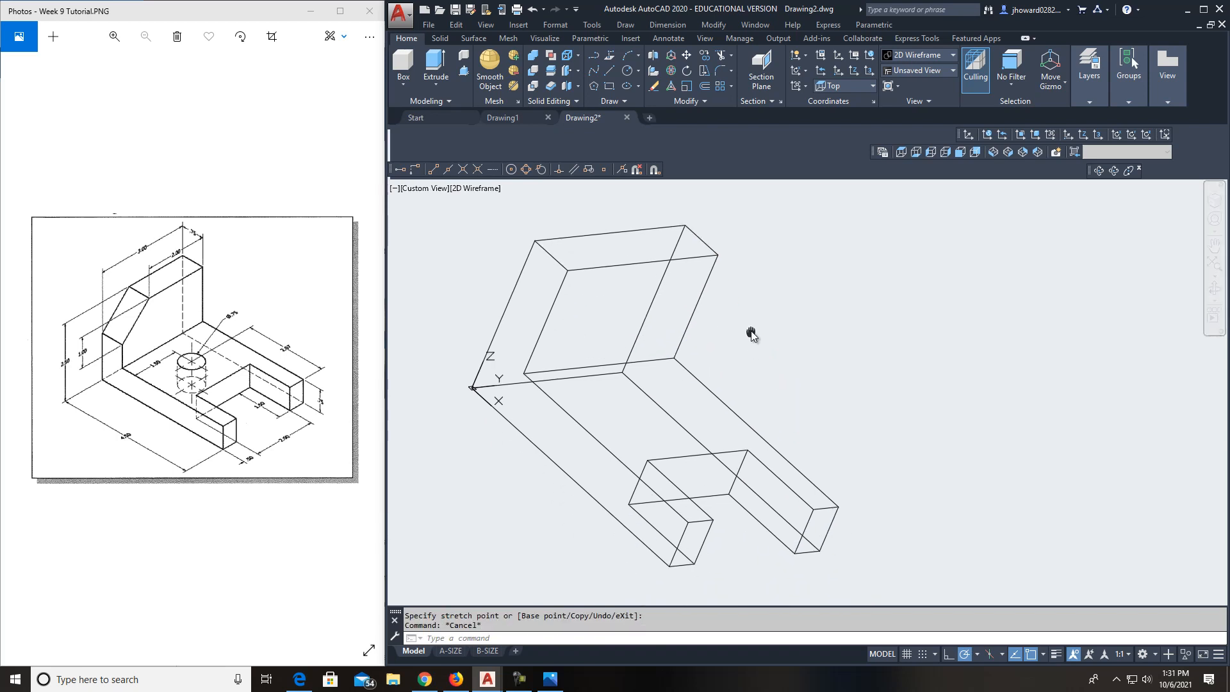
click(1112, 171)
mouse_move(741, 417)
mouse_down()
mouse_move(705, 406)
mouse_move(637, 340)
mouse_move(646, 304)
mouse_move(756, 423)
mouse_move(766, 496)
mouse_move(854, 440)
mouse_move(862, 359)
mouse_move(807, 340)
mouse_move(845, 244)
mouse_move(753, 317)
mouse_move(661, 352)
mouse_move(593, 313)
mouse_move(745, 437)
mouse_move(735, 434)
mouse_up()
key(Escape)
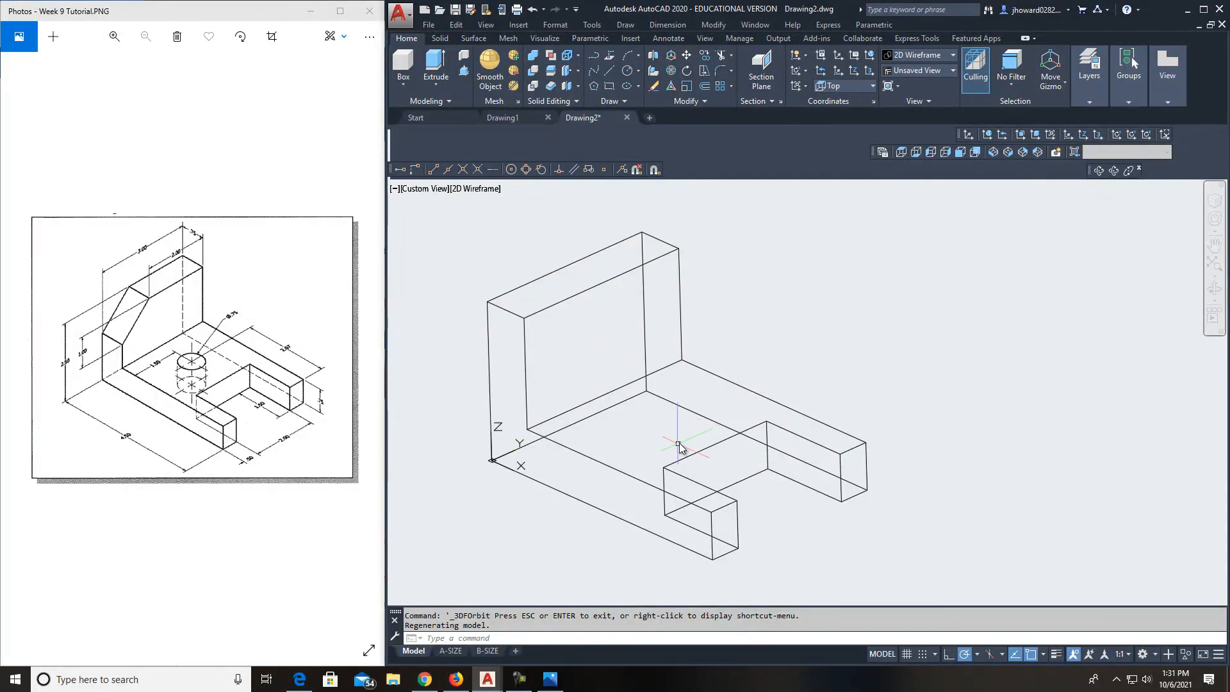
middle_drag(680, 463, 686, 475)
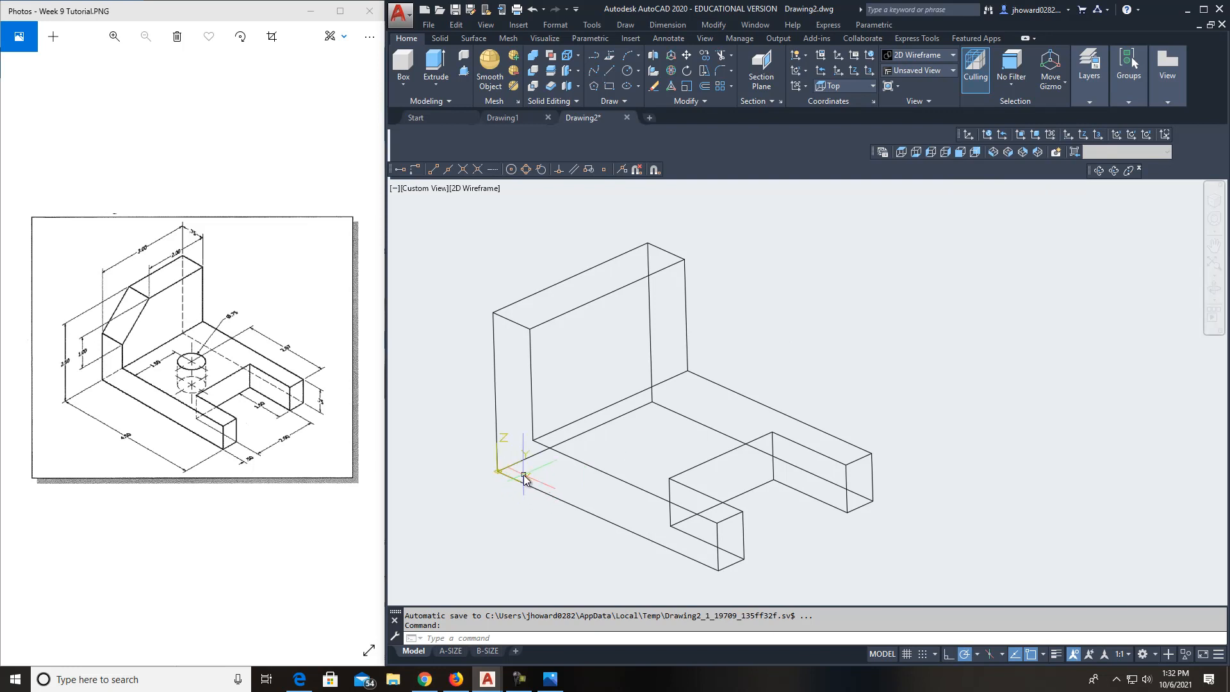
click(988, 135)
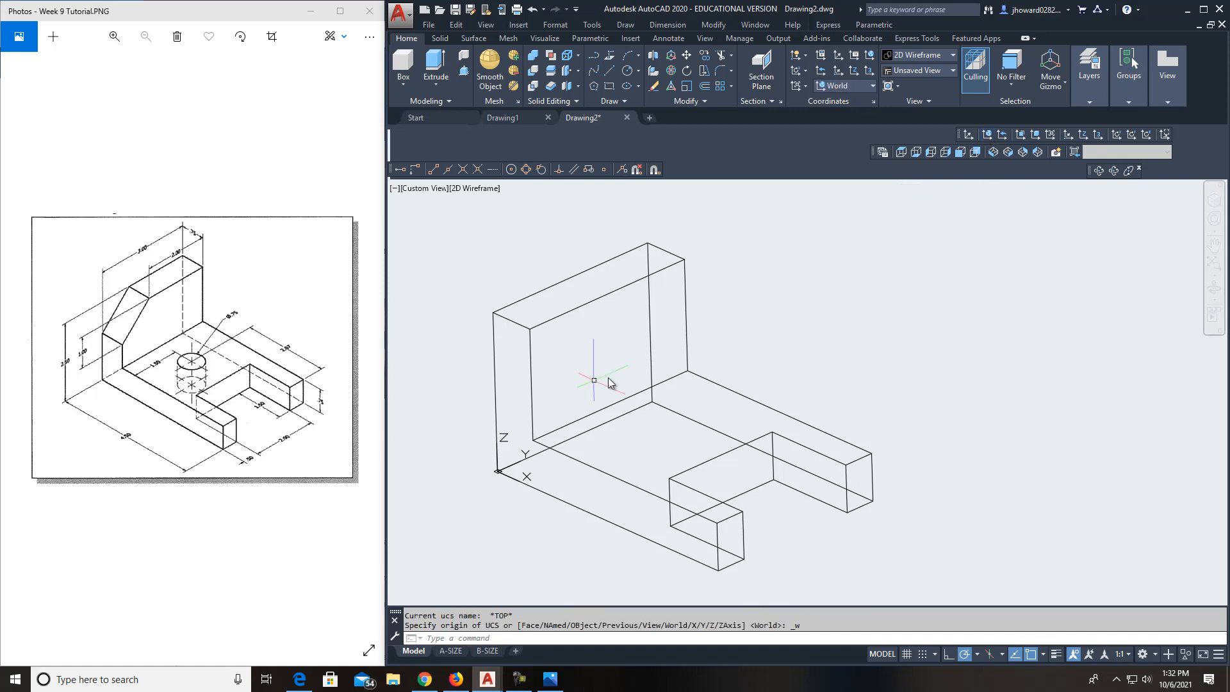
Align the UCS with the wall's inner face by three points: lower front corner as origin, lower rear corner for X, upper front corner for Y.
click(527, 459)
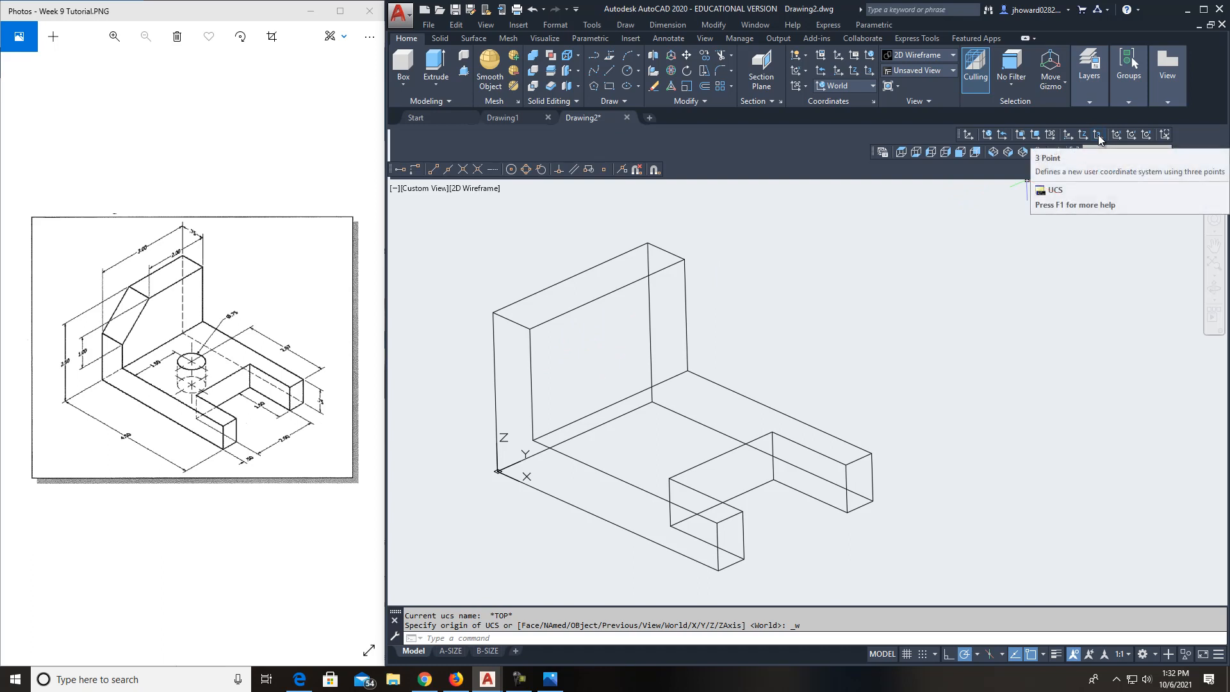
click(1097, 135)
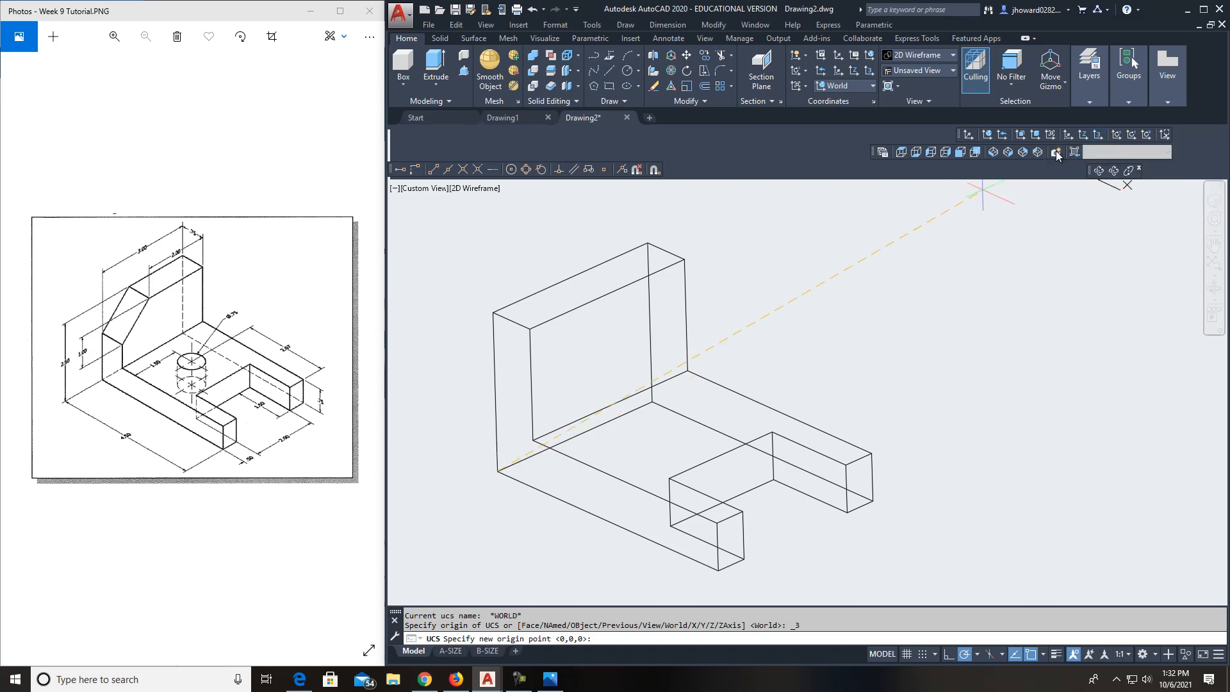
click(533, 440)
click(688, 371)
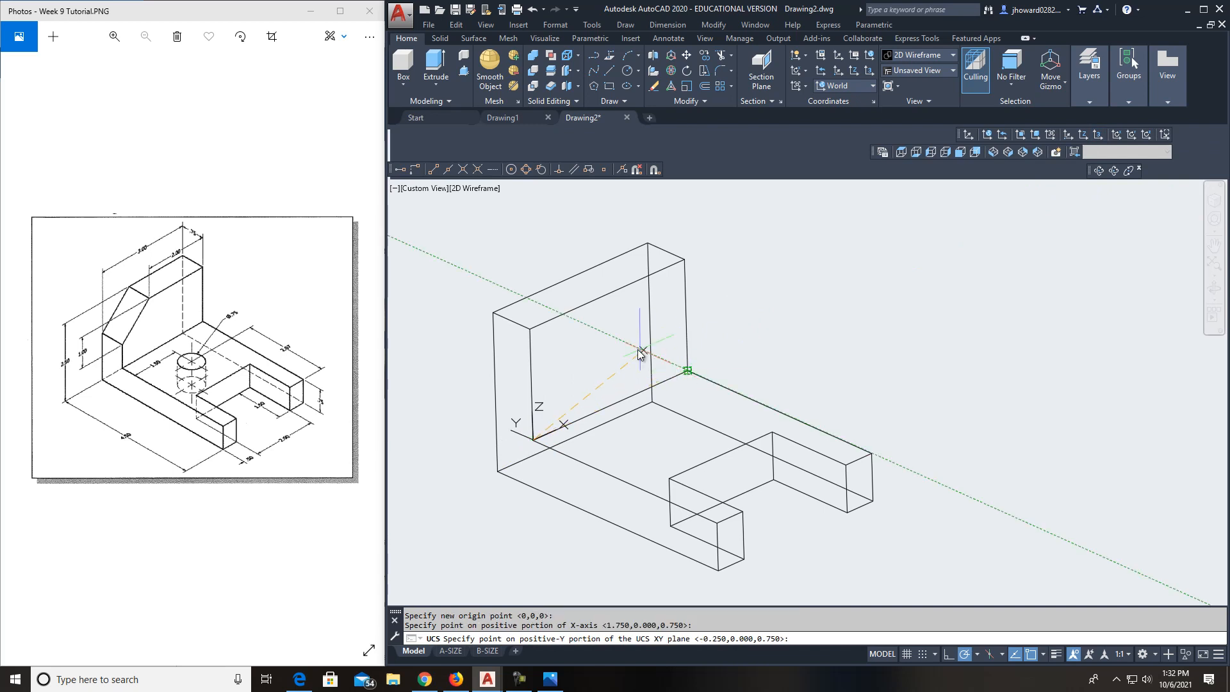
click(529, 329)
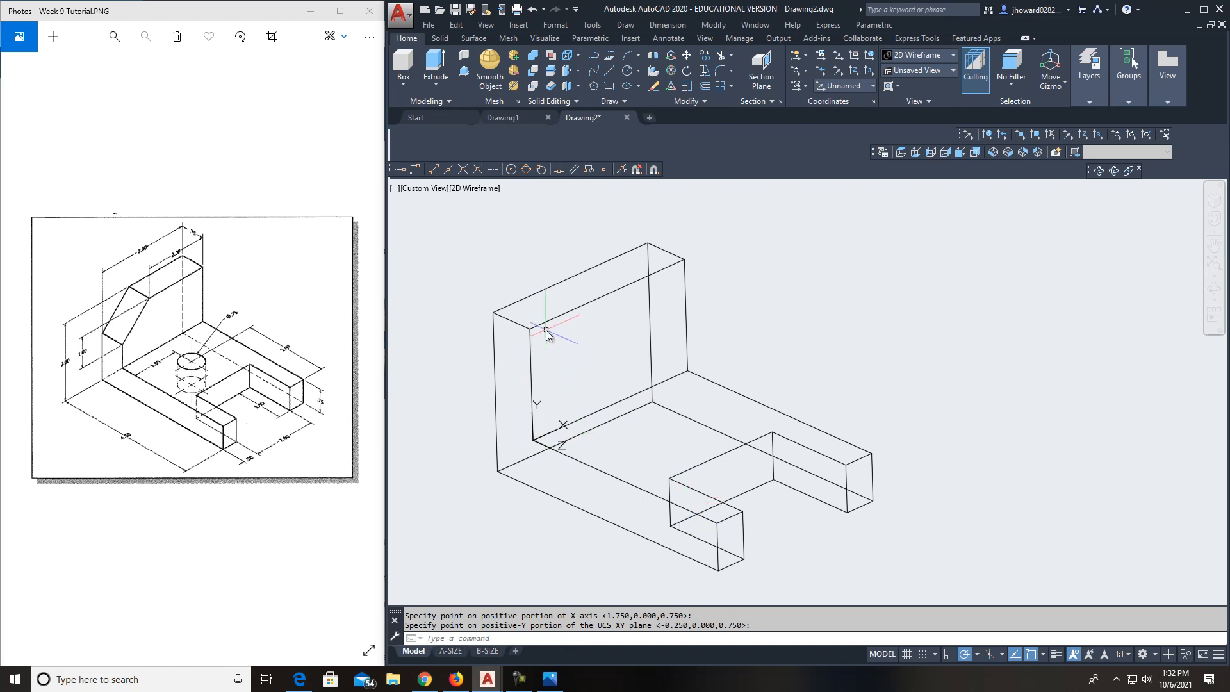
Draw a freehand diagonal test line on the wall's inner face and check from another angle which plane it lies on.
click(611, 67)
click(564, 388)
click(607, 320)
right_click(596, 327)
click(614, 331)
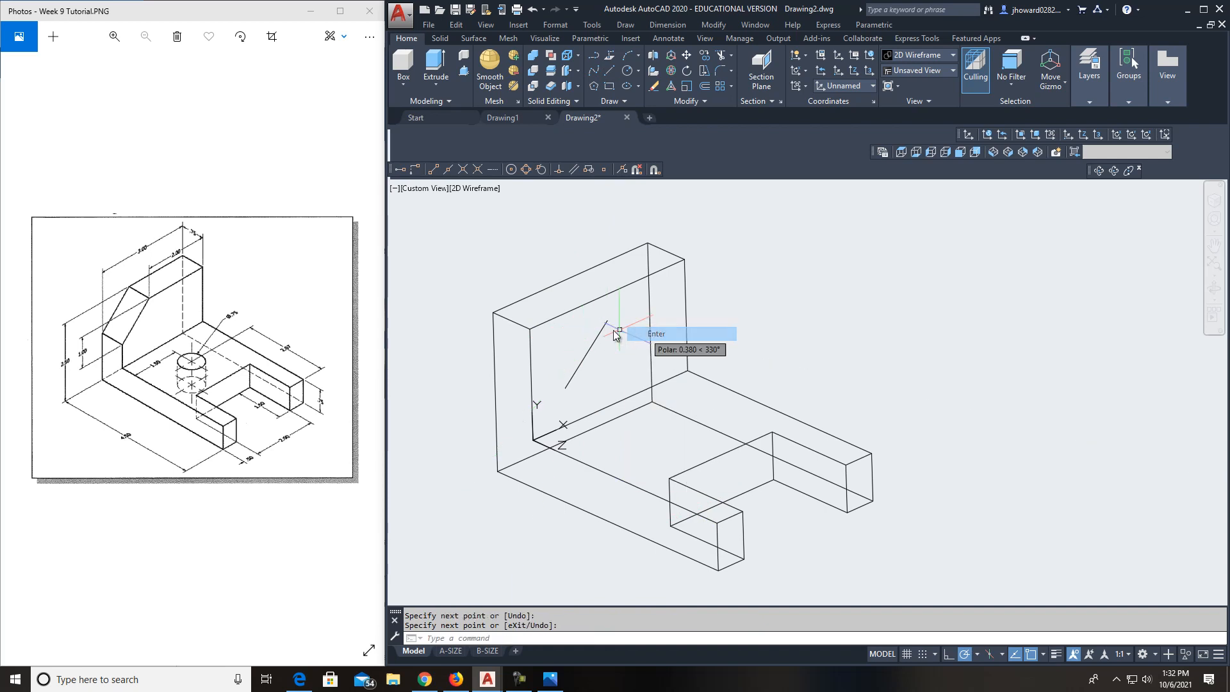
click(1112, 171)
drag(828, 360, 859, 363)
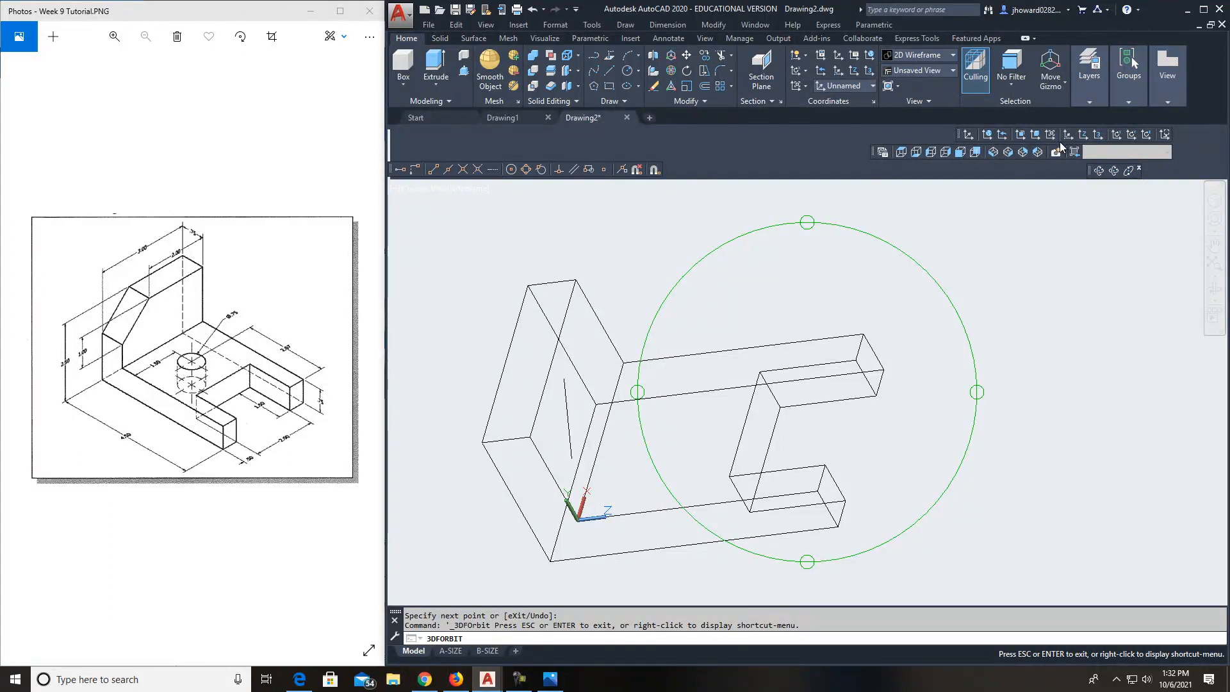
Restore the World UCS, draw a short test line over the wall, and check from another angle where it lies.
click(987, 135)
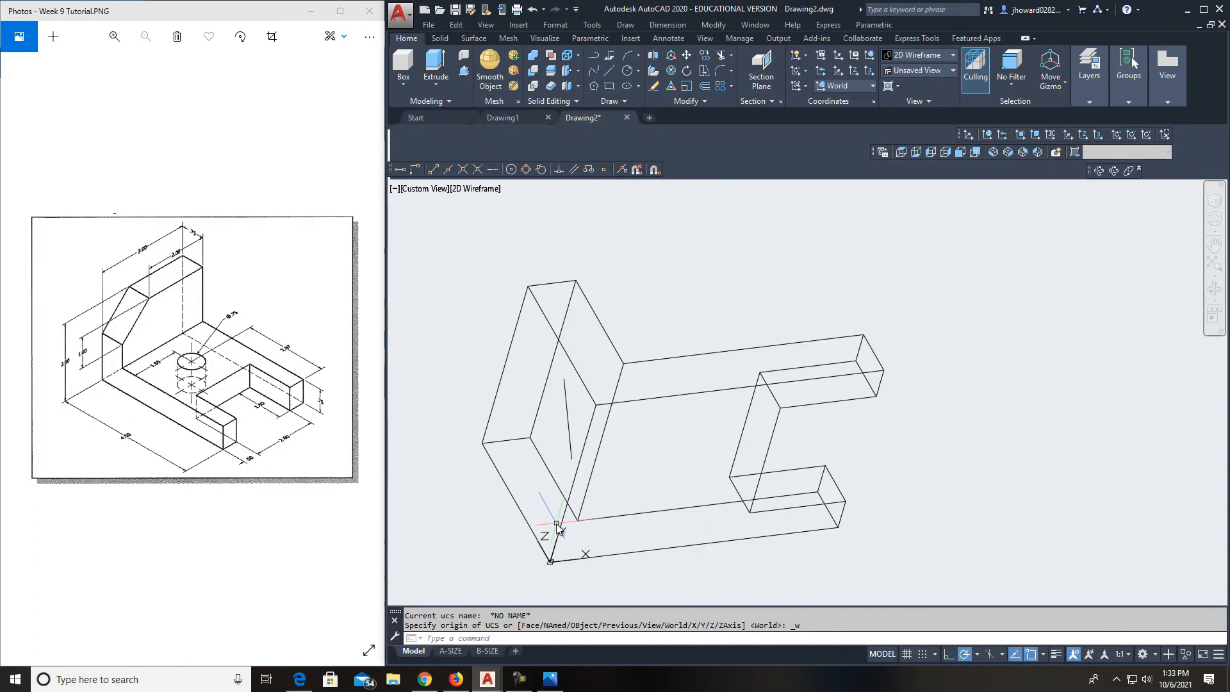
click(610, 71)
click(555, 451)
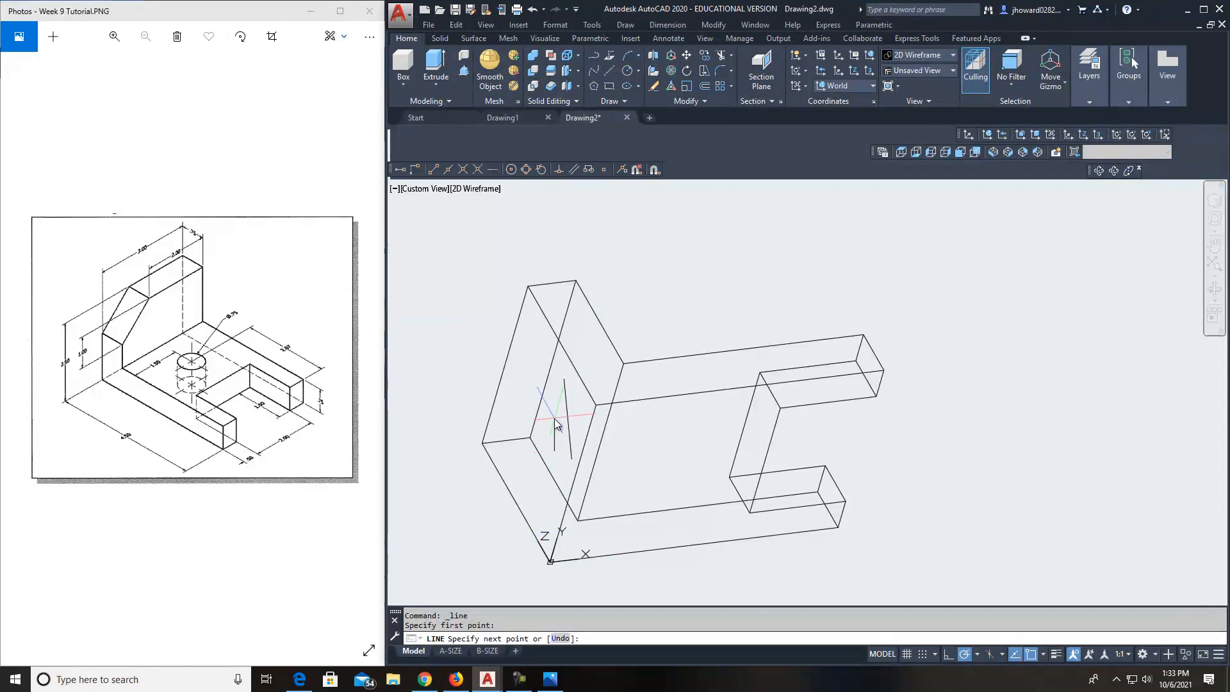
click(553, 389)
key(Escape)
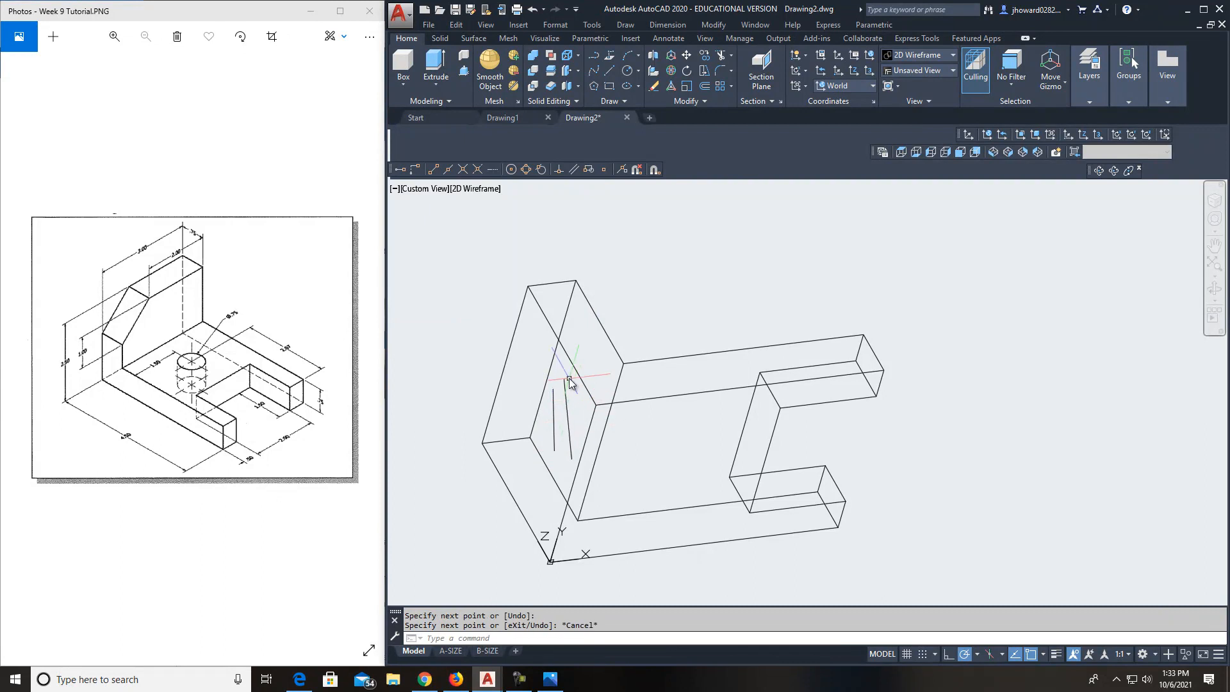
click(1113, 170)
drag(659, 417, 705, 348)
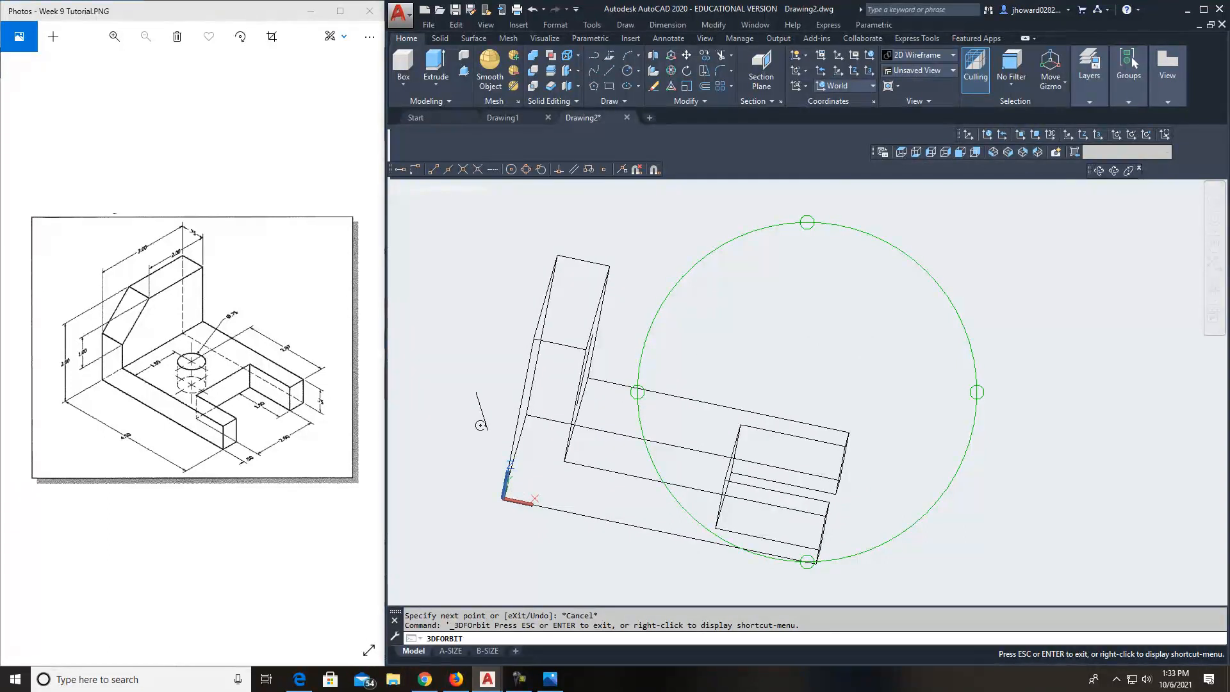
Delete both test lines, the one lying off the model and the one on the wall's inner face.
key(Escape)
click(484, 414)
key(Delete)
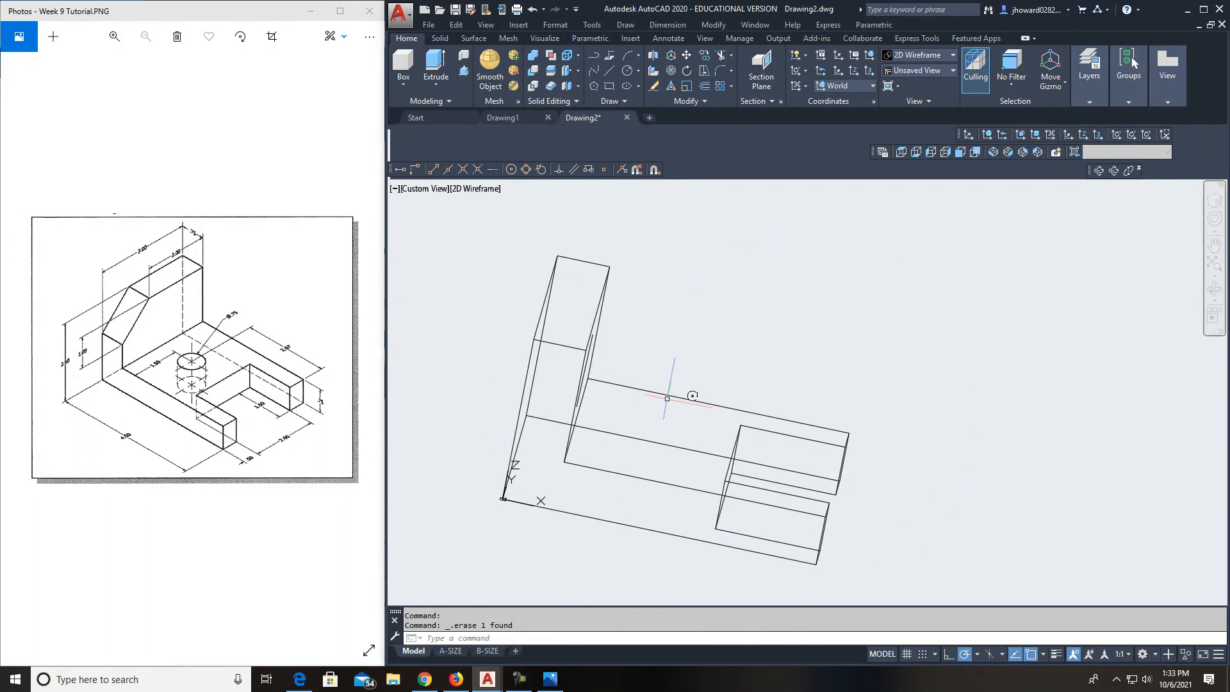
click(1114, 172)
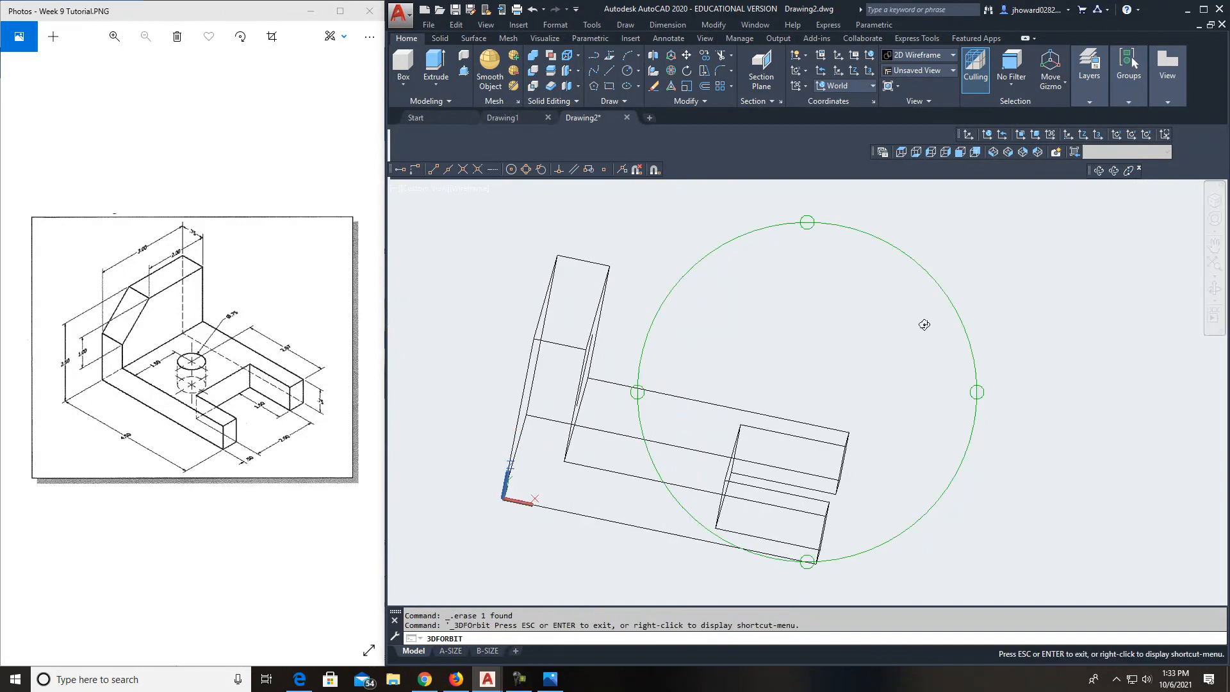
drag(782, 434, 673, 423)
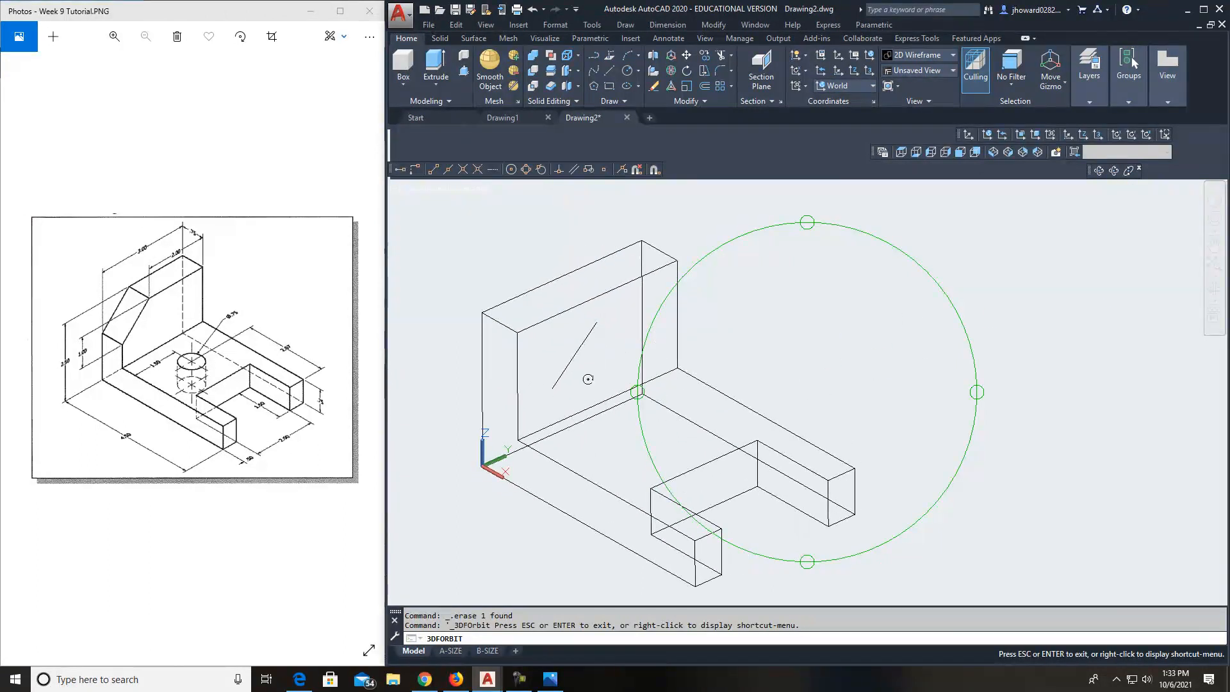
key(Escape)
click(588, 357)
click(575, 346)
key(Delete)
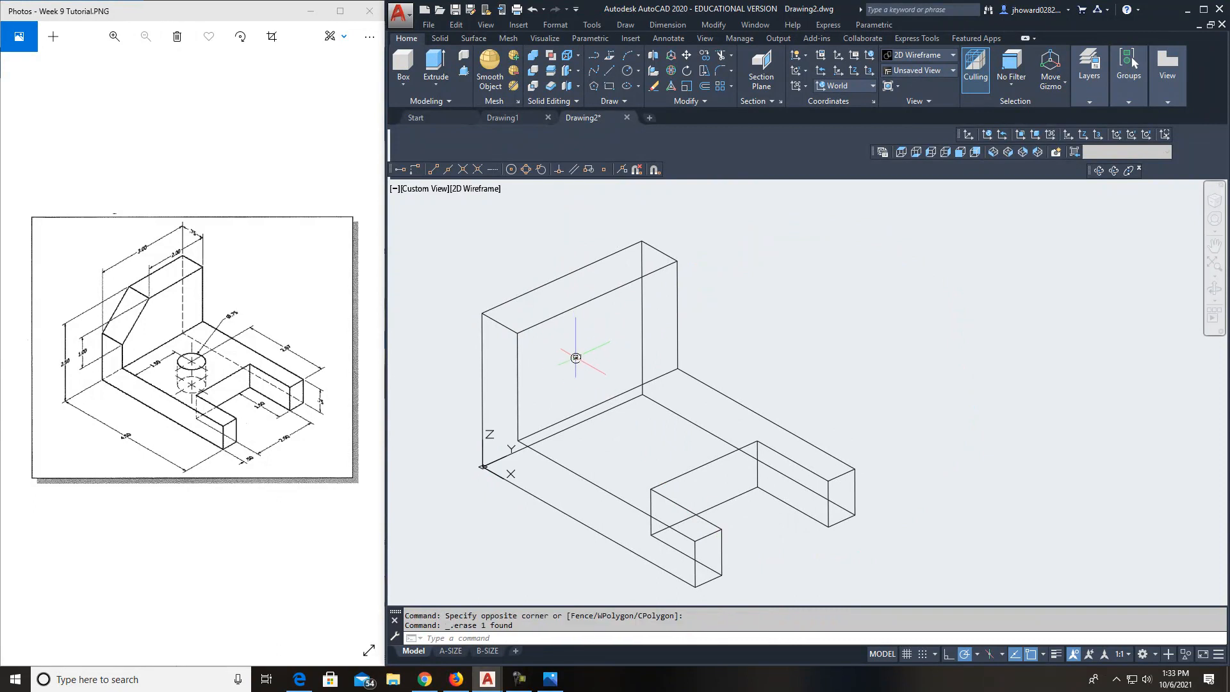
Set a three-point UCS on the wall's inner face, with the origin at its lower front corner, X along the base and Y up the wall.
click(1096, 135)
click(518, 440)
click(677, 369)
click(519, 334)
key(Return)
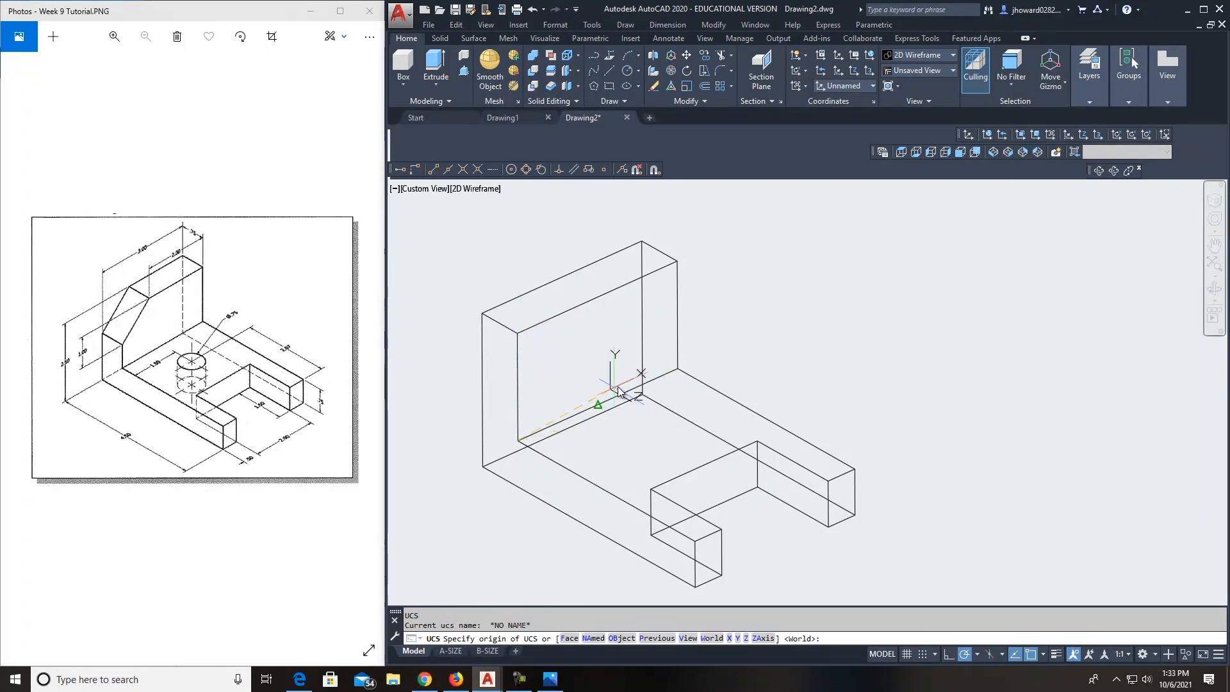
click(518, 440)
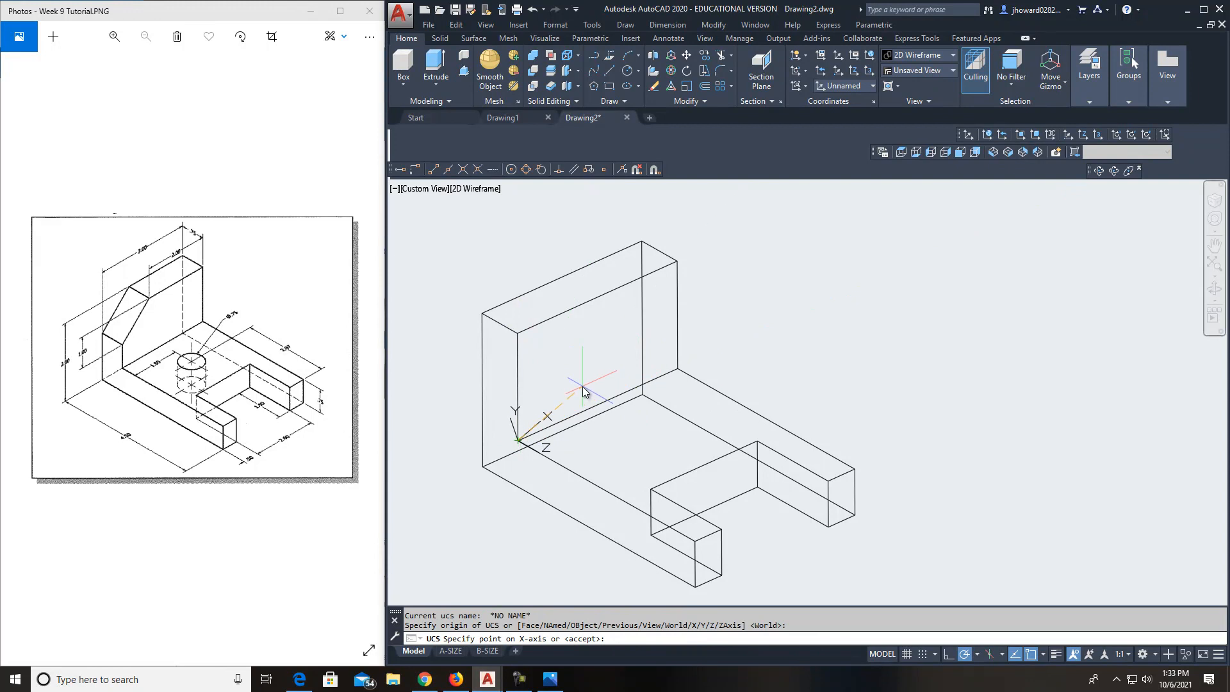
click(1099, 134)
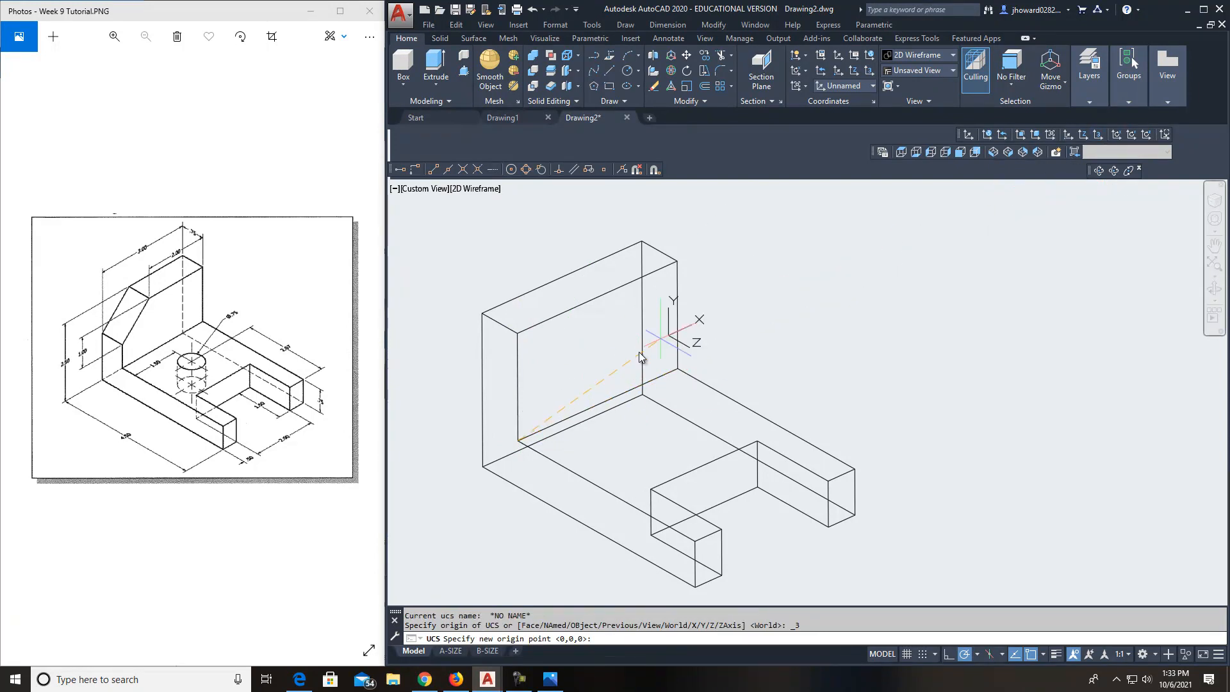
click(517, 440)
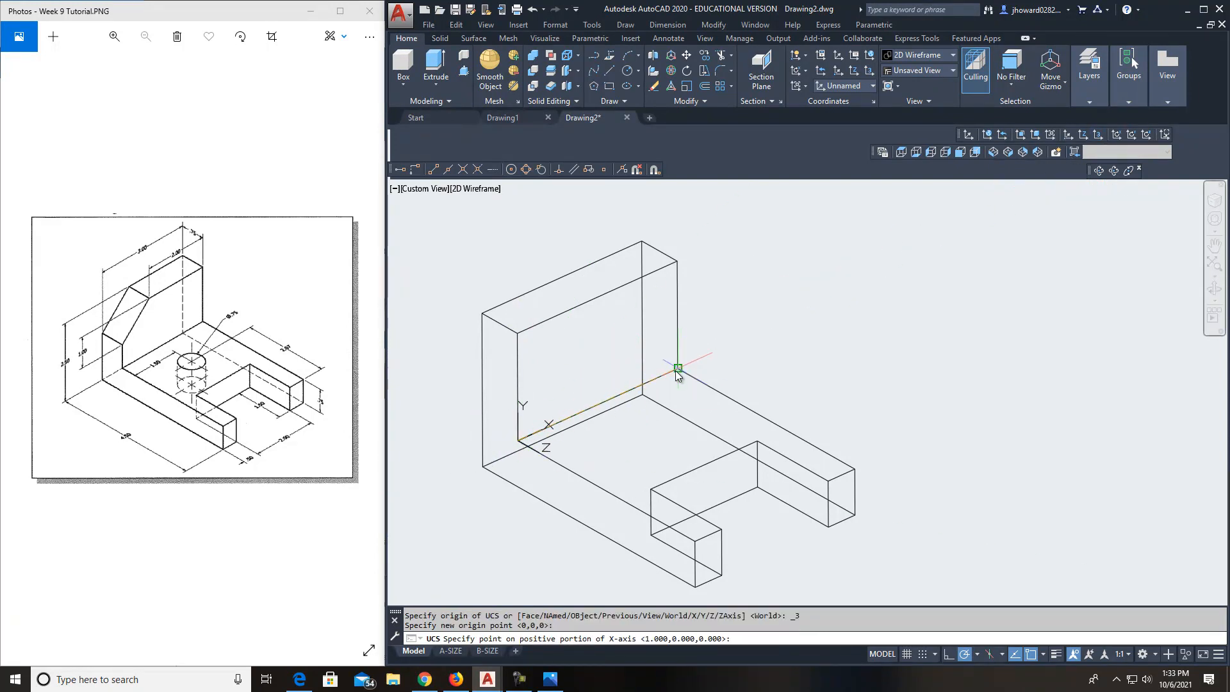
click(677, 368)
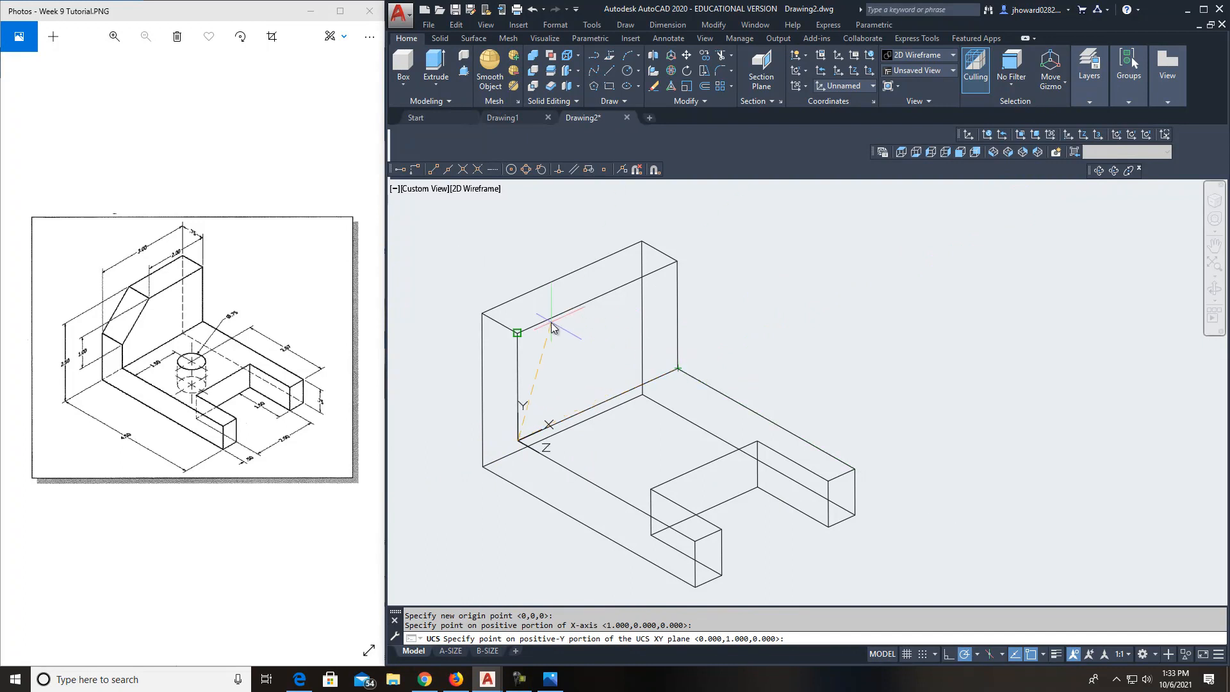
click(517, 334)
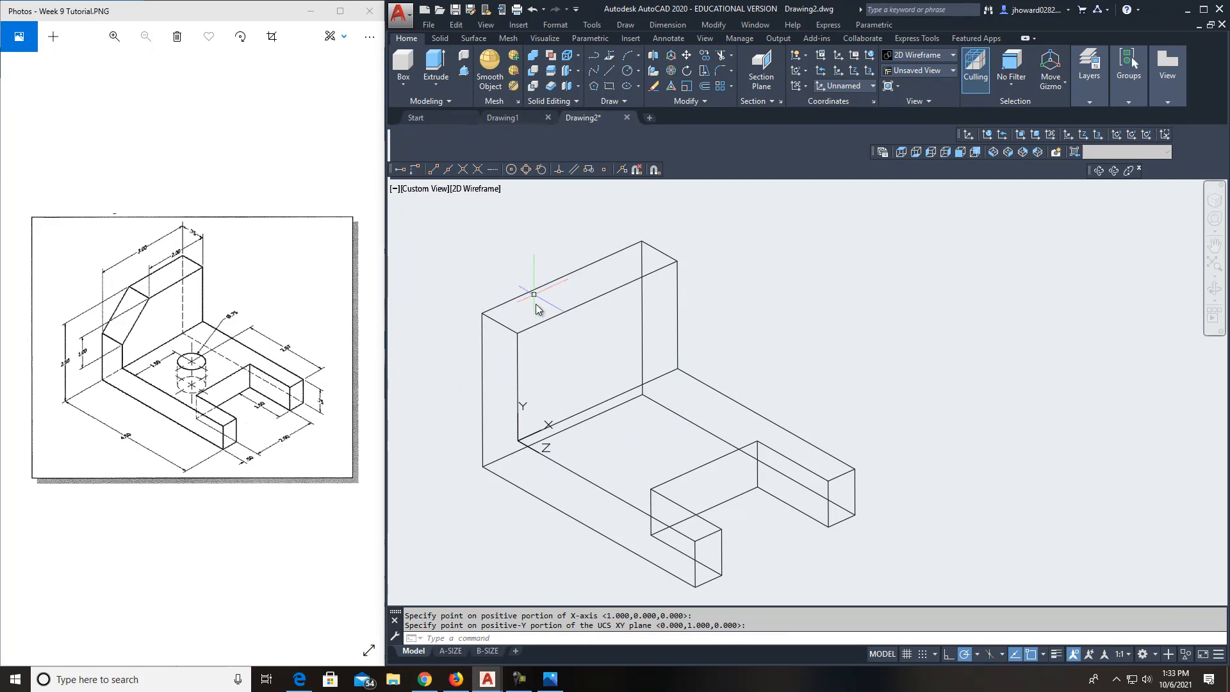
key(Escape)
Try to offset the wall's top edge by 2 units.
click(608, 68)
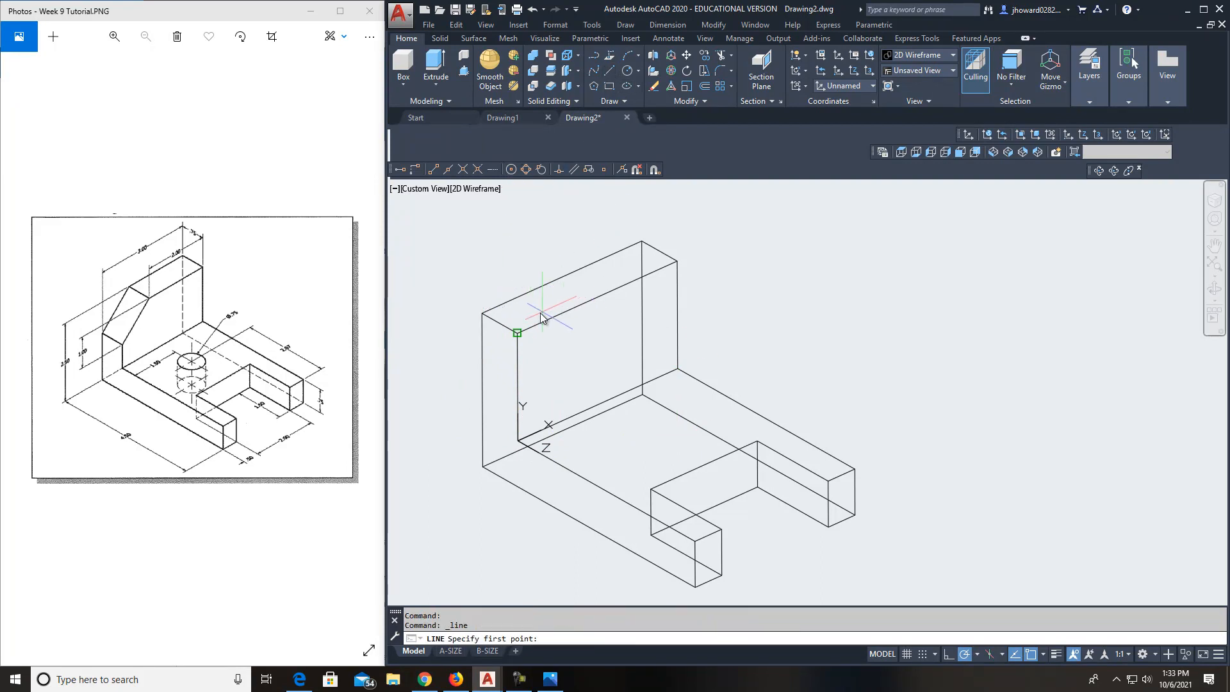
click(705, 87)
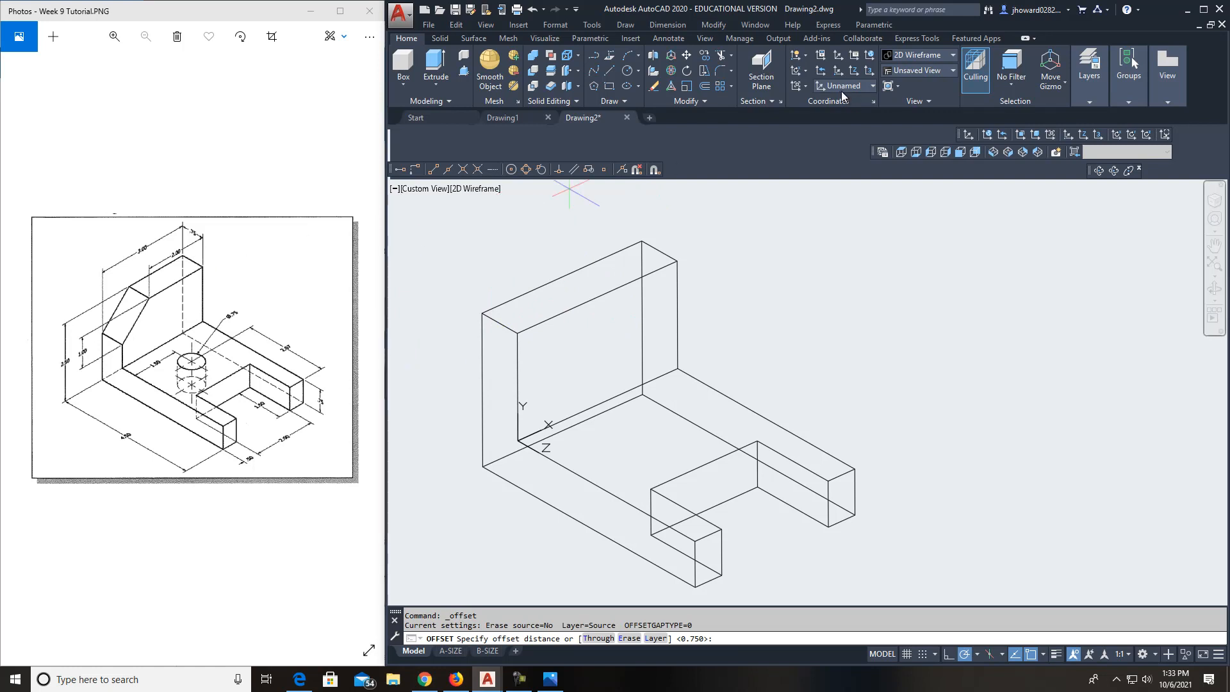
key(Return)
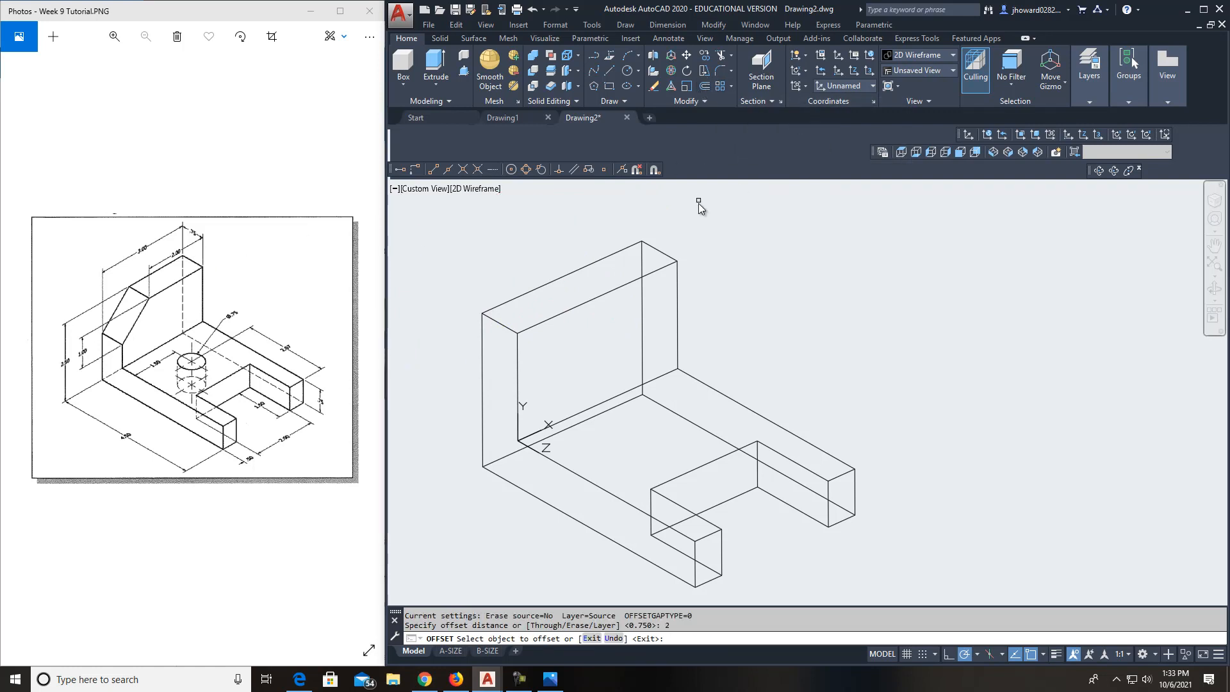
click(564, 268)
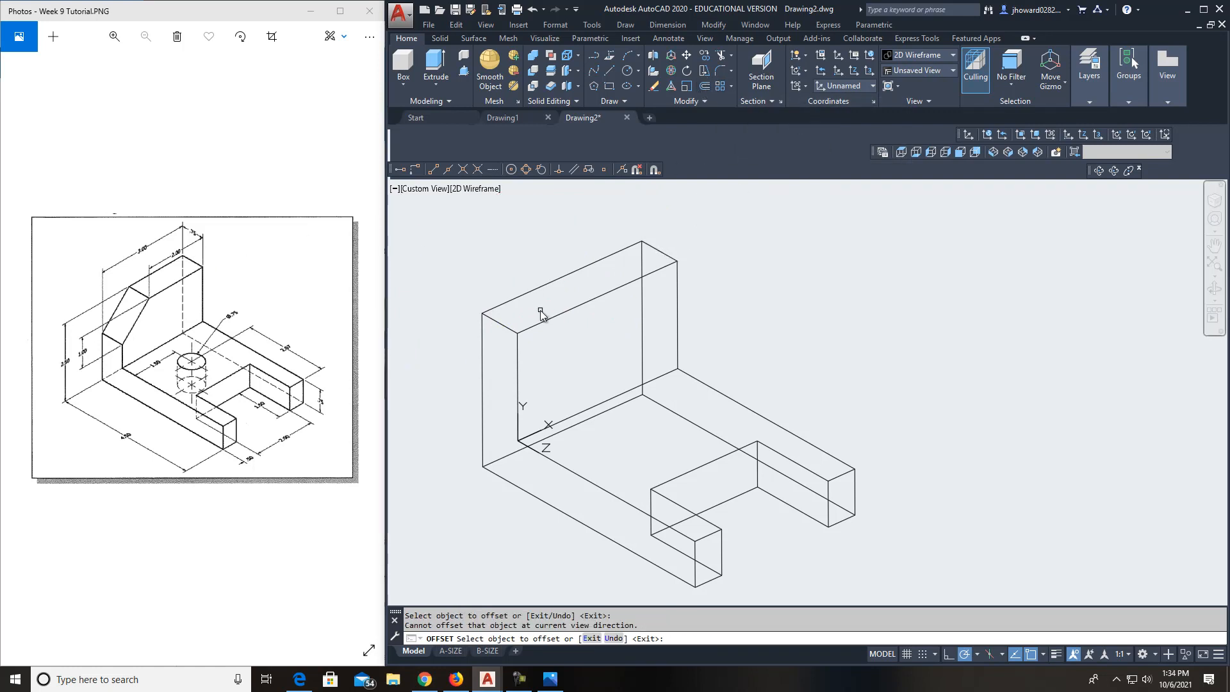
key(Escape)
Draw a line 2 units along the inner top edge from the wall's rear corner, continuing with a short vertical segment down the inner face.
click(611, 70)
click(518, 332)
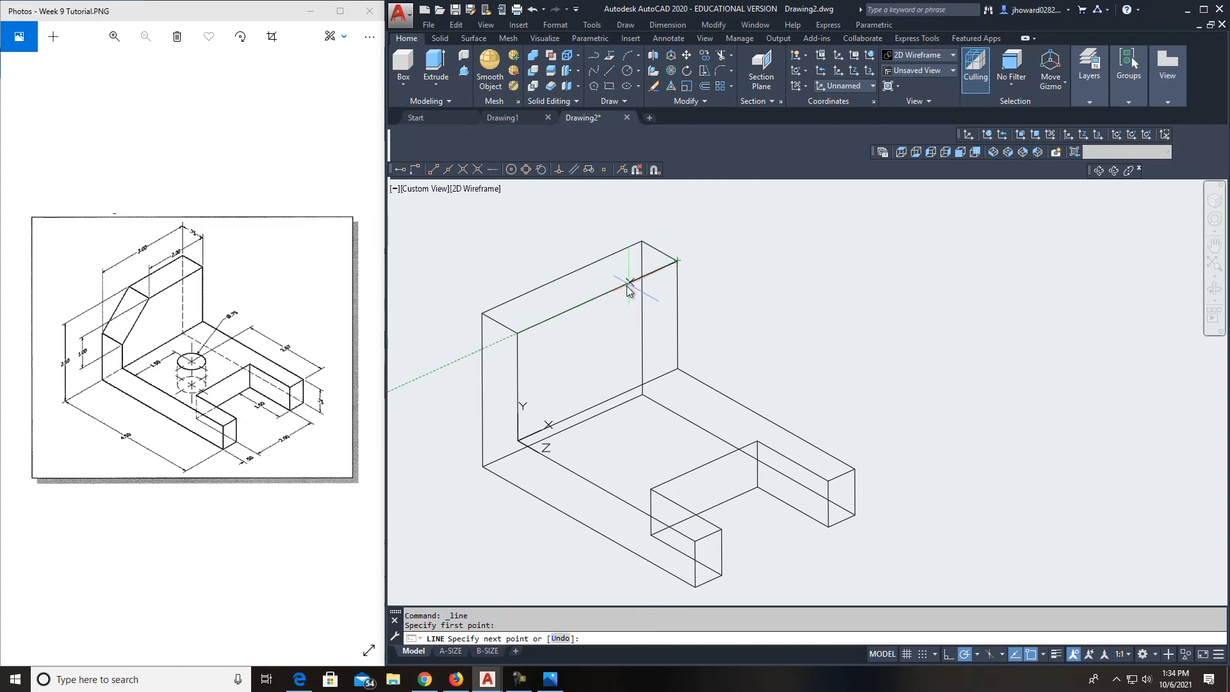
text(2)
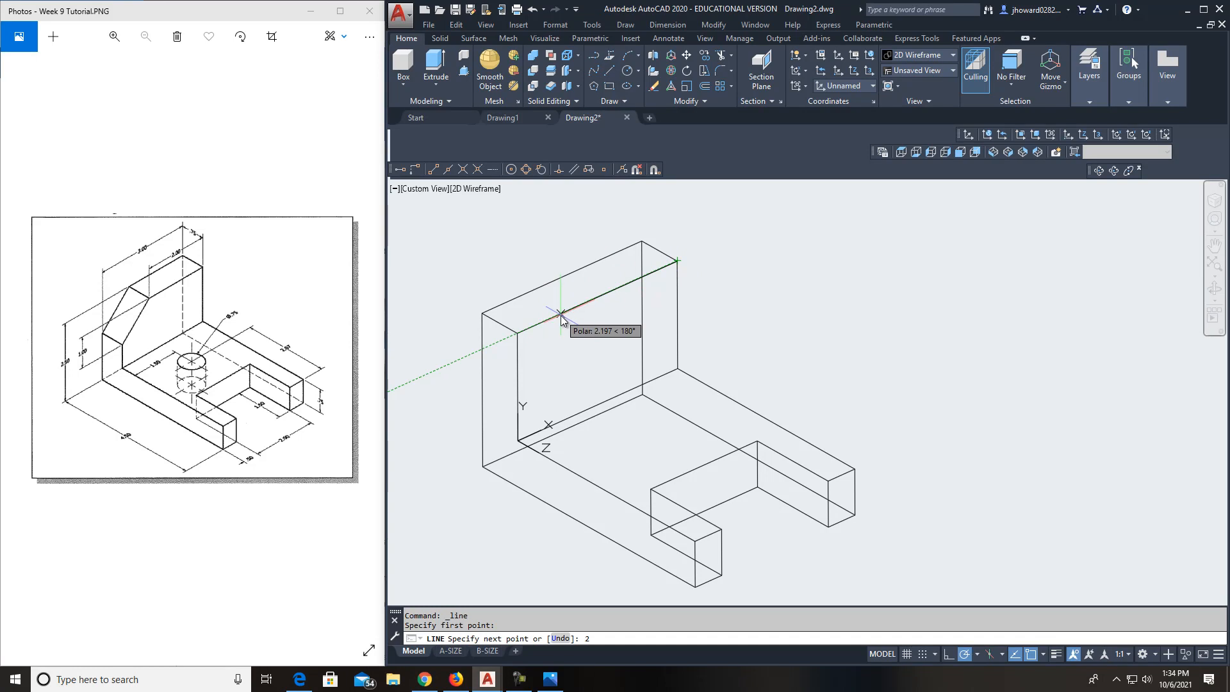
key(Return)
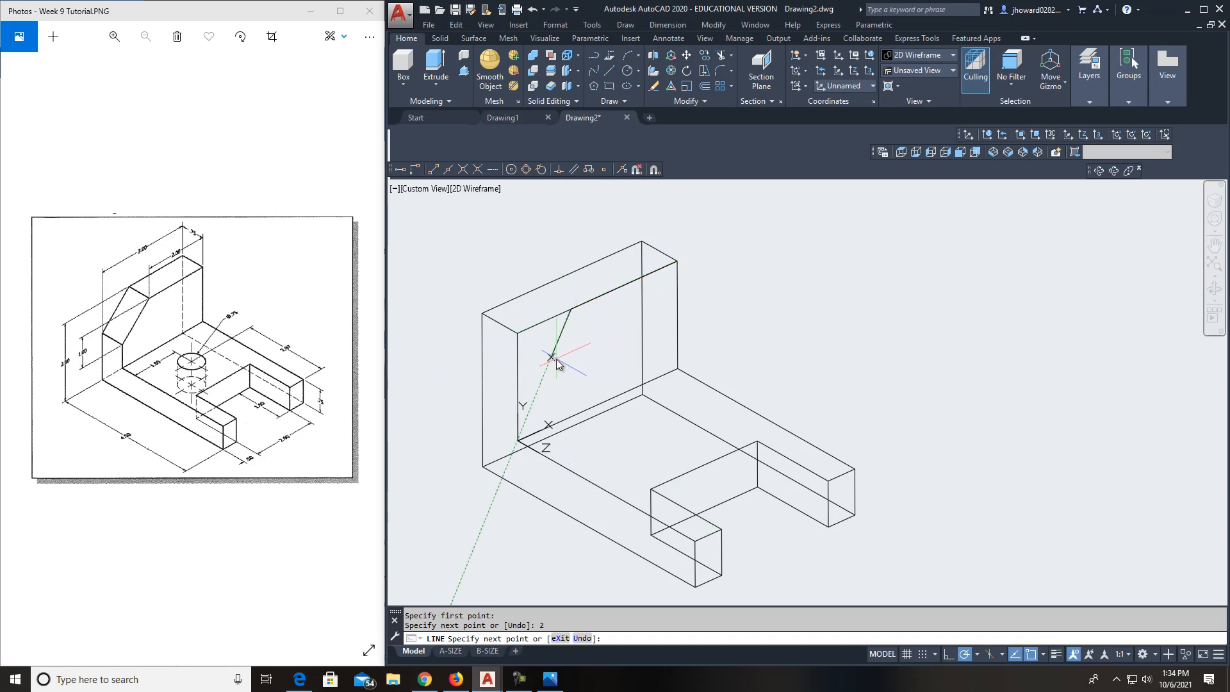
click(571, 358)
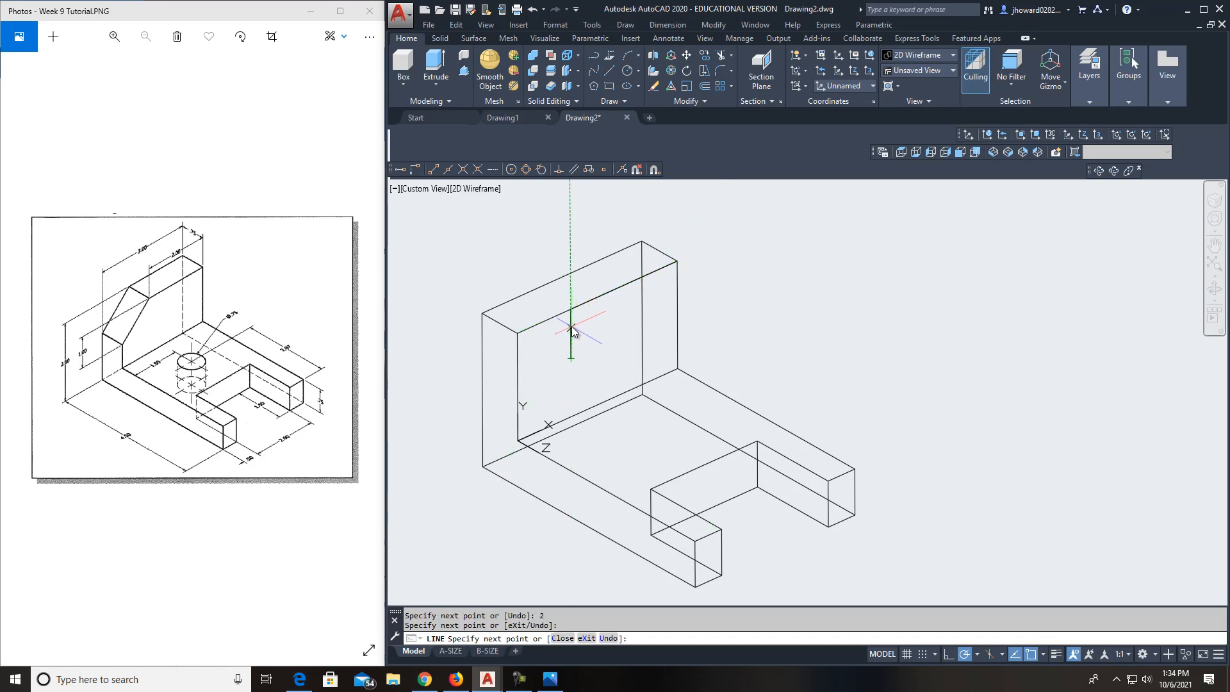
key(Escape)
Draw from the inner front top corner 1 unit down, diagonally up to the 2-unit point on the top edge, and across to the outer top edge.
click(611, 71)
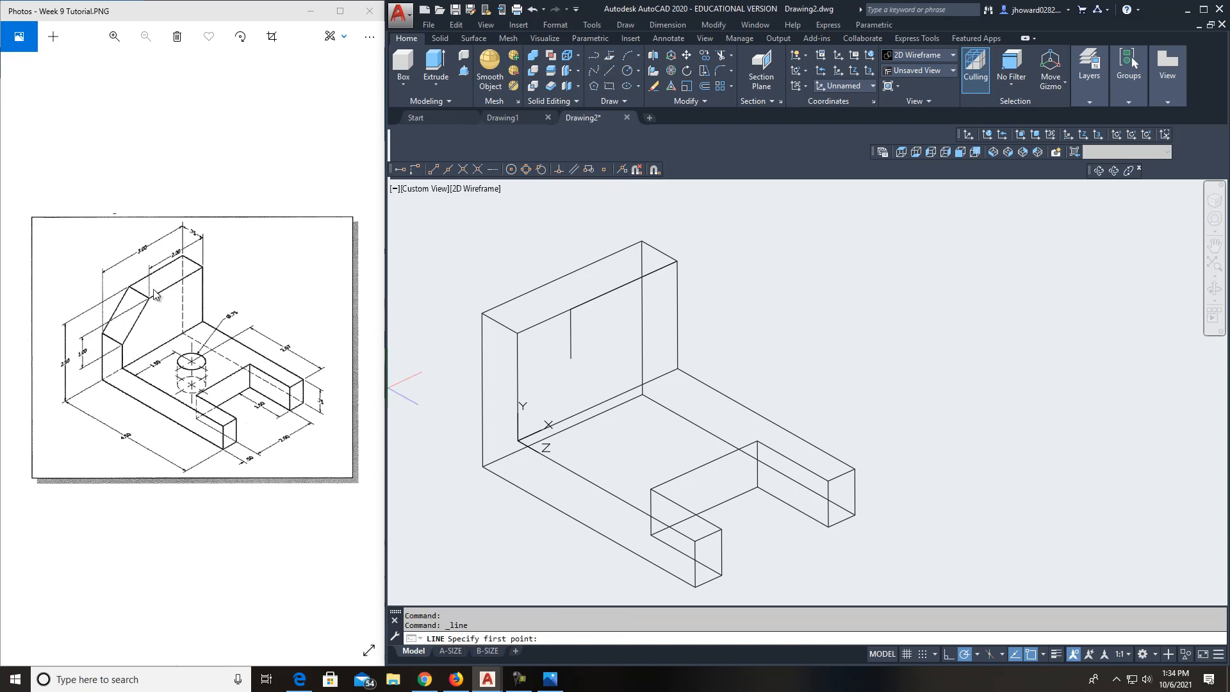
click(517, 333)
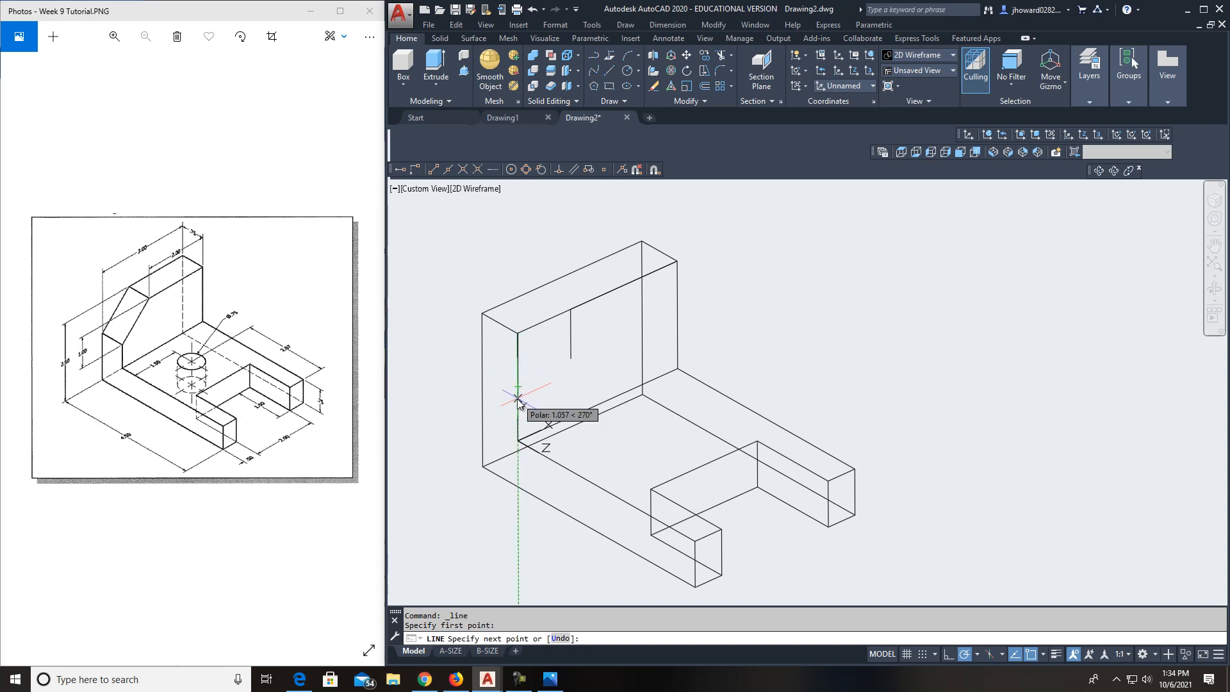
text(1)
key(Return)
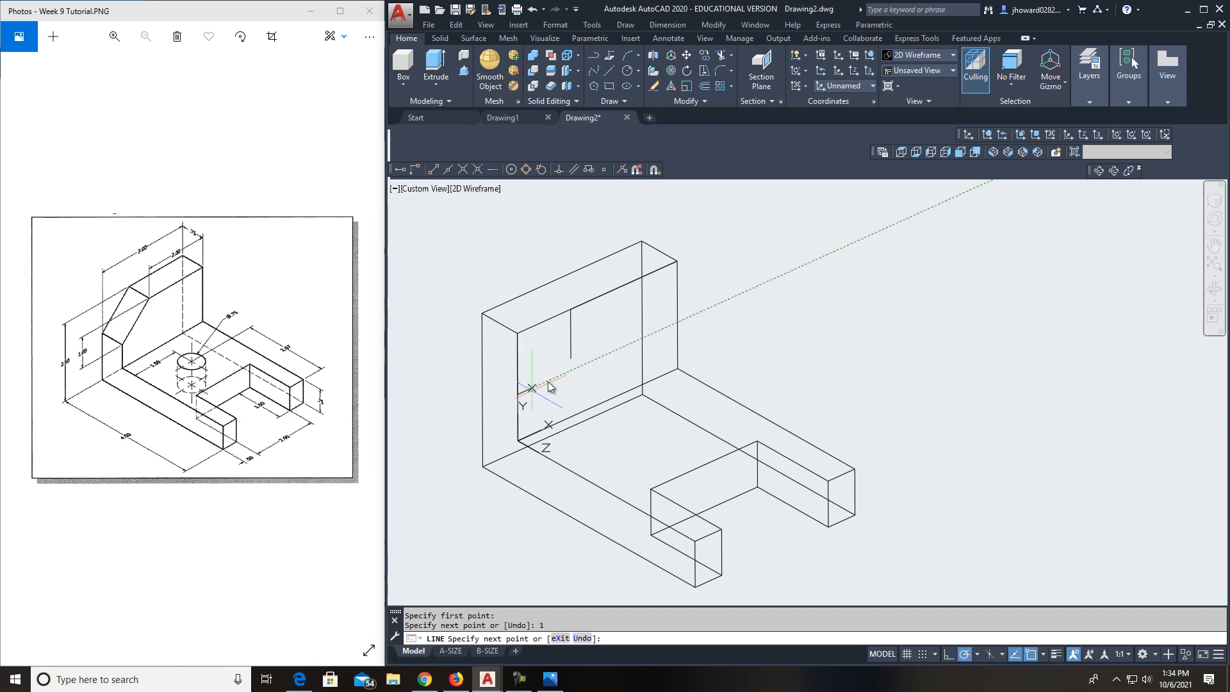
click(570, 309)
click(535, 288)
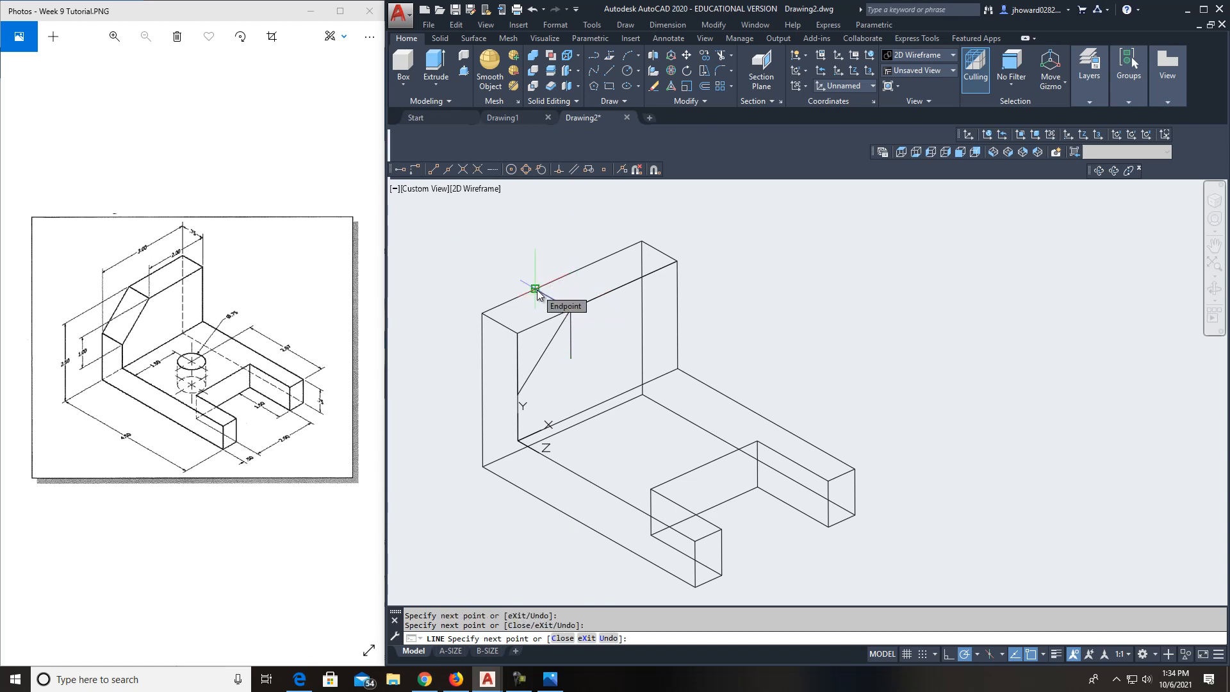
key(Return)
Draw a line from the cut's lower inner corner perpendicular to the wall's outer front vertical edge, then diagonally up to the cut's outer top corner.
key(Return)
click(518, 393)
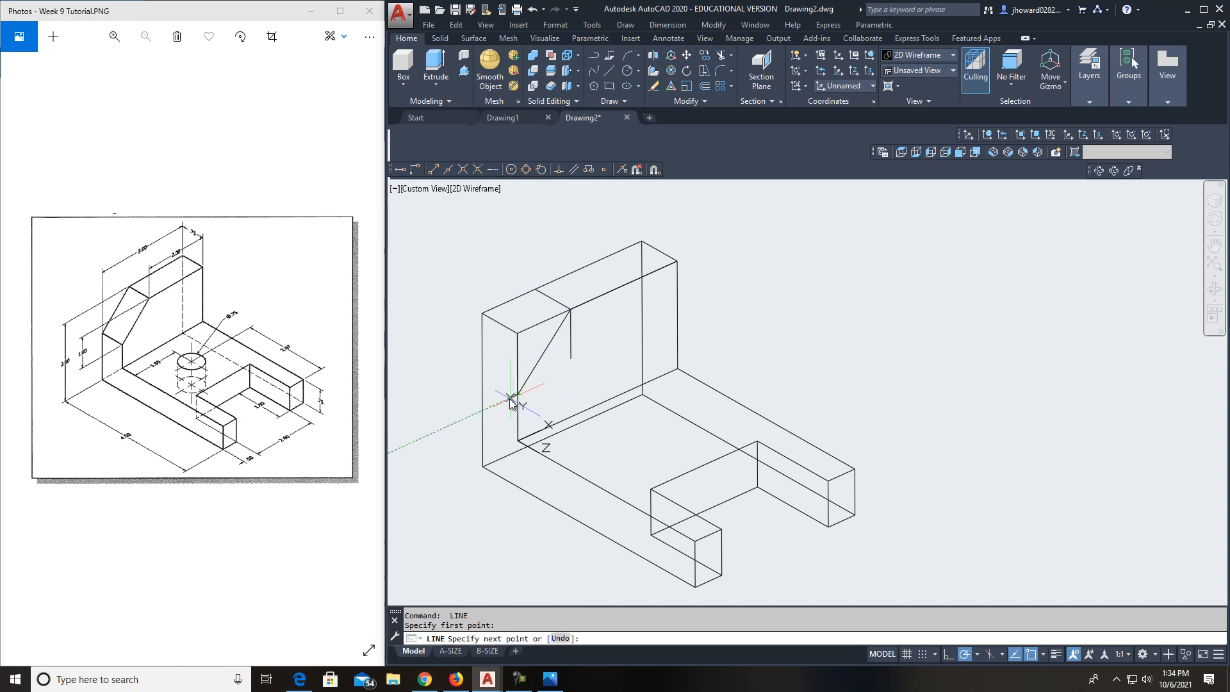
shift+right_click(481, 377)
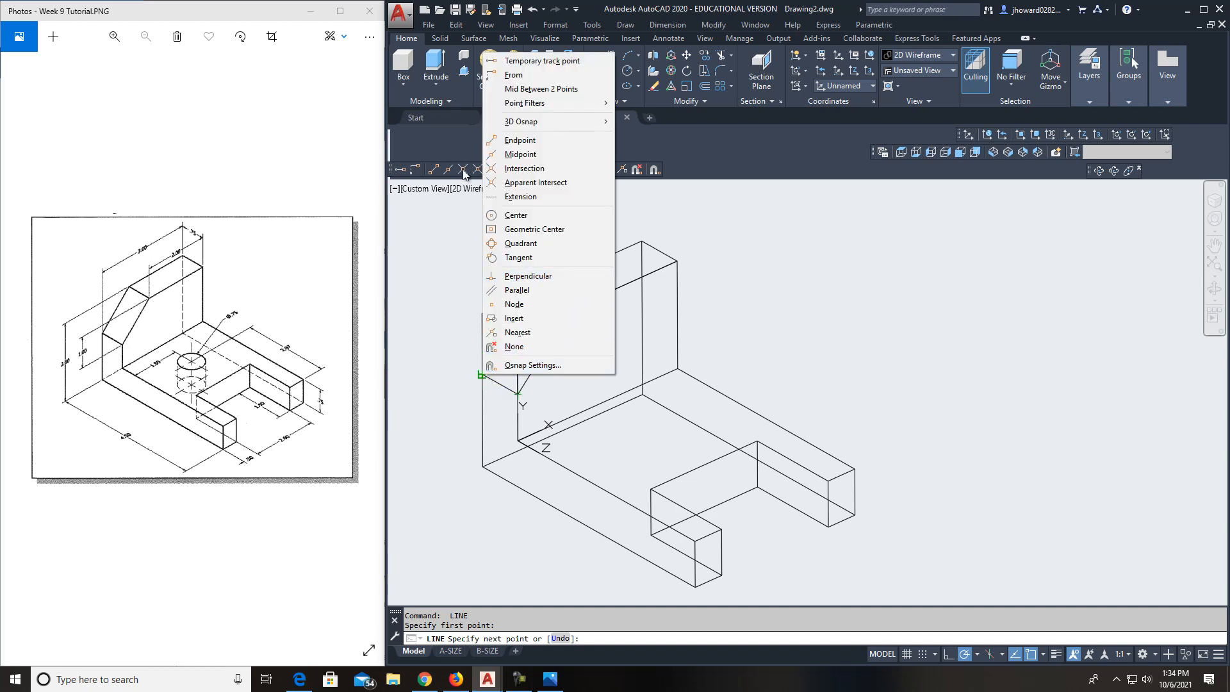
click(526, 276)
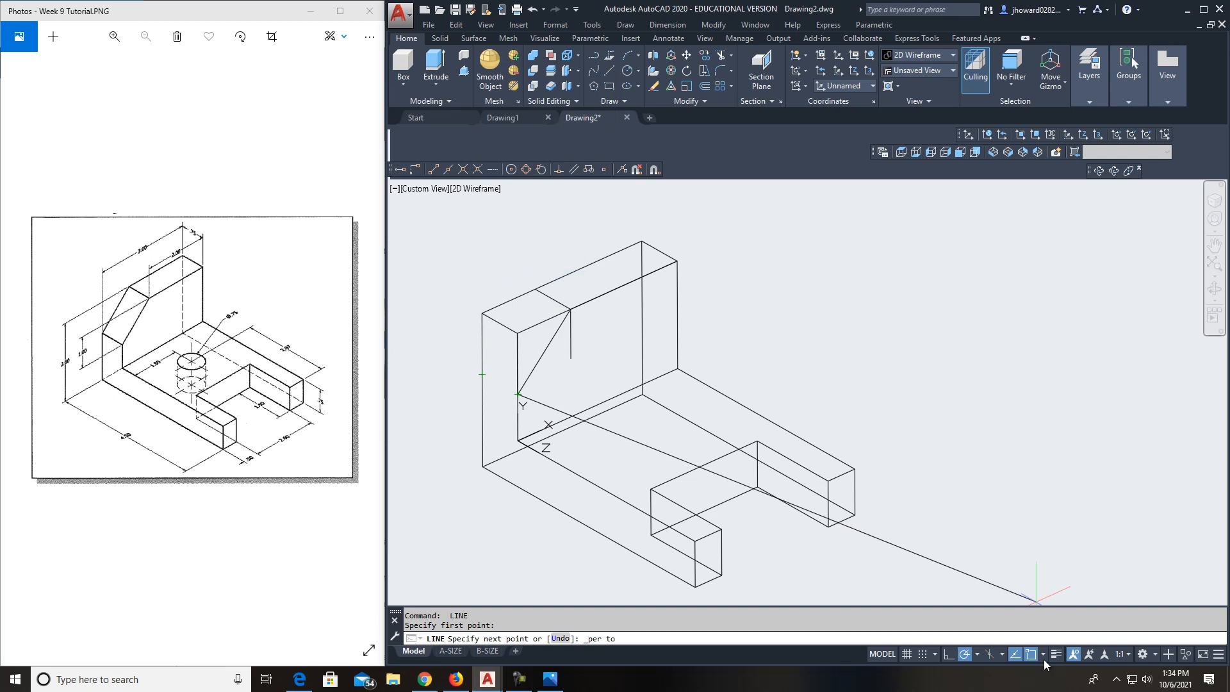
click(520, 397)
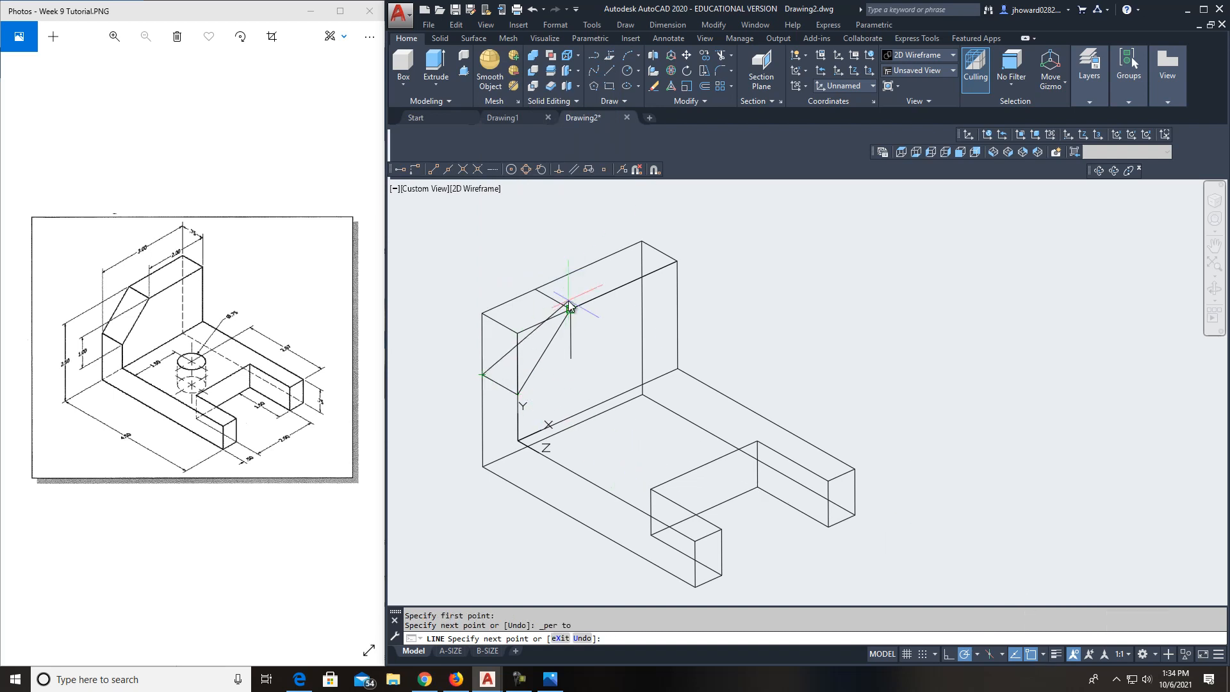
click(536, 291)
key(Escape)
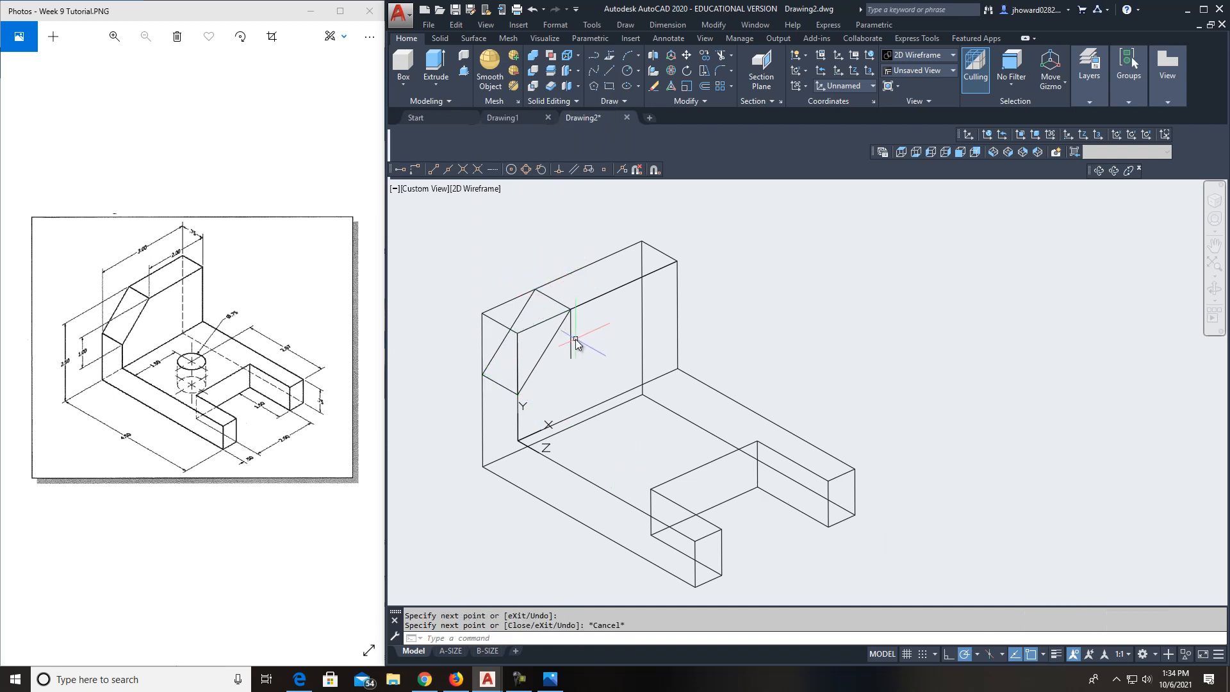
Erase the leftover short vertical segment on the inner face, and trim and erase the wall's corner edges beyond the angled cut.
drag(573, 339, 568, 341)
key(Delete)
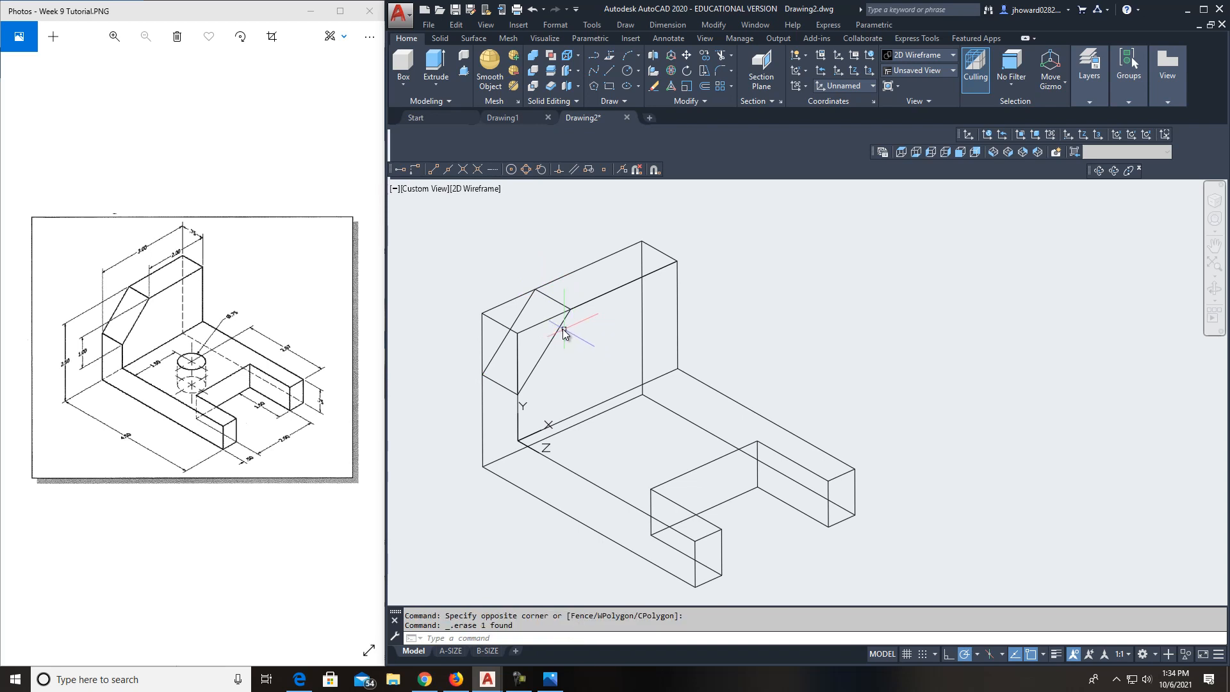
click(720, 57)
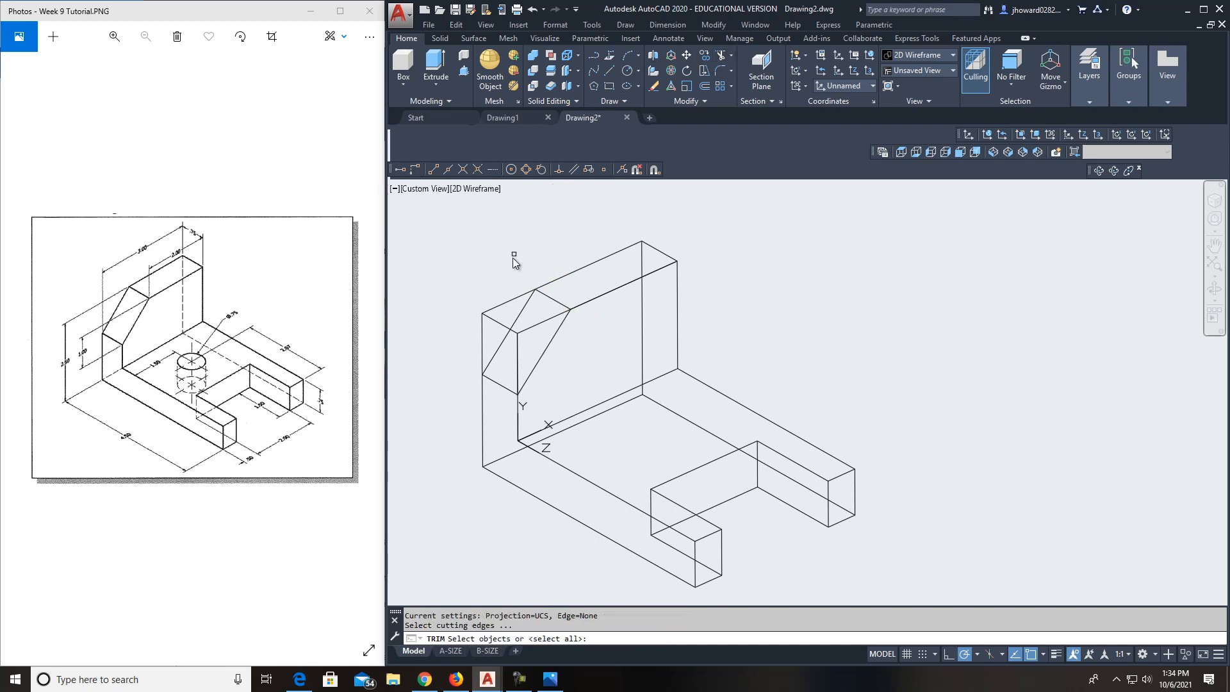
key(Return)
click(510, 301)
click(541, 321)
click(516, 367)
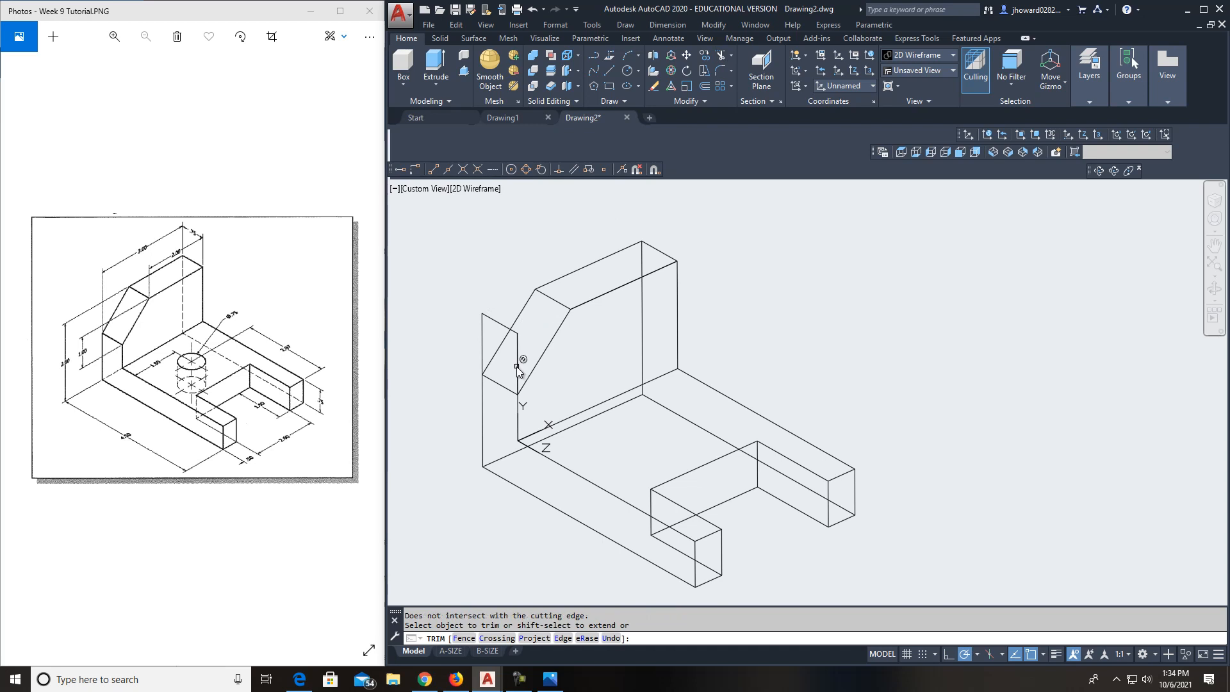
click(483, 346)
click(500, 322)
key(Escape)
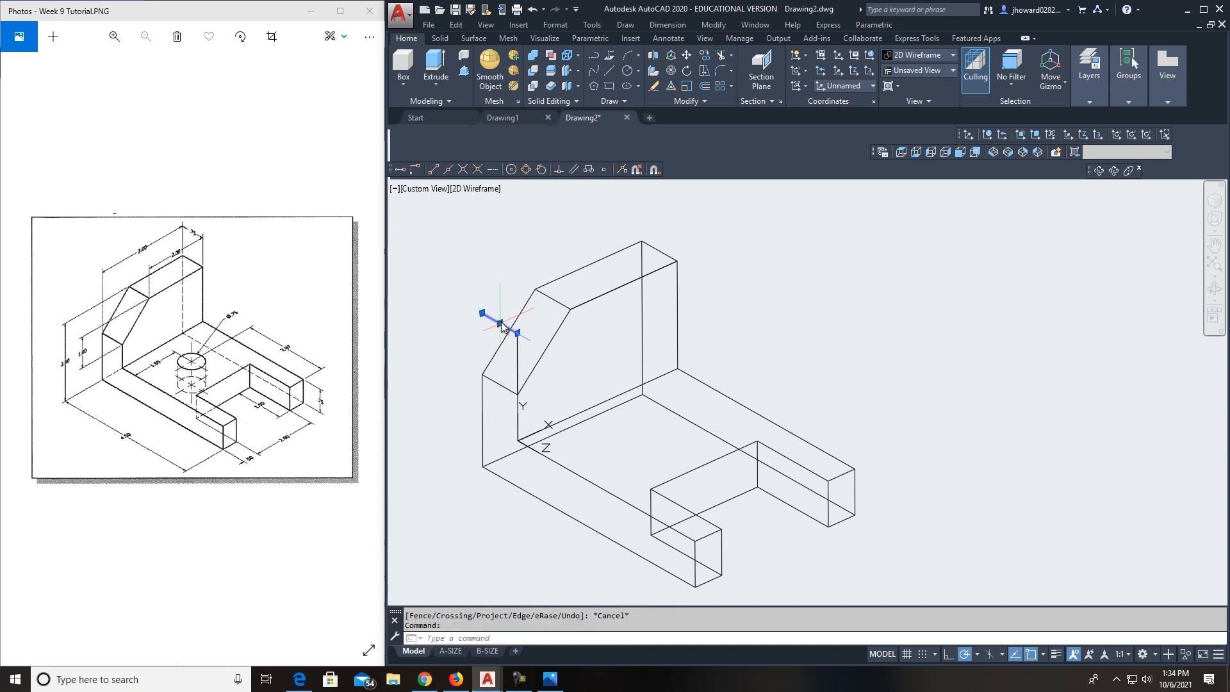
key(Delete)
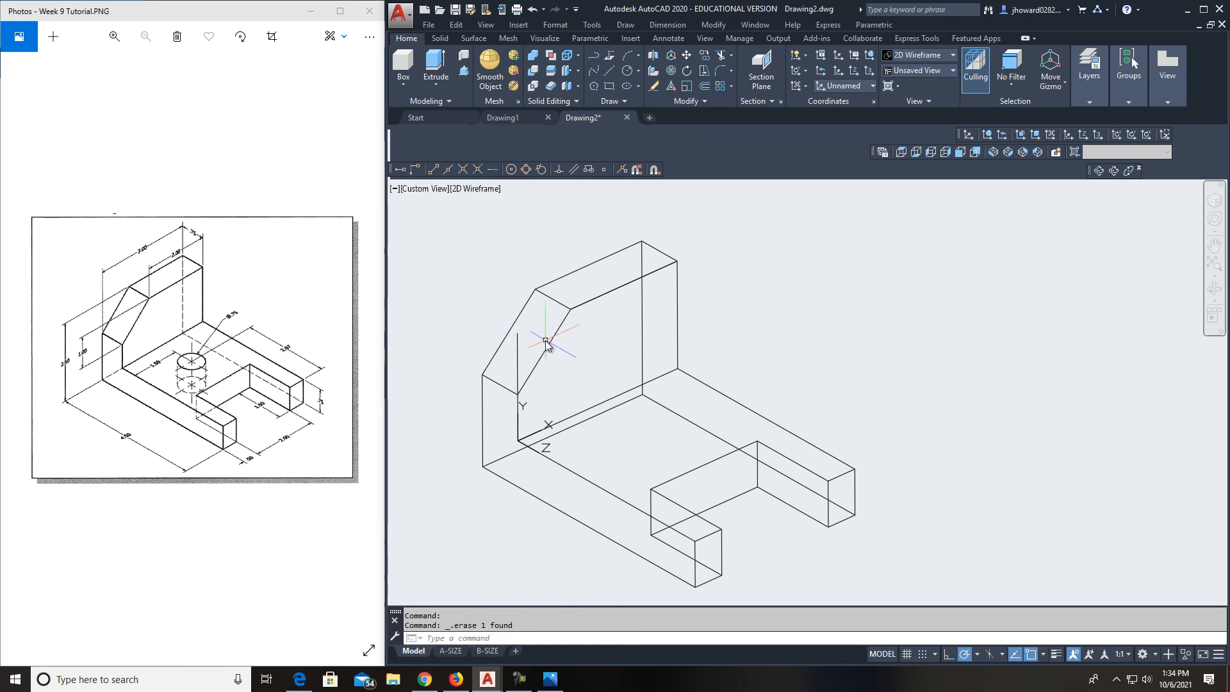
Shorten the wall's inner front vertical edge by stretching its upper end down to the lower corner of the angled cut.
click(517, 349)
click(517, 333)
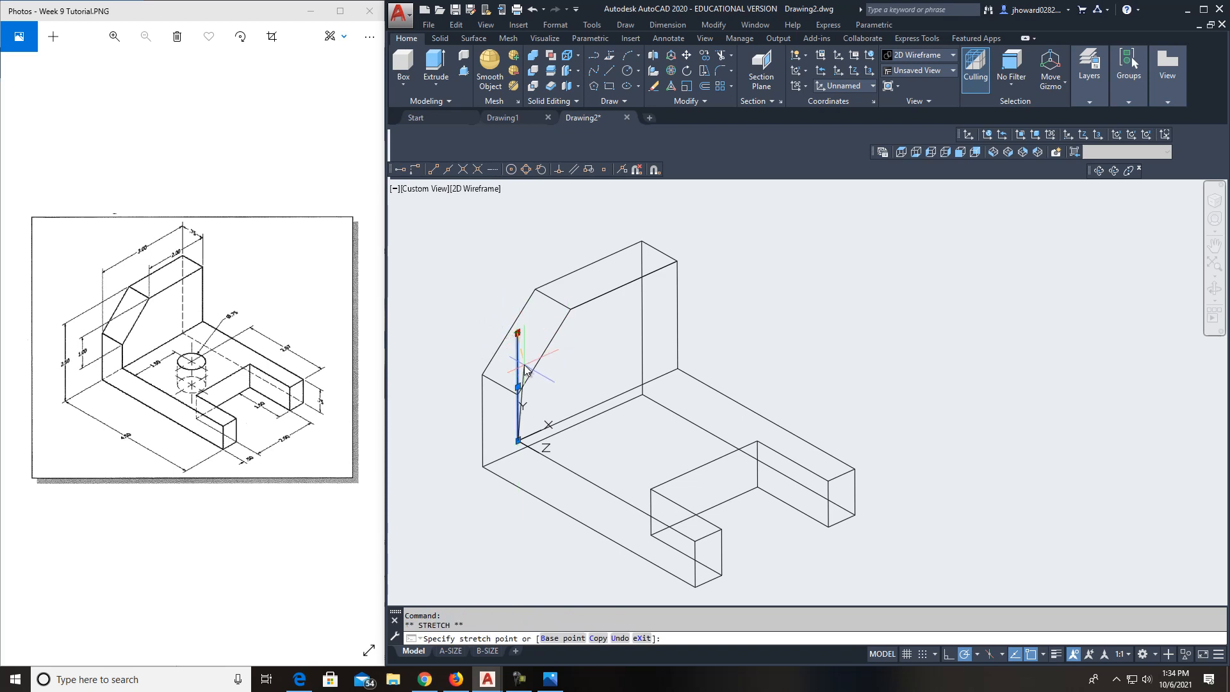
key(Escape)
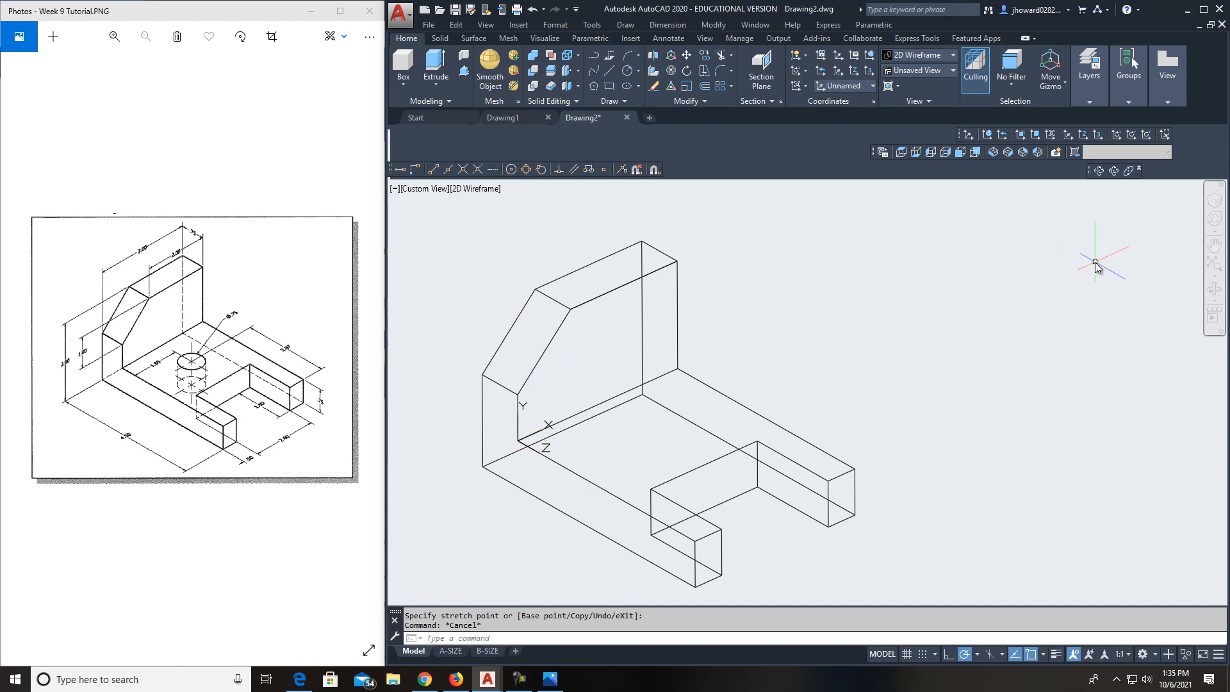
Set a three-point UCS on the base's top face, with the origin at the front arm's outer end corner, X across its end and Y toward the wall.
click(1115, 171)
drag(780, 408, 625, 444)
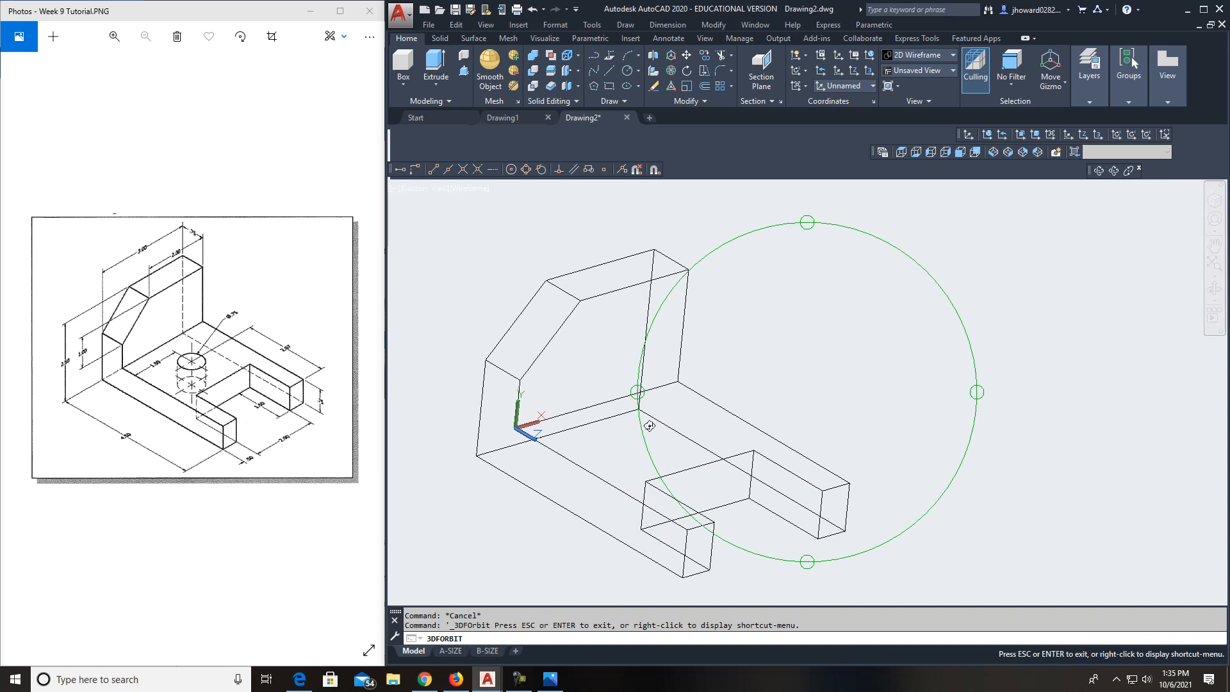
key(Escape)
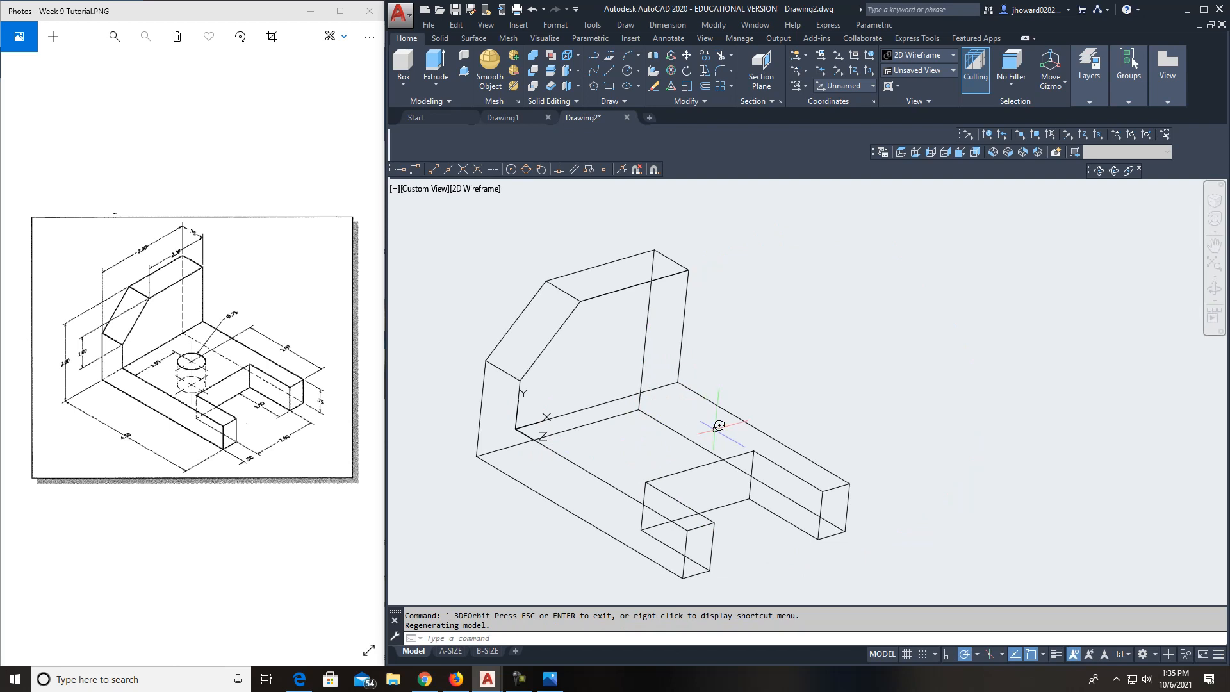
click(1097, 133)
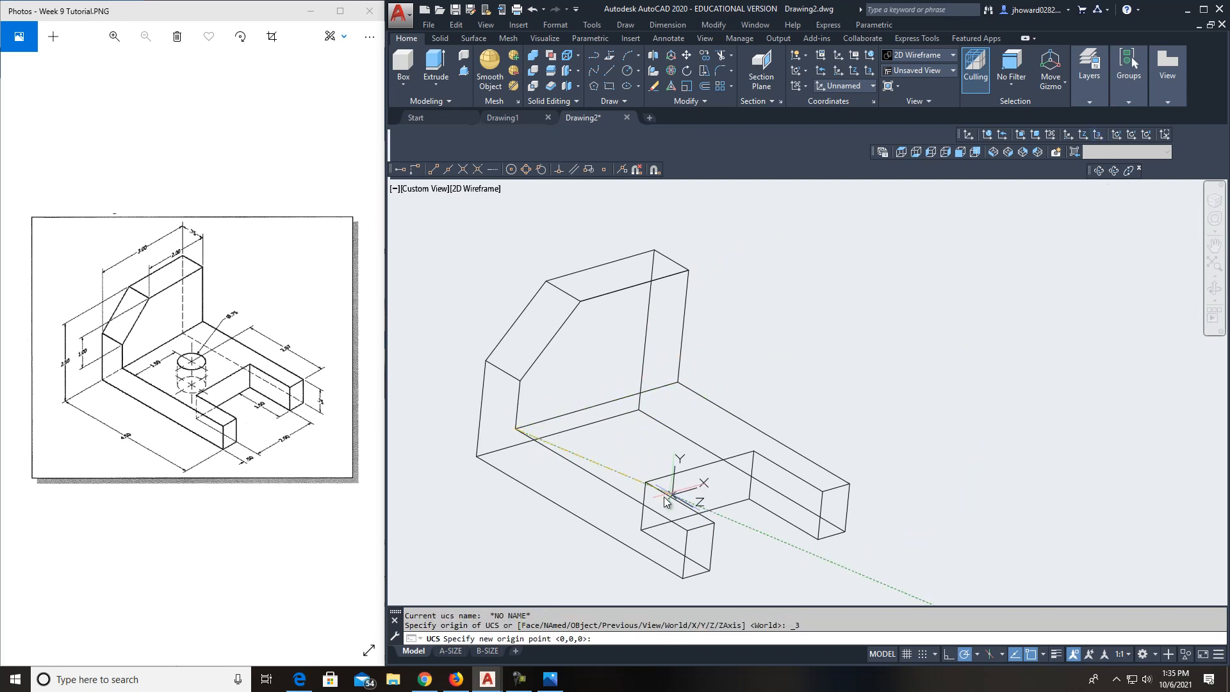
click(689, 529)
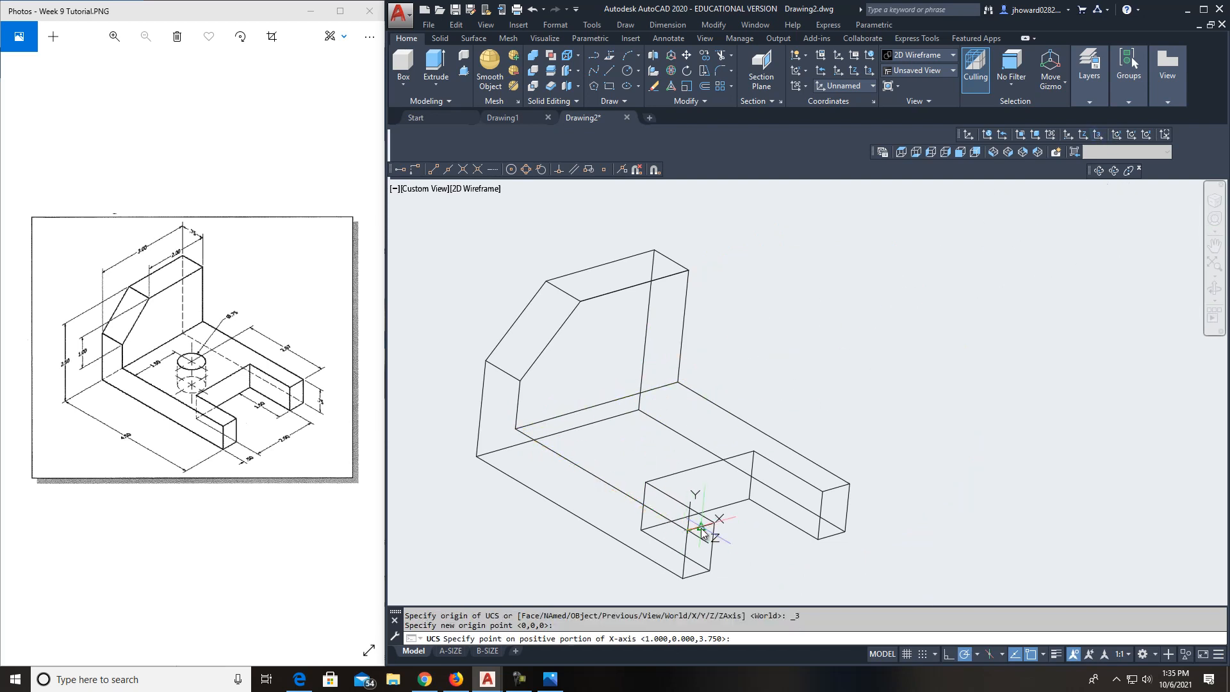
click(712, 522)
click(519, 425)
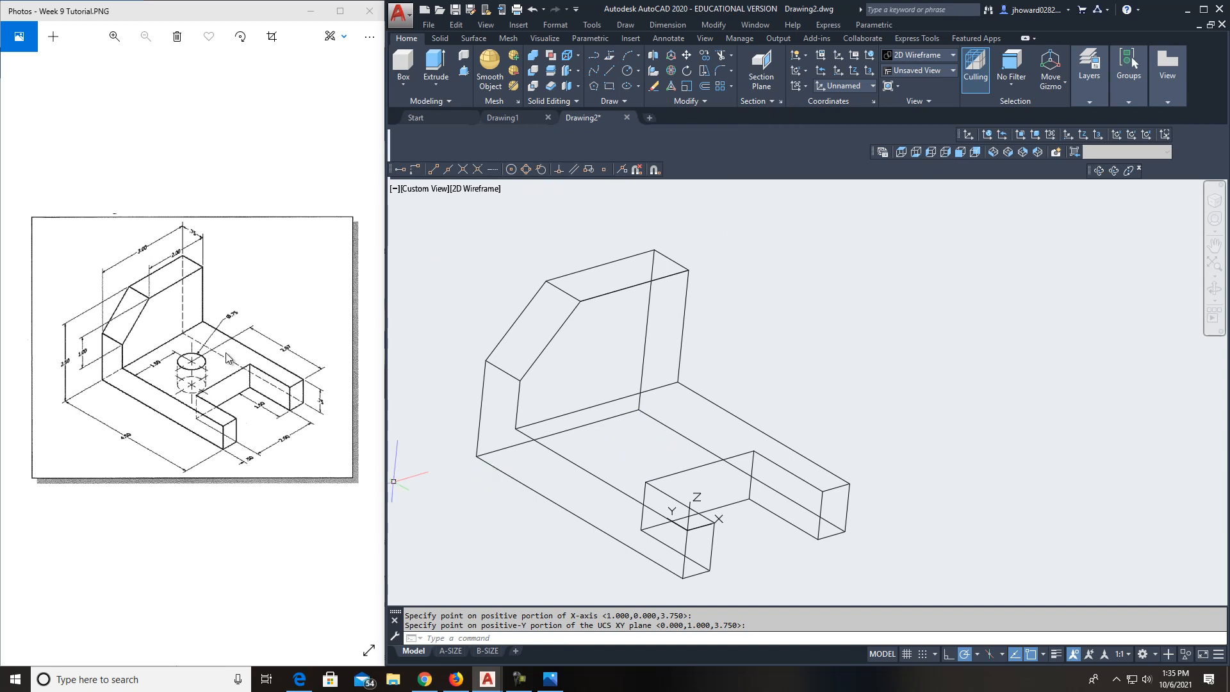
Offset the front long edge of the base's top face 1.5 units inward as a construction line for the hole centre.
click(704, 87)
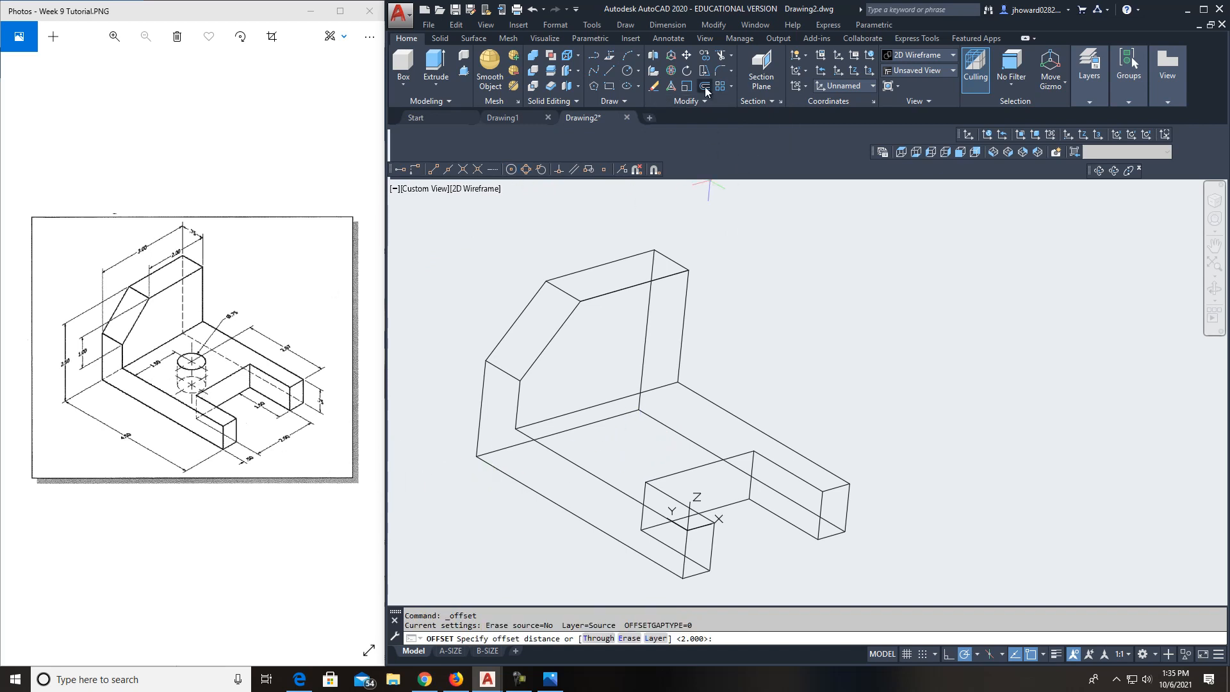
text(1.5)
key(Return)
click(571, 462)
click(625, 447)
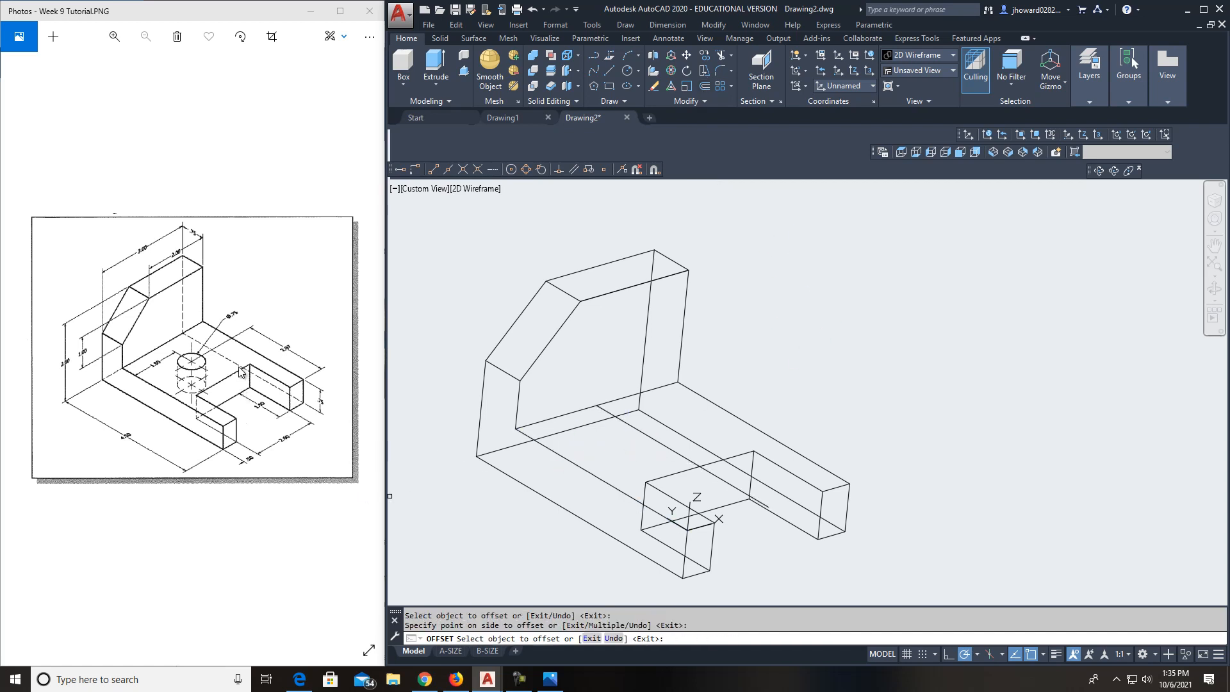
scroll(289, 357, up, 5)
scroll(294, 352, down, 6)
click(609, 87)
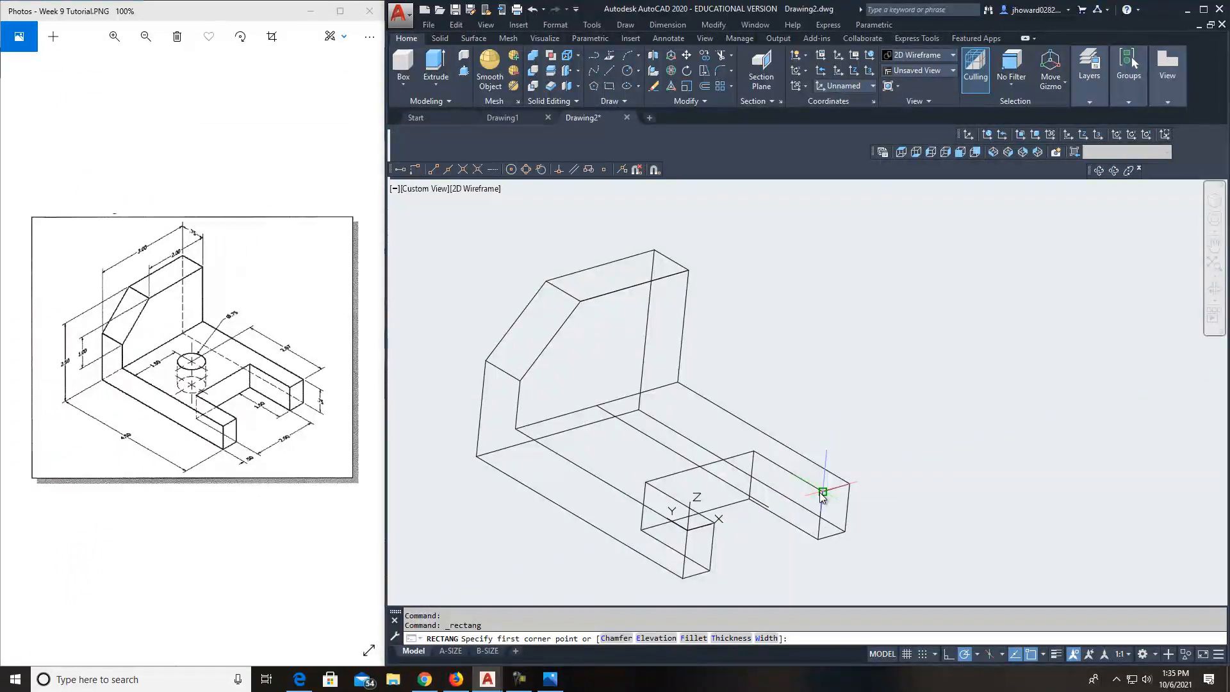
text(2.67)
key(Return)
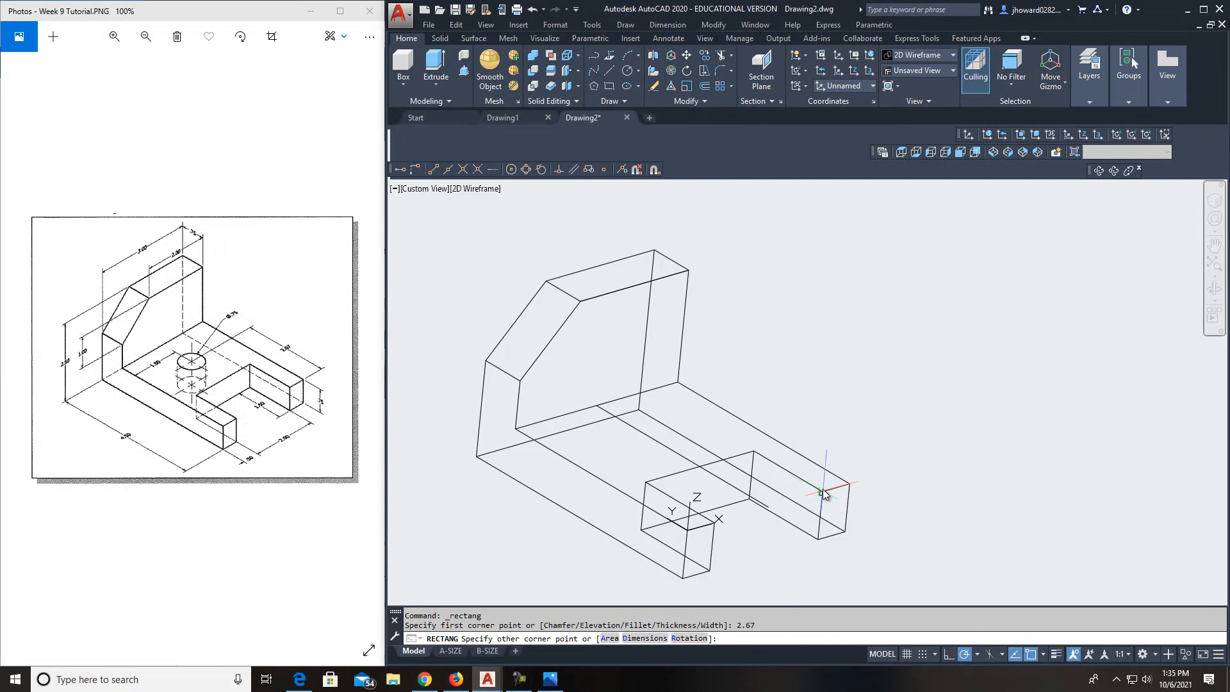
key(Escape)
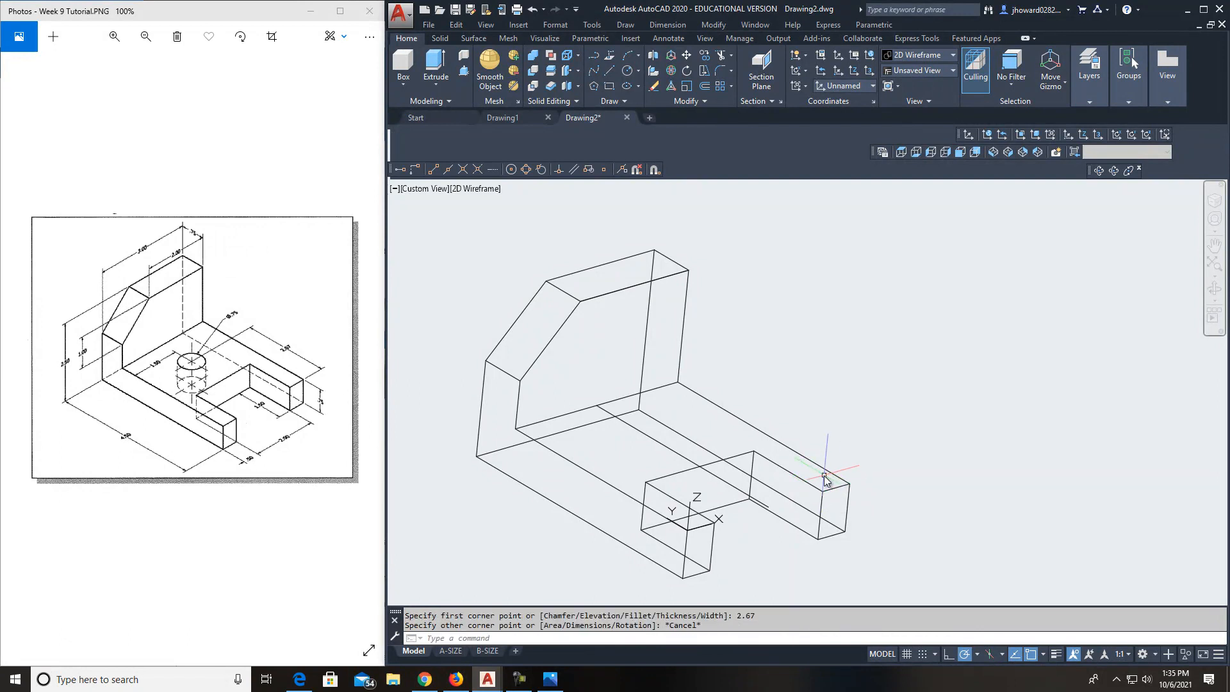
Offset the rear arm's top end edge 2.67 units toward the upright wall.
click(705, 87)
text(2.67)
key(Return)
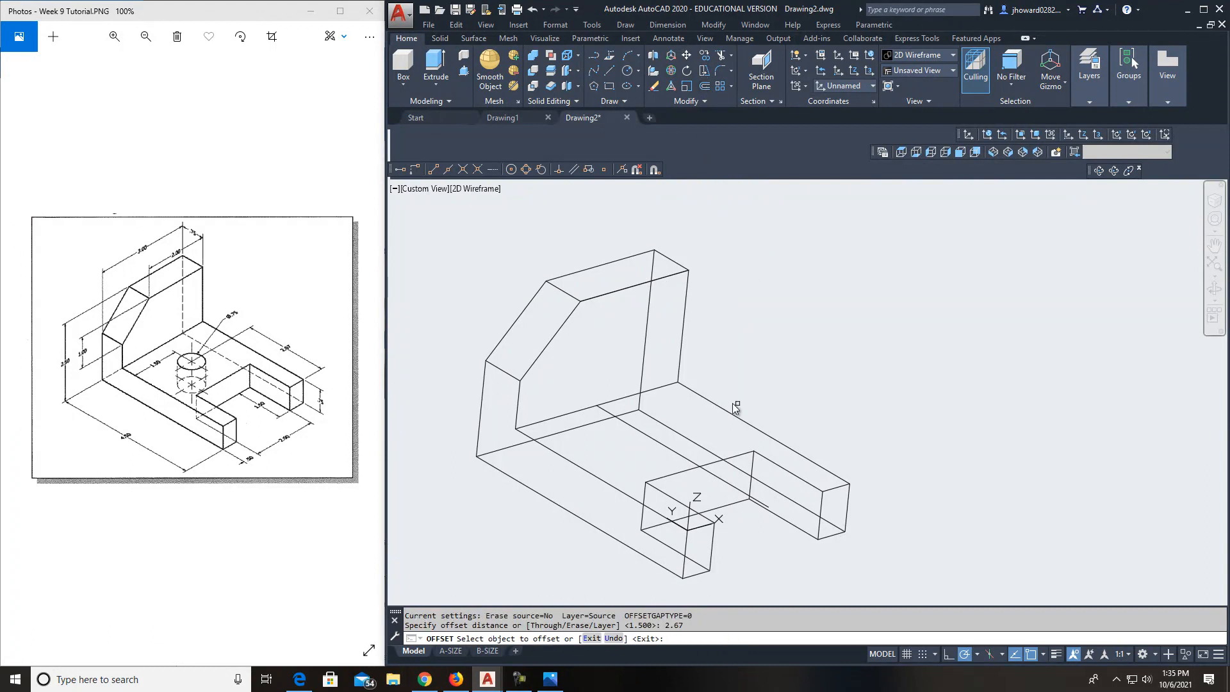
click(835, 487)
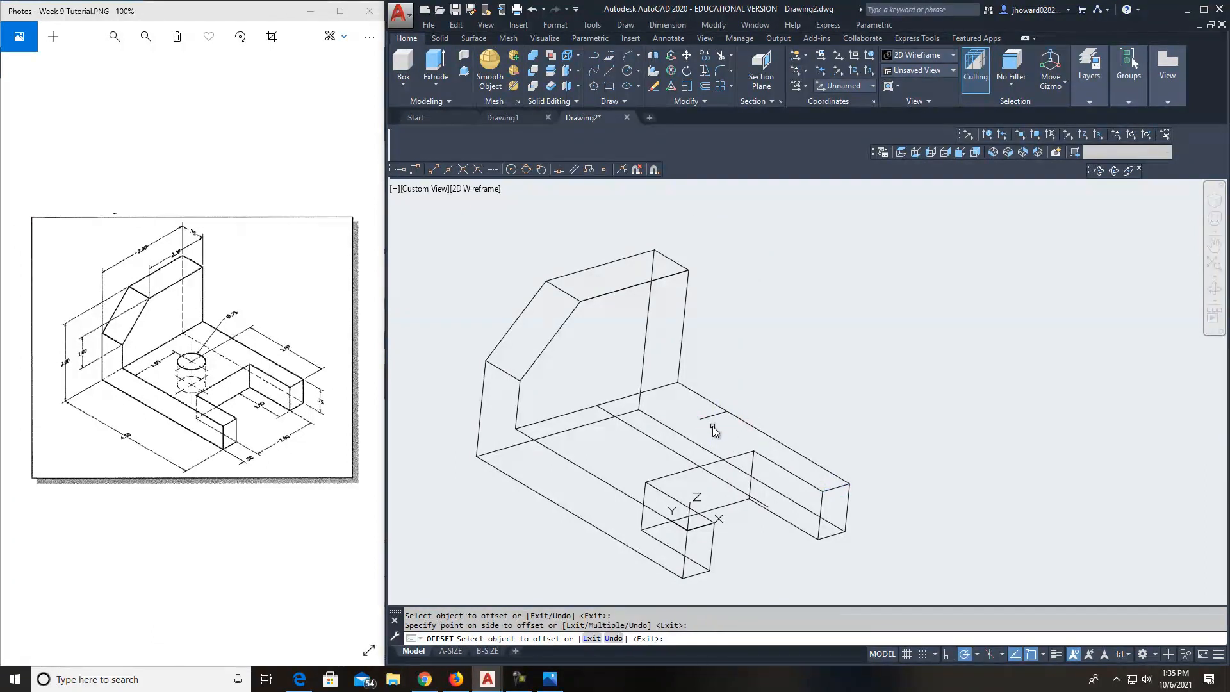
key(Escape)
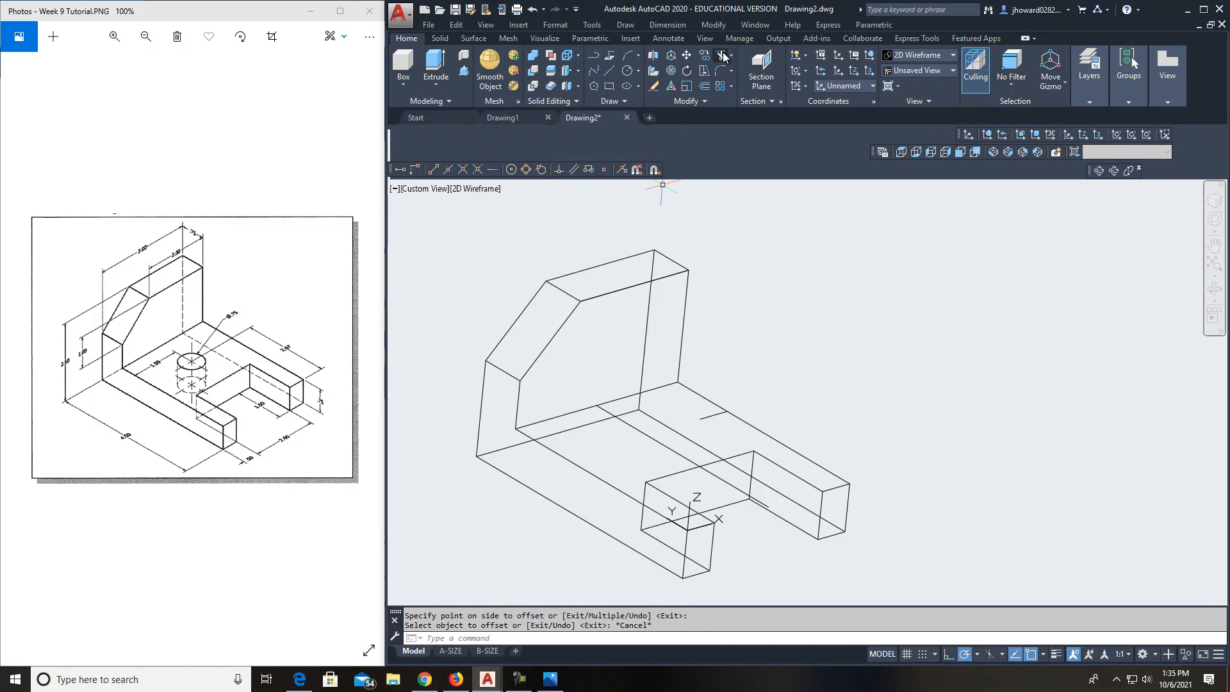
Extend the short offset line across the base's top face to the front long edge.
click(738, 105)
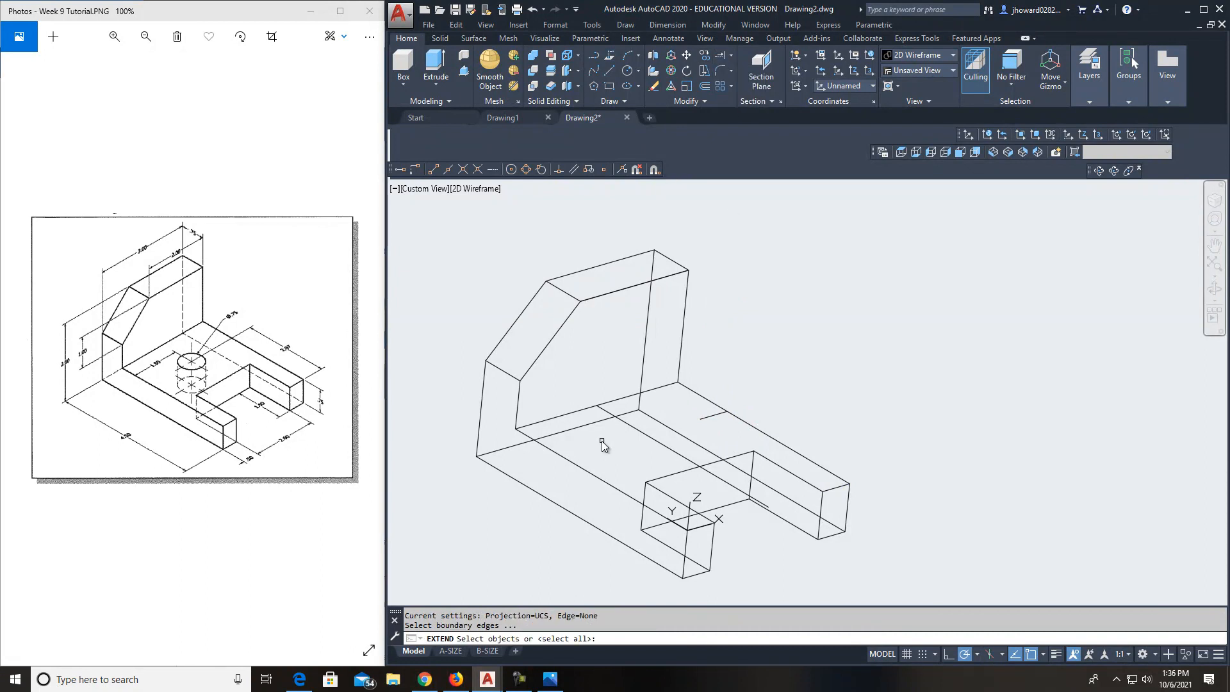
click(586, 467)
key(Return)
click(712, 421)
key(Escape)
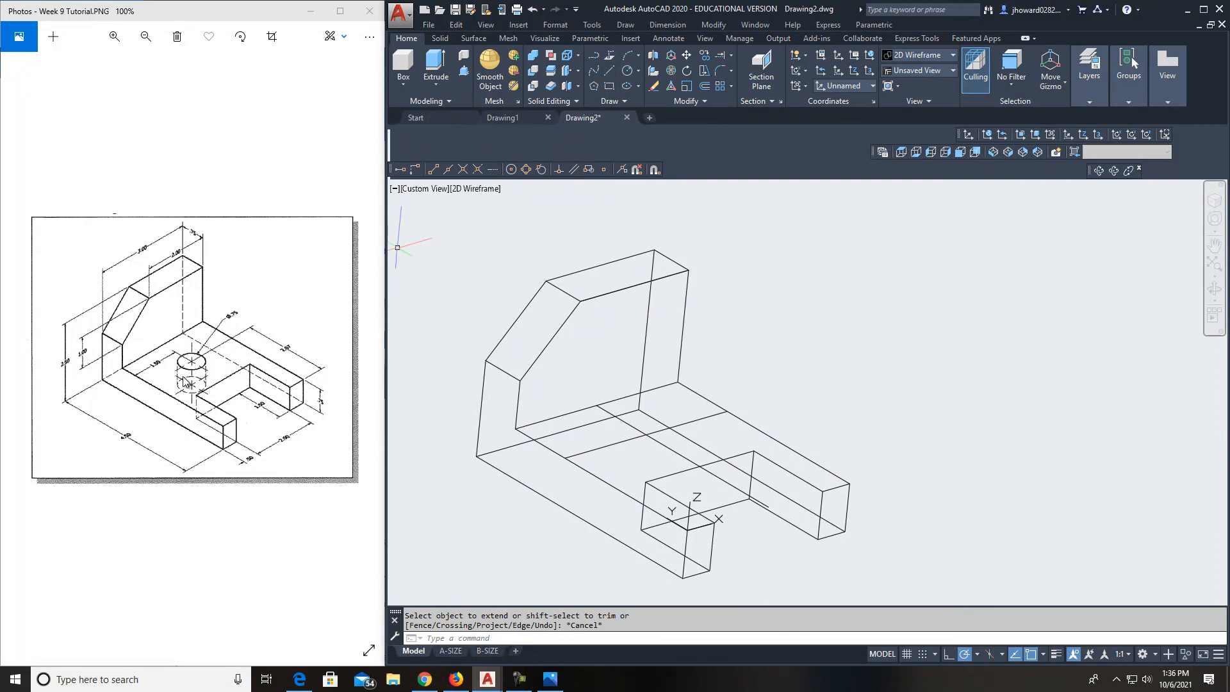
Draw a circle of diameter 0.75 centred where the two construction lines cross on the base's top face.
click(637, 71)
click(660, 116)
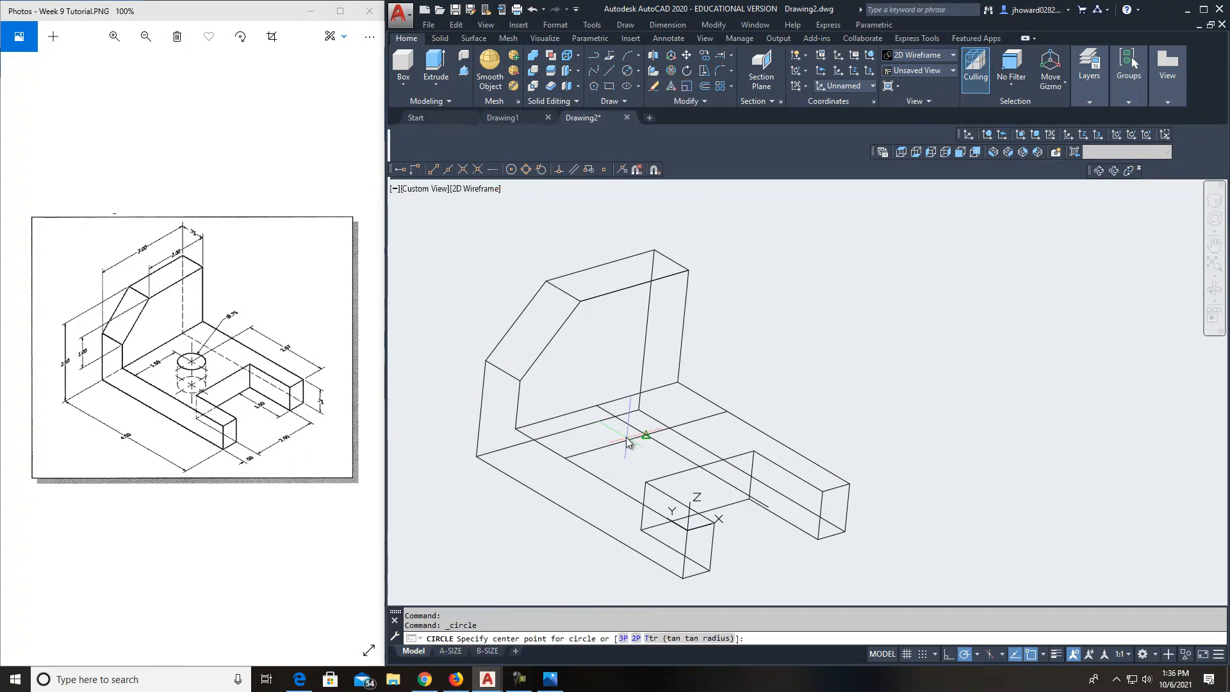
click(643, 434)
text(.75)
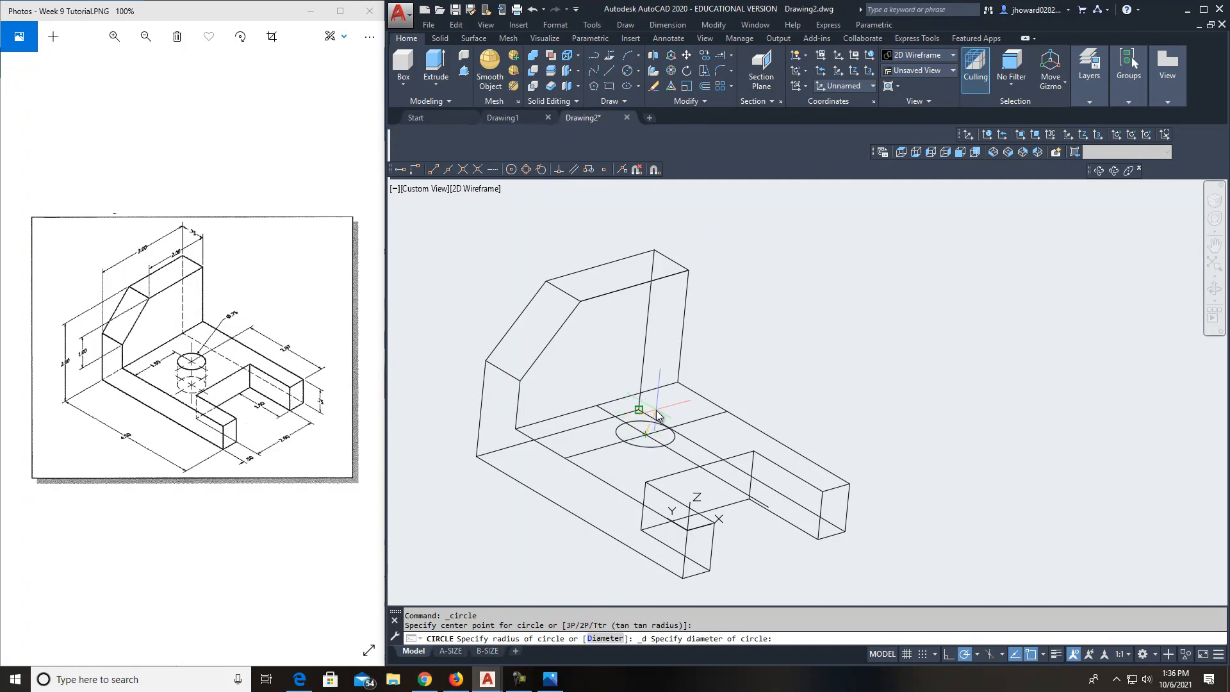
key(Return)
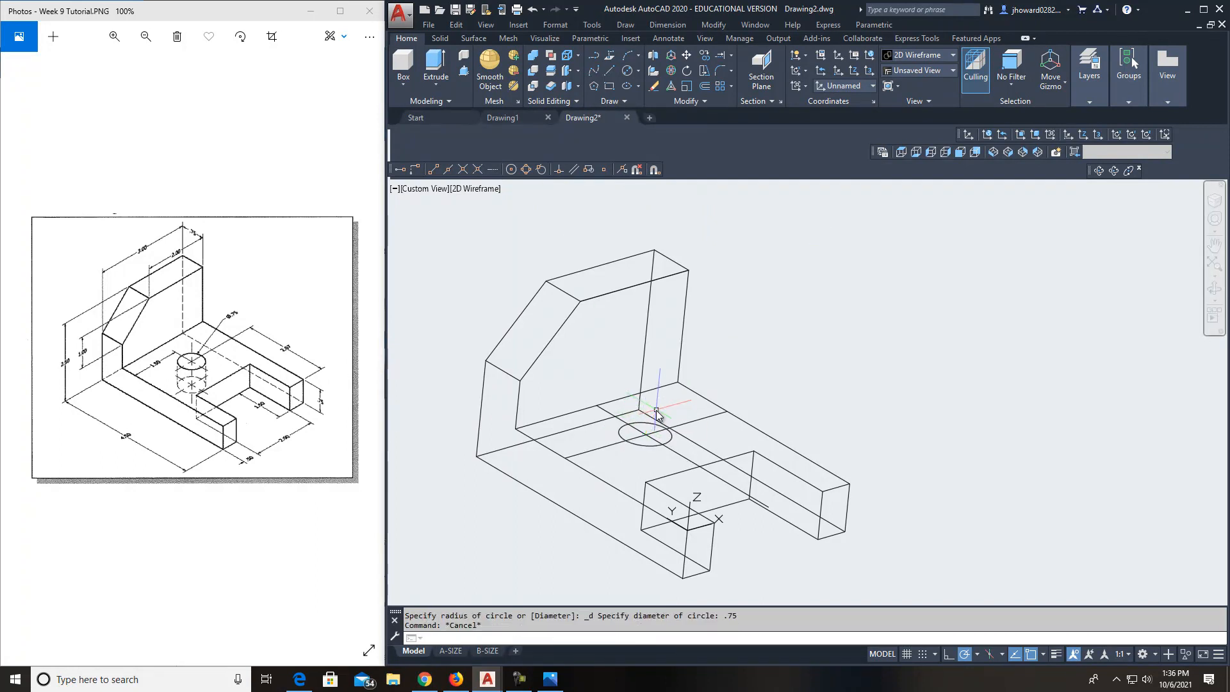
key(Escape)
Erase the two construction lines that cross at the circle's centre.
click(670, 427)
click(685, 457)
key(Delete)
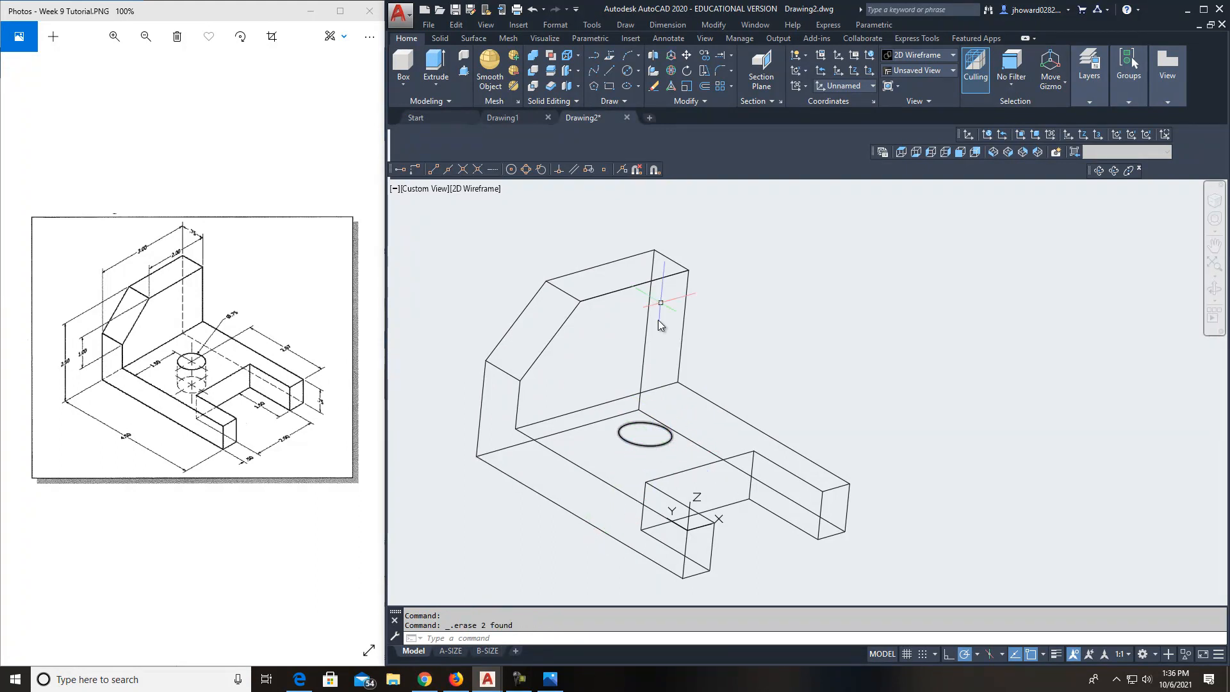
Copy the circle from its centre straight down through the base using the displacement @0,0,-.75.
click(704, 55)
click(626, 425)
key(Return)
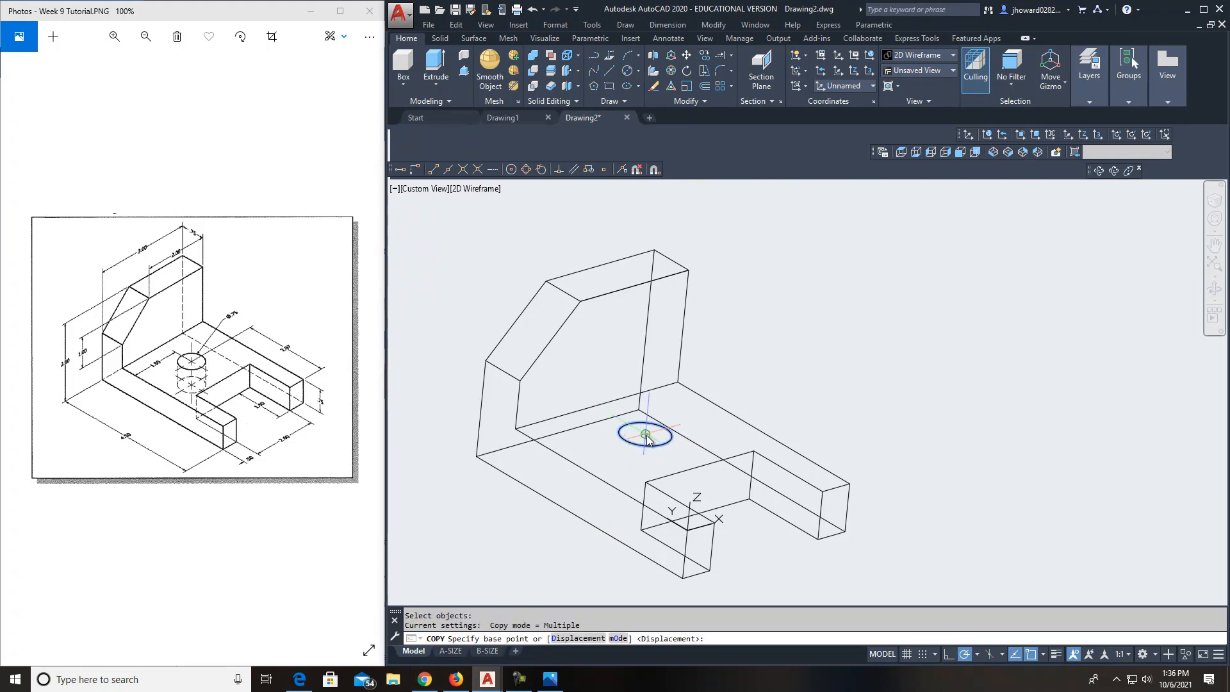
click(645, 435)
text(@0,0,-)
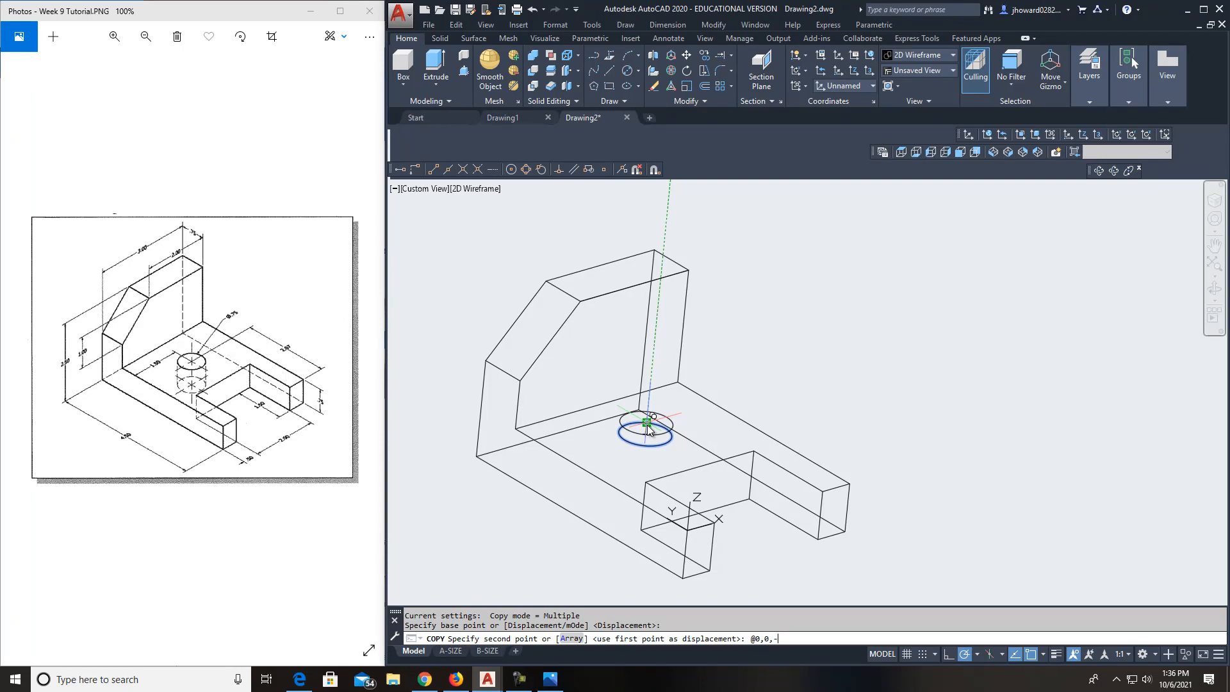
text(.75)
key(Return)
key(Escape)
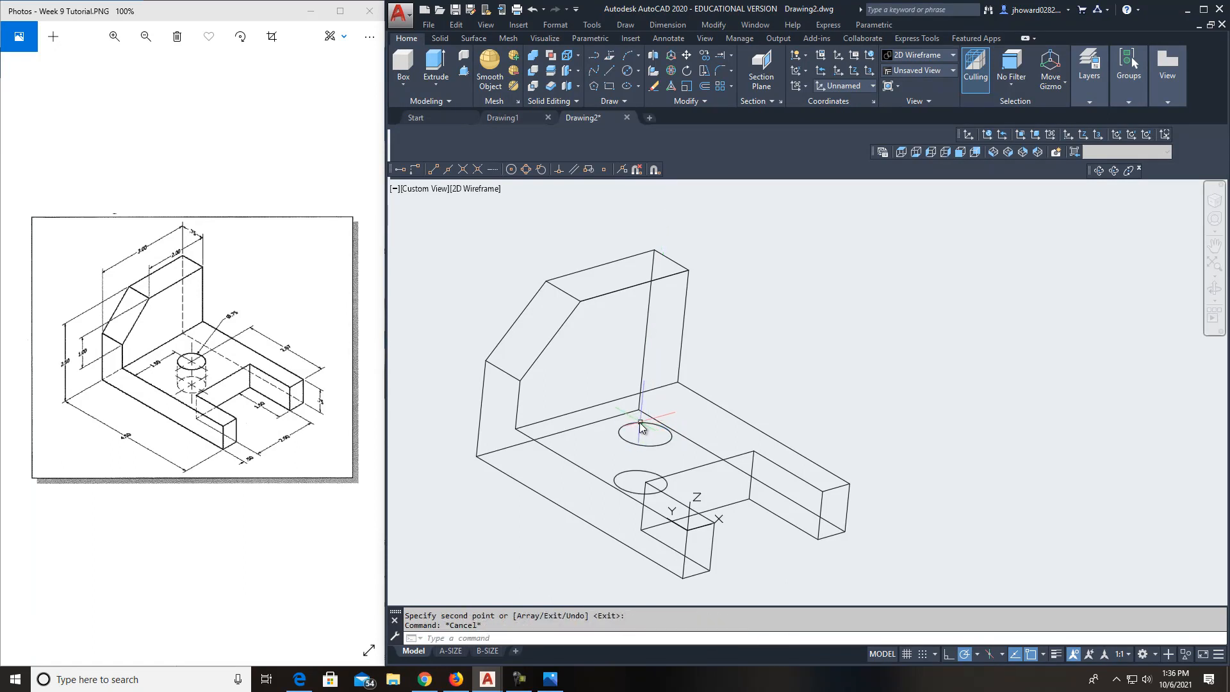
scroll(630, 499, up, 4)
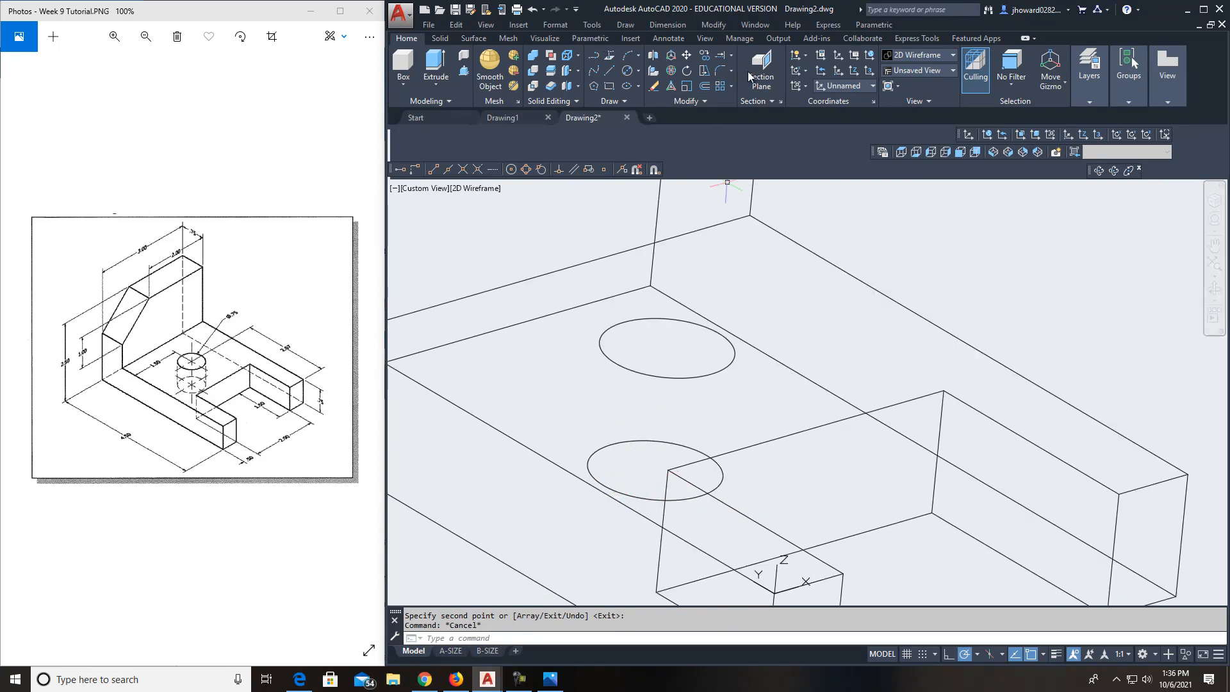
Draw two lines joining the upper and lower circles along the left side of the hole.
click(607, 71)
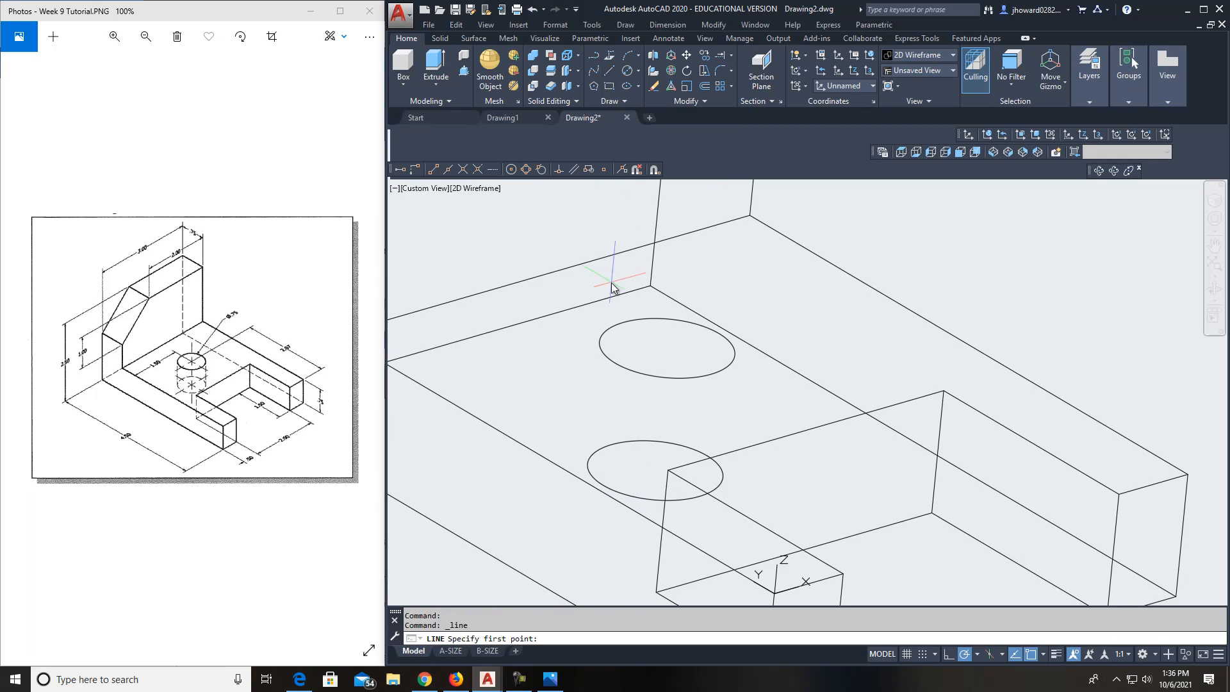
click(618, 365)
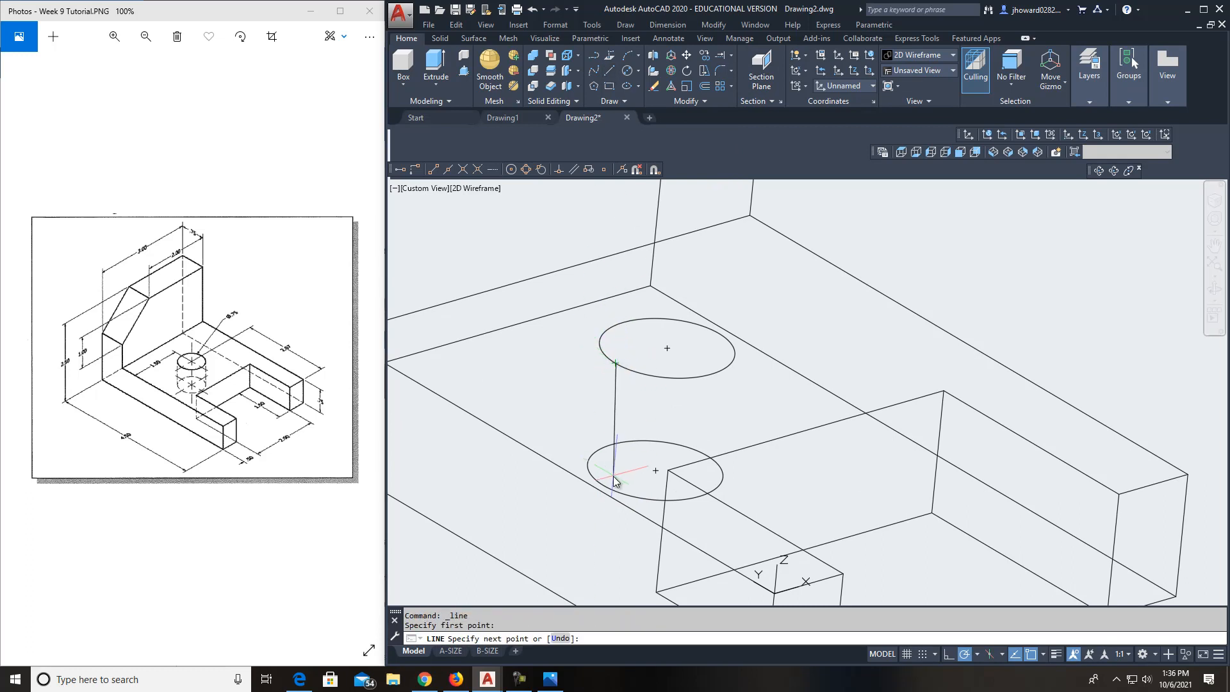
click(604, 486)
key(Return)
key(Return)
click(623, 320)
click(623, 441)
key(Return)
Draw two more lines joining the upper and lower circles along the right side of the hole.
key(Return)
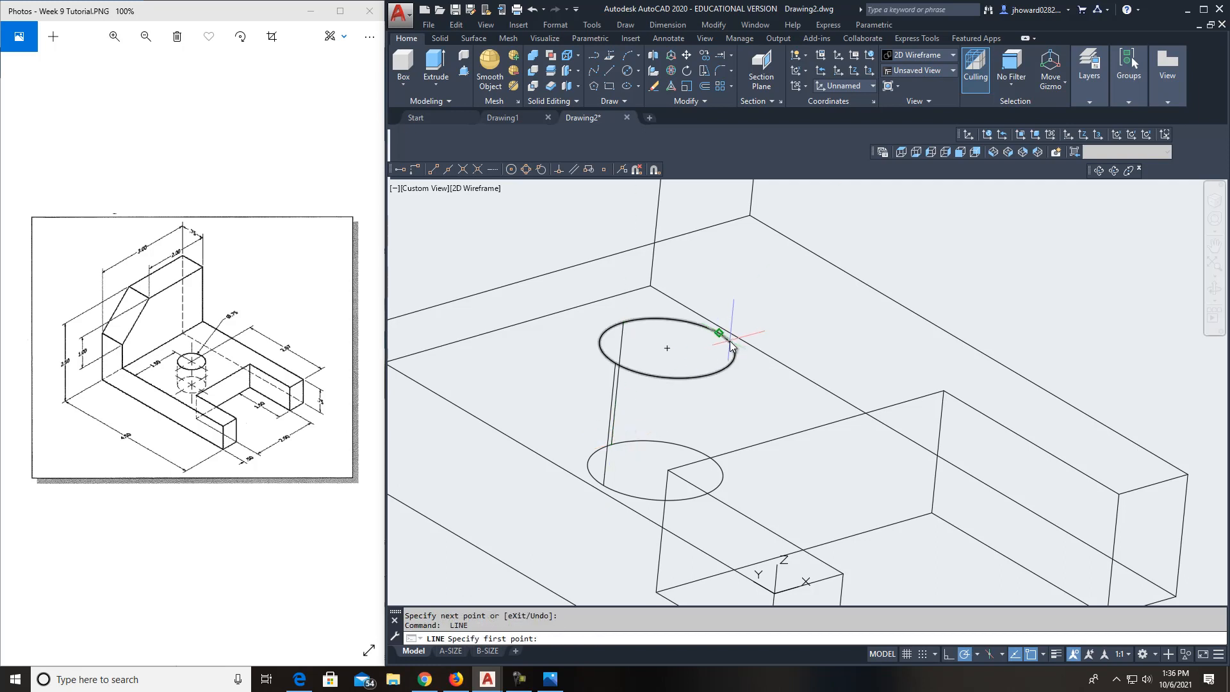
click(719, 333)
click(707, 455)
key(Return)
key(Return)
click(711, 374)
click(697, 497)
key(Escape)
scroll(751, 428, down, 4)
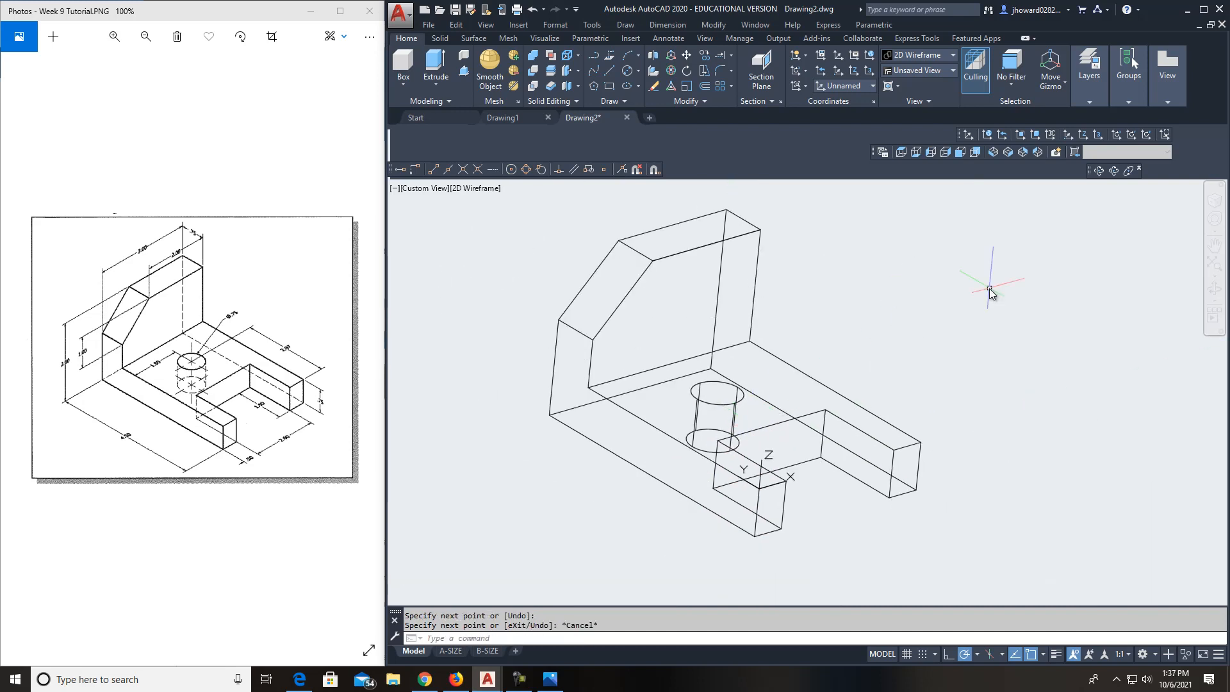
Reset the user coordinate system to World.
click(1114, 170)
drag(882, 376, 851, 384)
key(Escape)
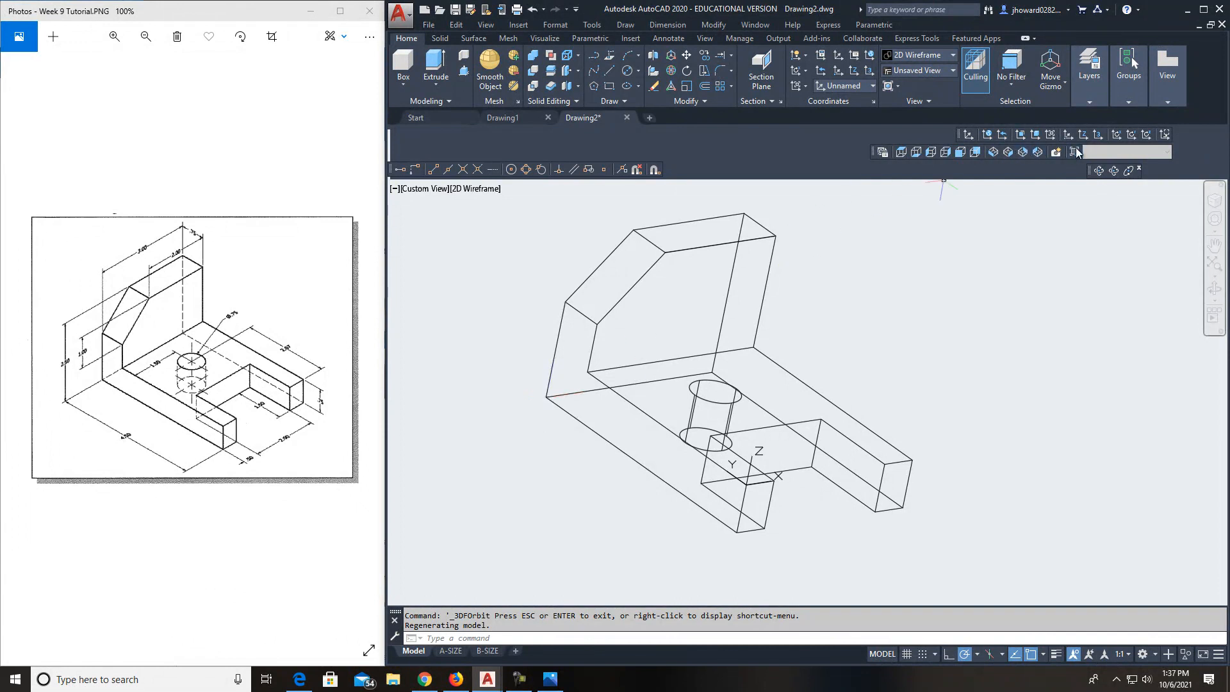
click(986, 134)
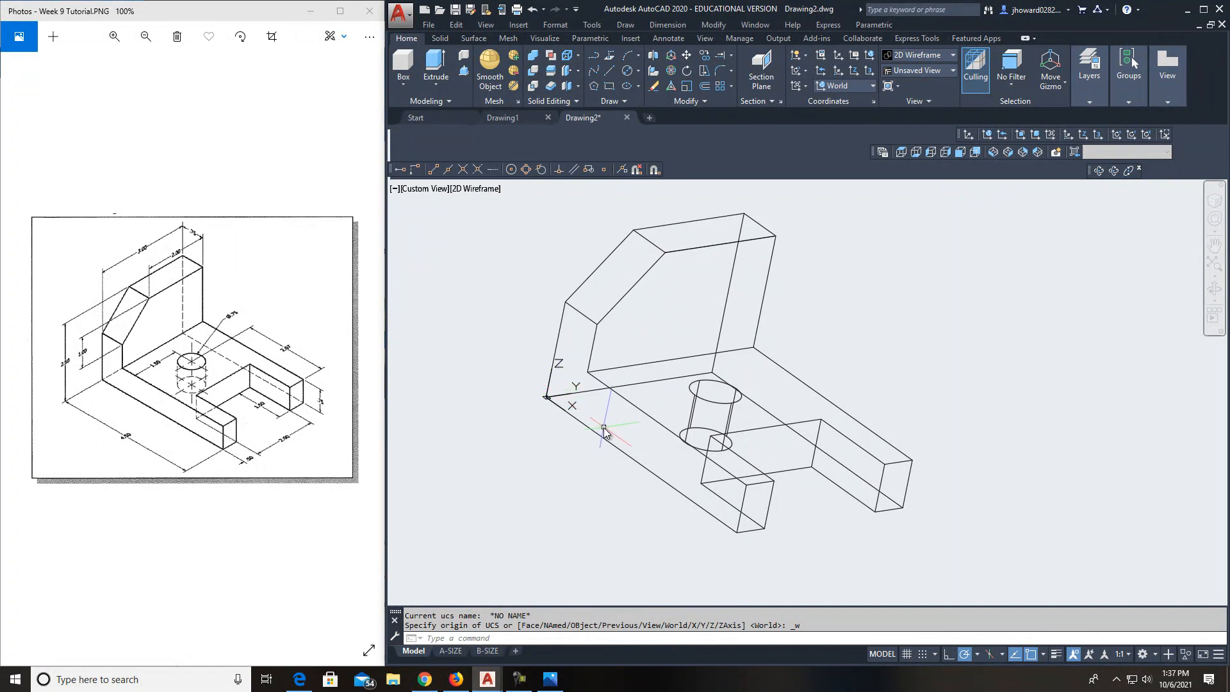
Free-orbit the bracket until its orientation matches the pictorial view in the reference image.
click(1113, 171)
drag(897, 392, 922, 434)
drag(765, 314, 816, 358)
mouse_move(743, 415)
mouse_down()
mouse_move(731, 414)
mouse_move(758, 396)
mouse_up()
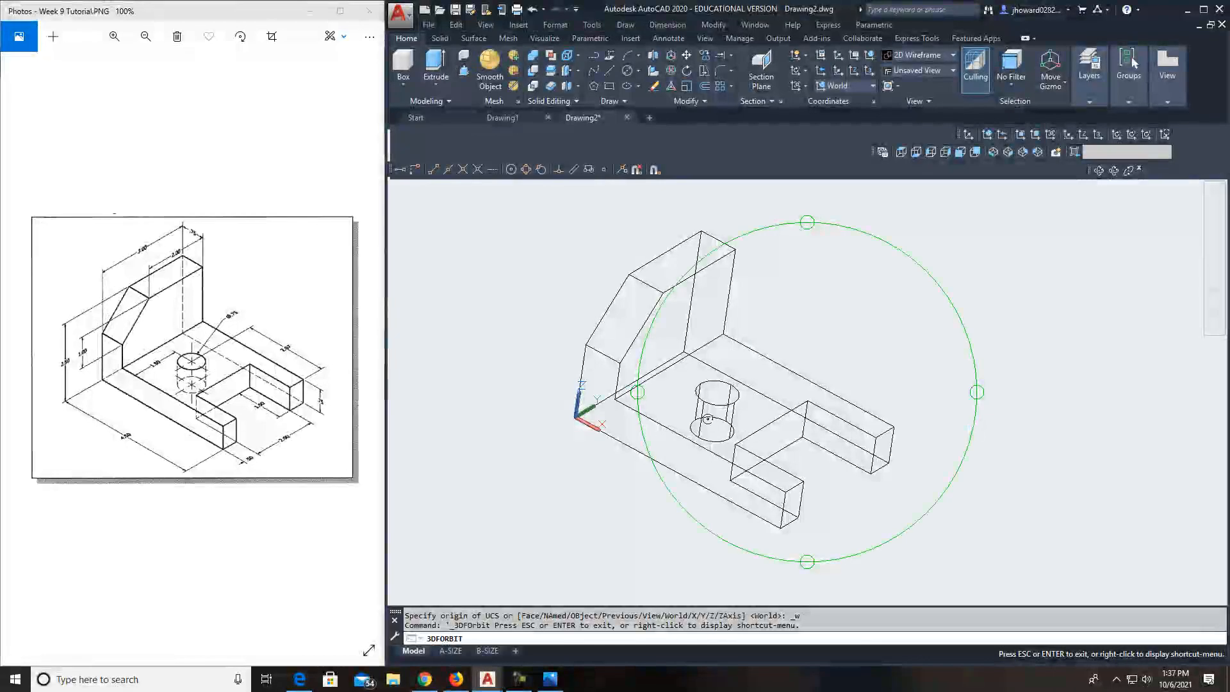
click(142, 680)
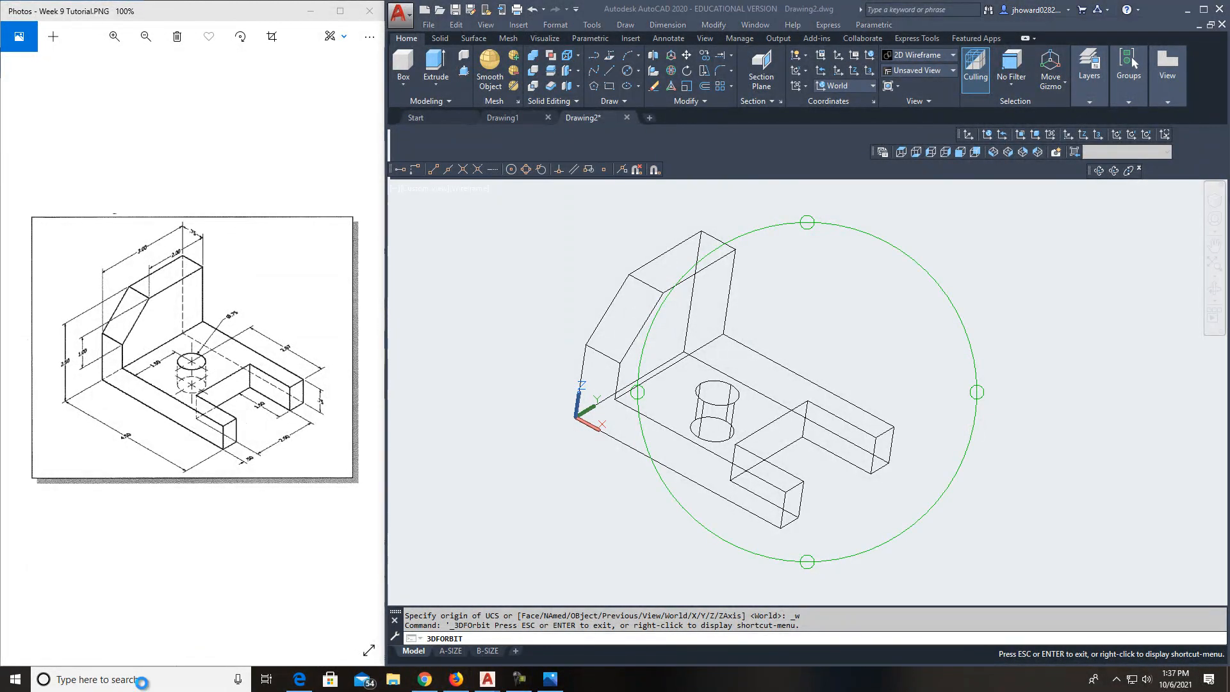
text(sn)
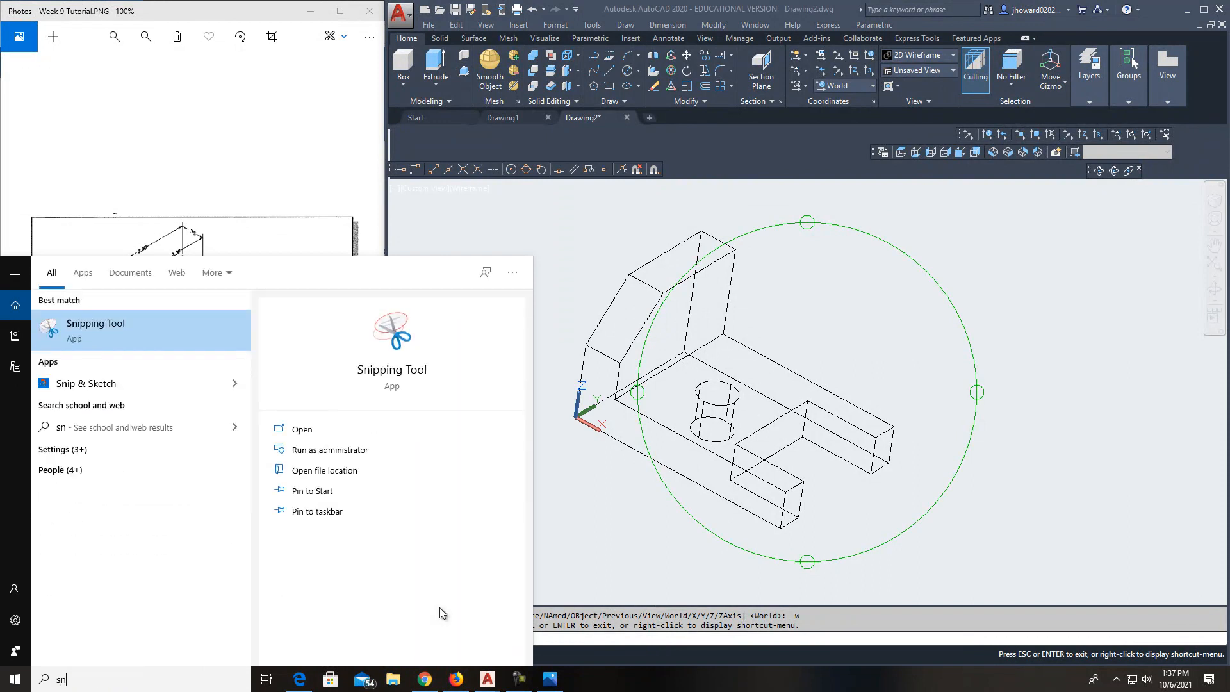
text(ippin)
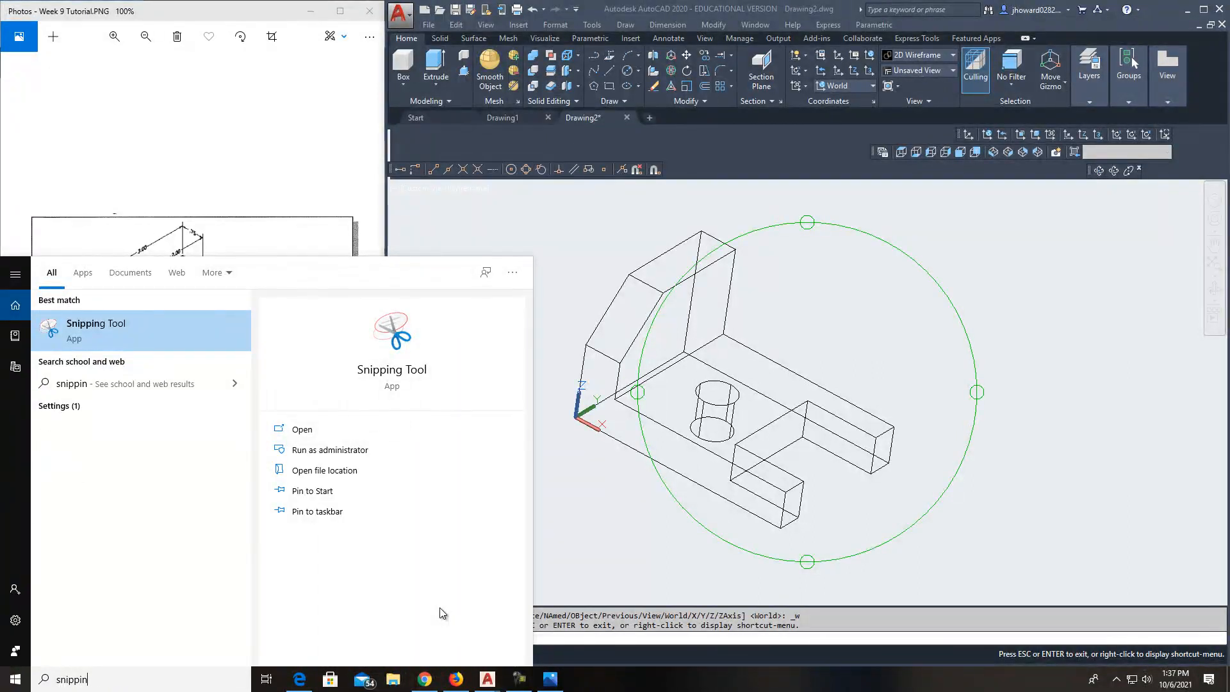
click(80, 333)
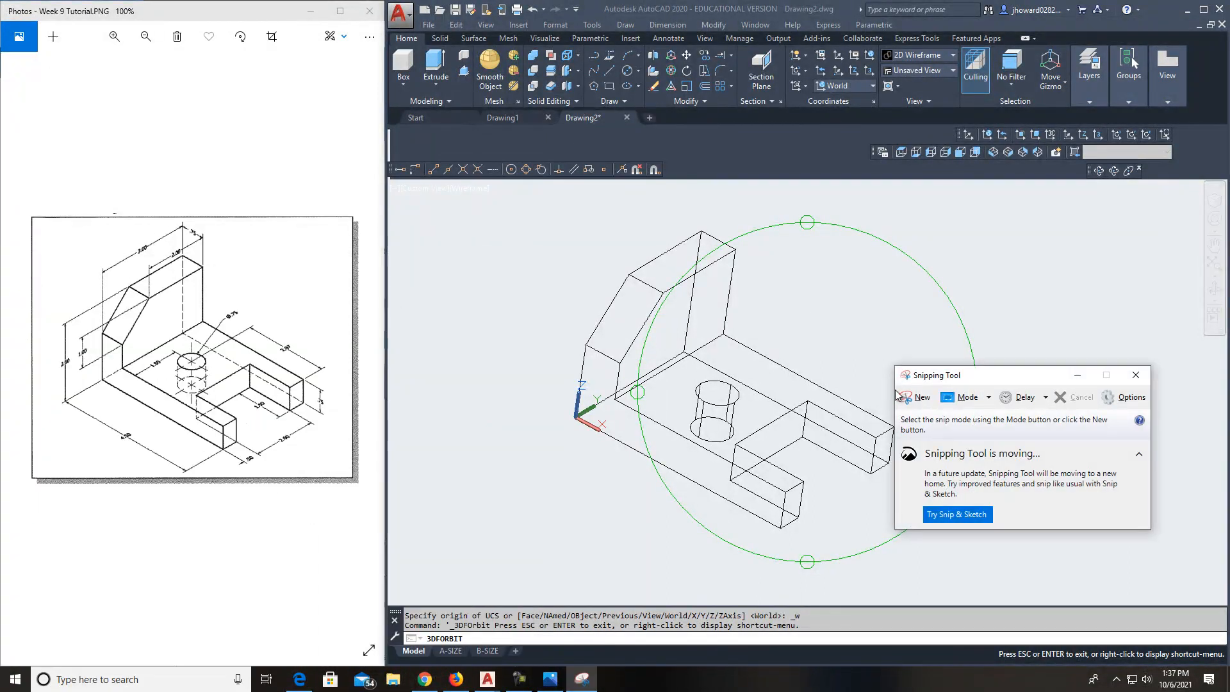
click(930, 400)
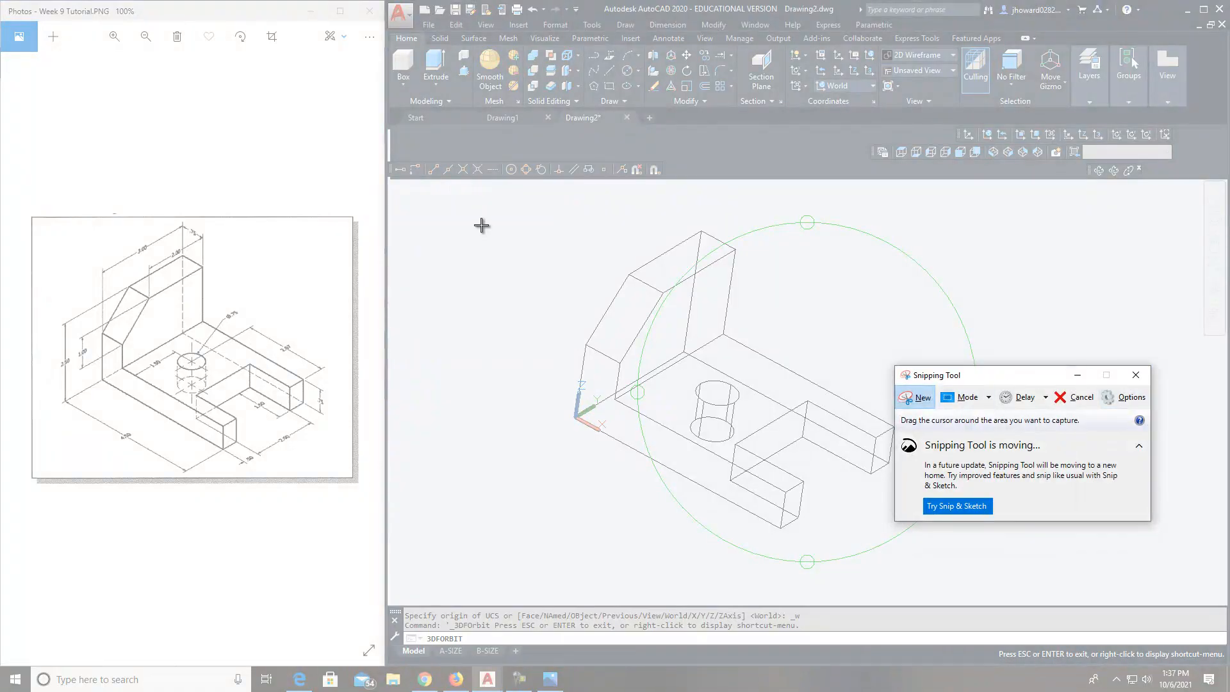
key(Escape)
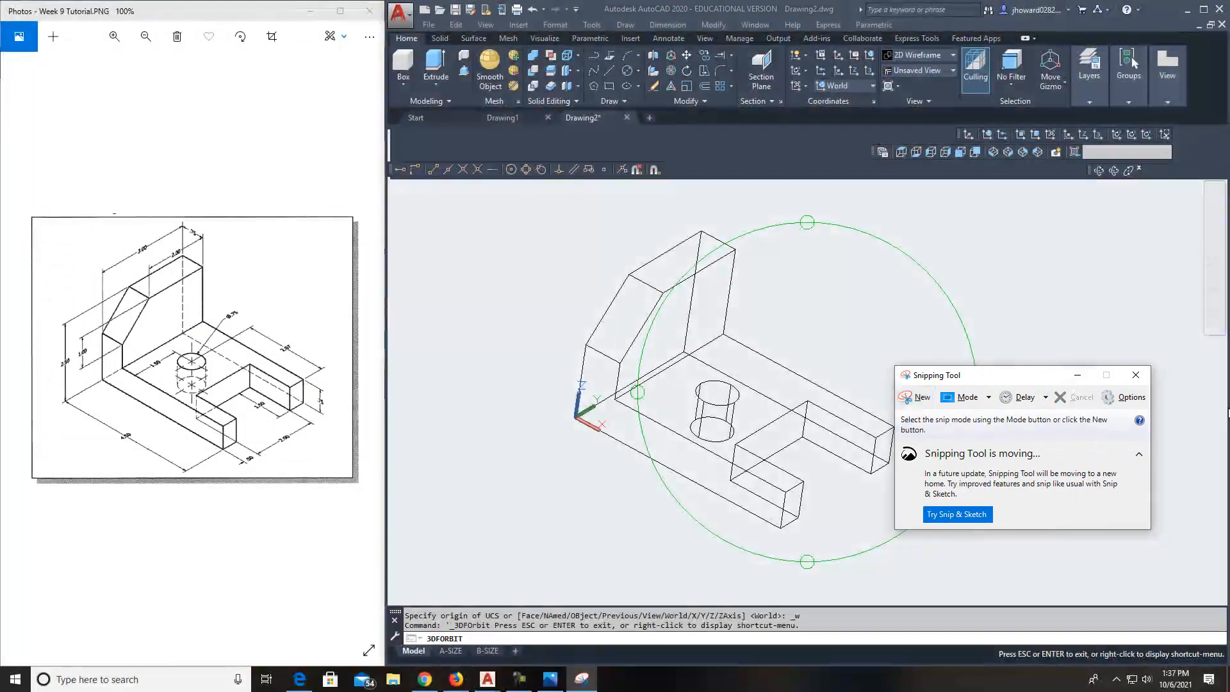
click(1136, 376)
Leave the orbit mode and capture a rectangular snip around the whole bracket wireframe with Snipping Tool.
key(Escape)
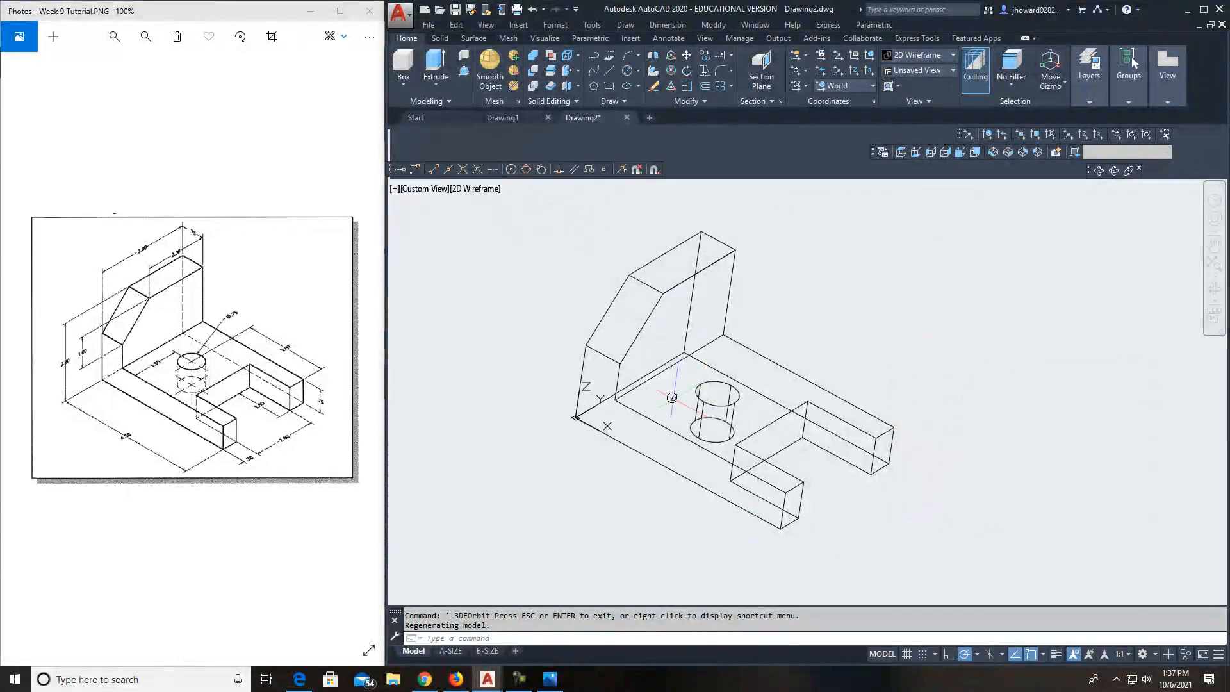
click(115, 674)
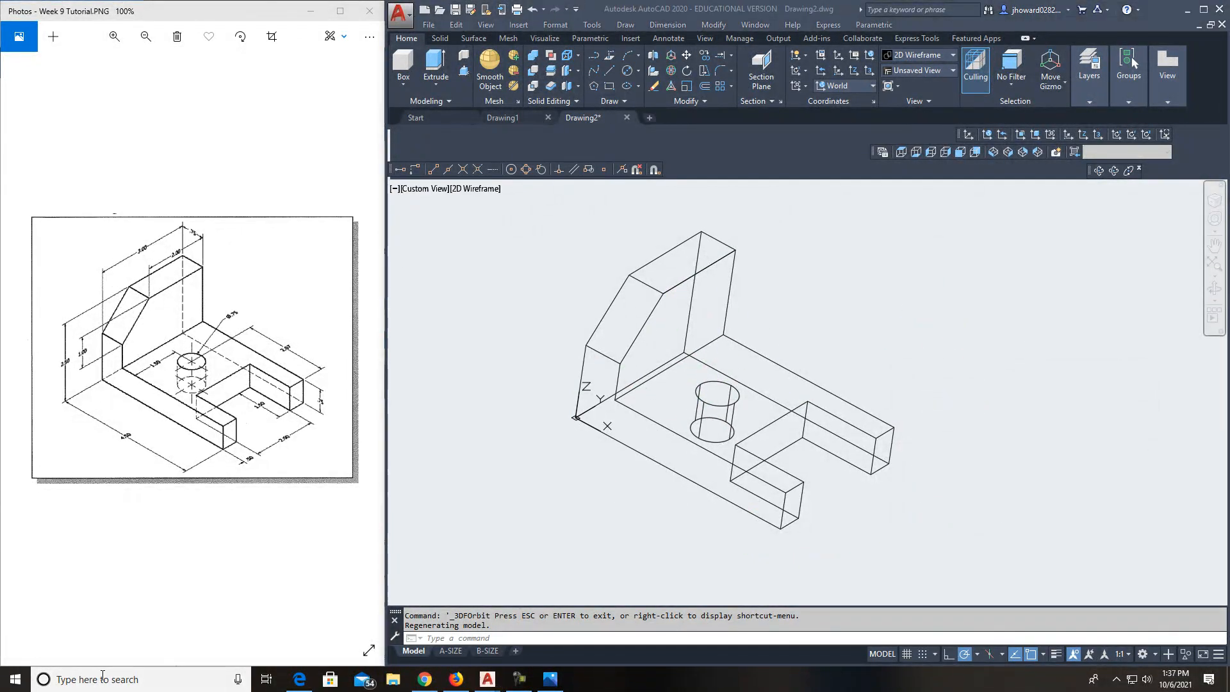
text(snippin)
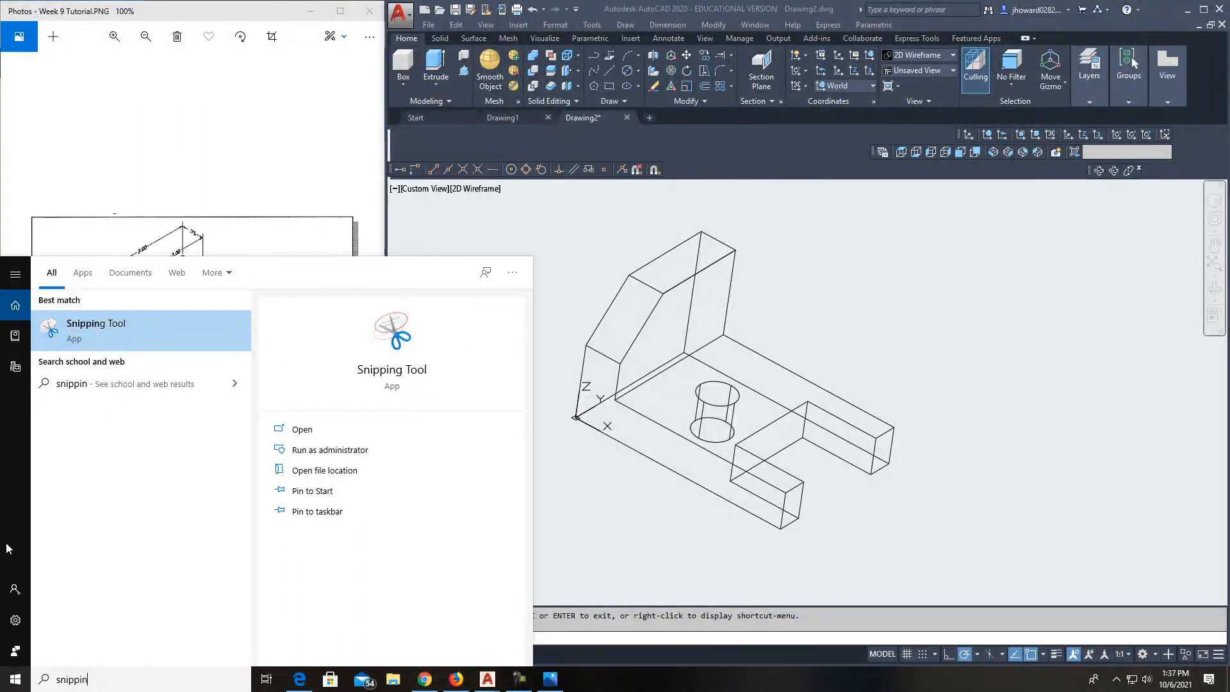
click(104, 328)
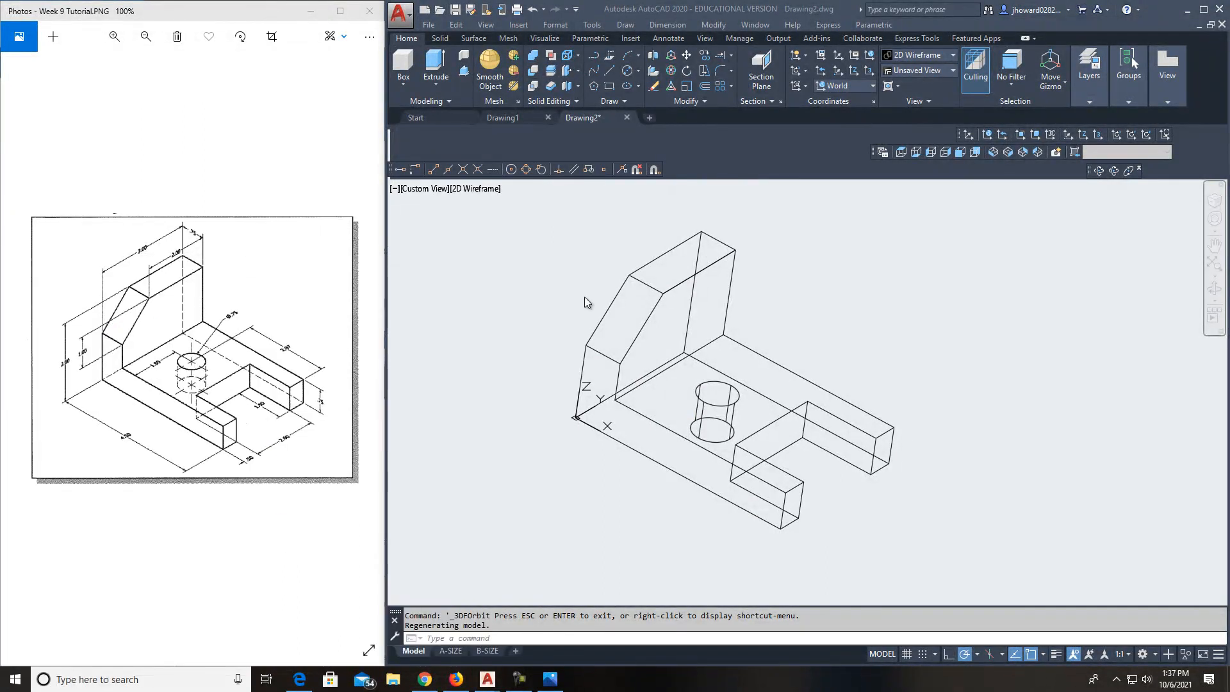
click(919, 397)
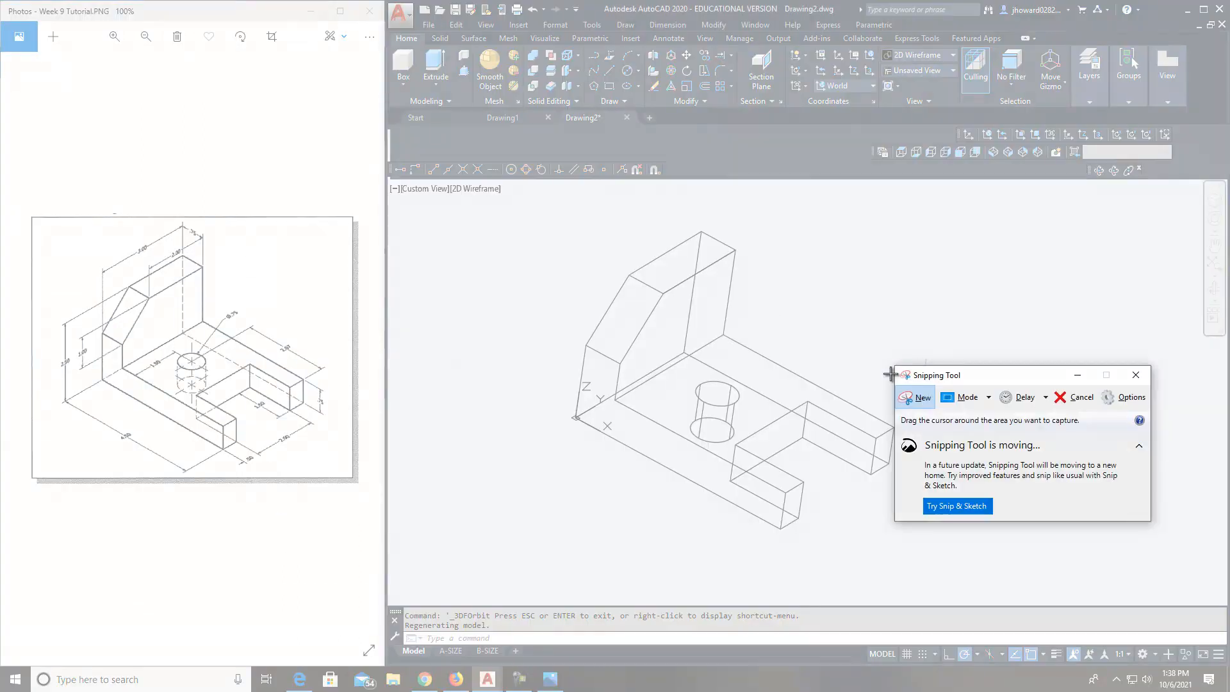
mouse_move(483, 208)
mouse_down()
mouse_move(758, 288)
mouse_move(905, 489)
mouse_move(1005, 564)
mouse_up()
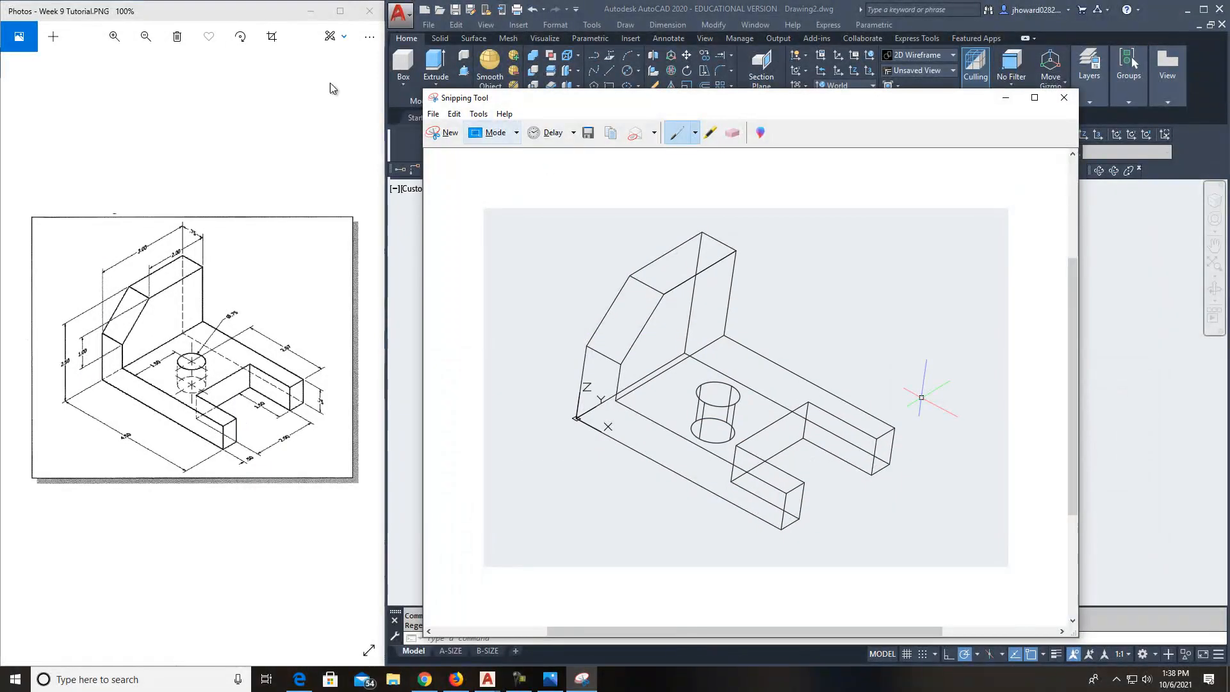
Save the snip as PNG file Week 9 Tutorial in the CAD 200 folder, replacing the existing file, and close Snipping Tool.
click(459, 146)
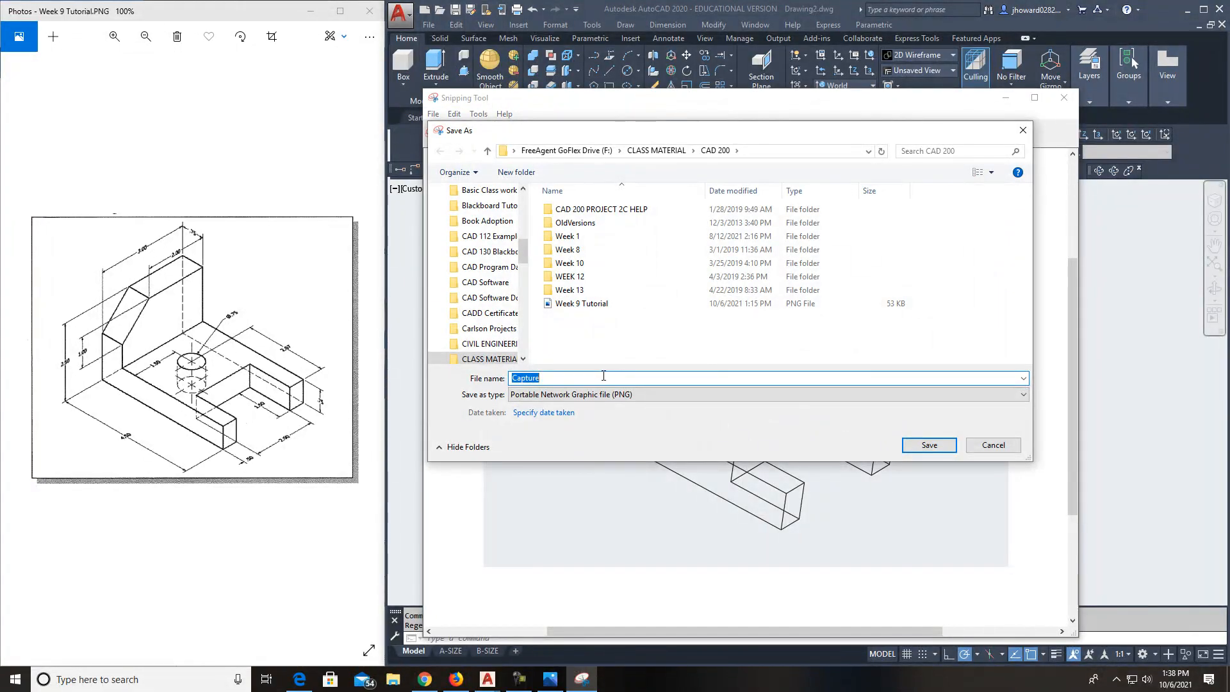
text(Week 9 Tut)
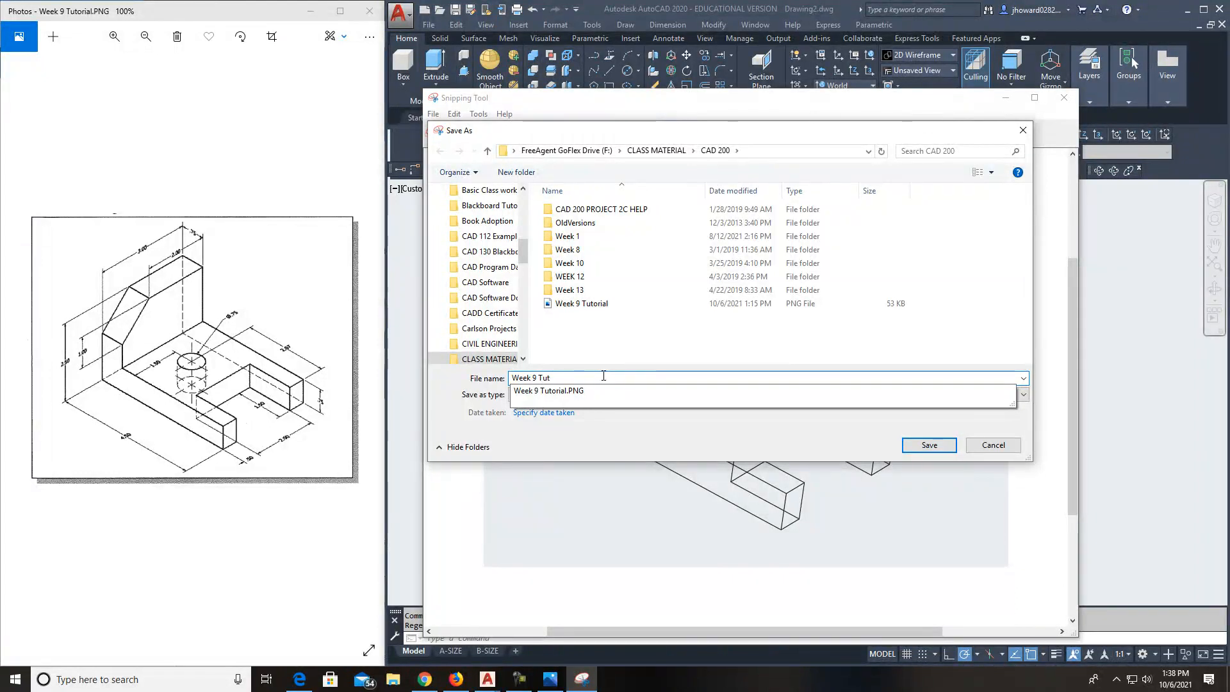
text(orial)
click(925, 443)
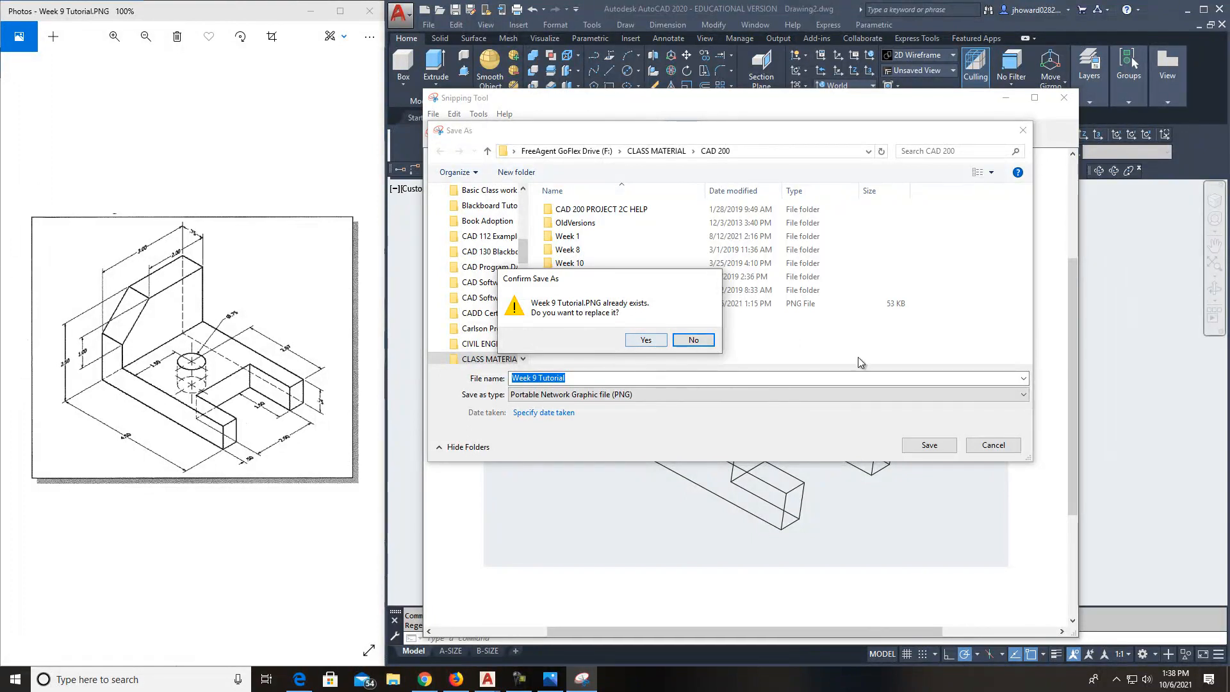
click(651, 339)
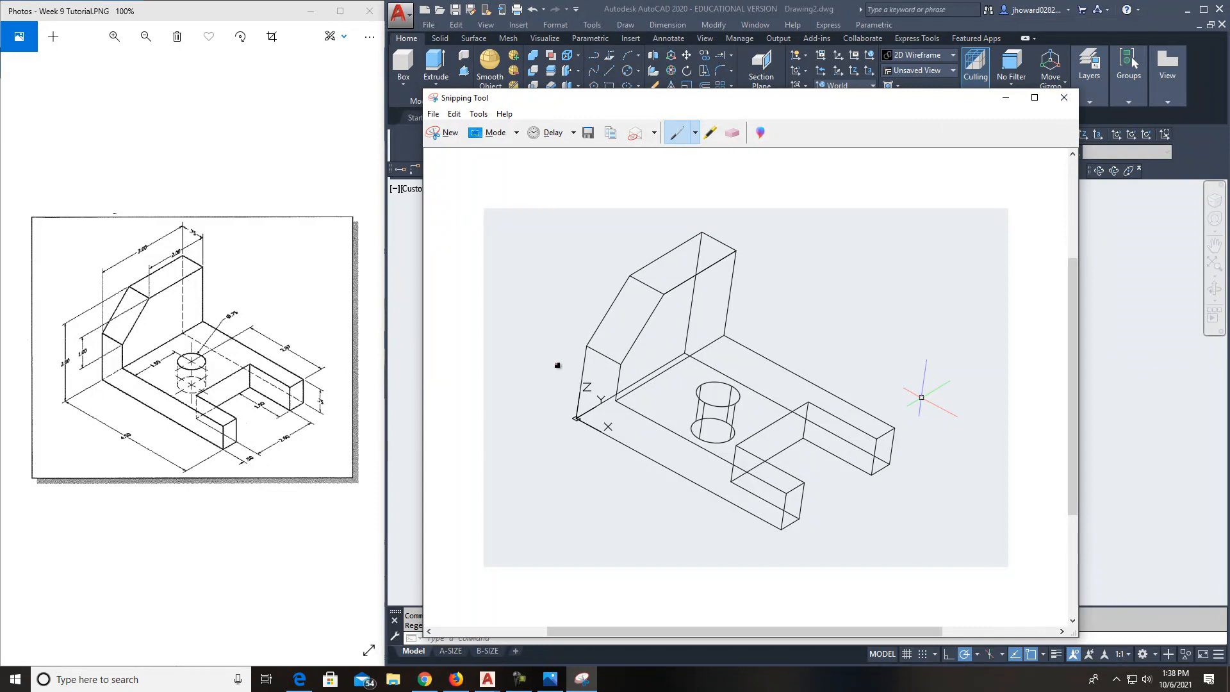
click(1065, 98)
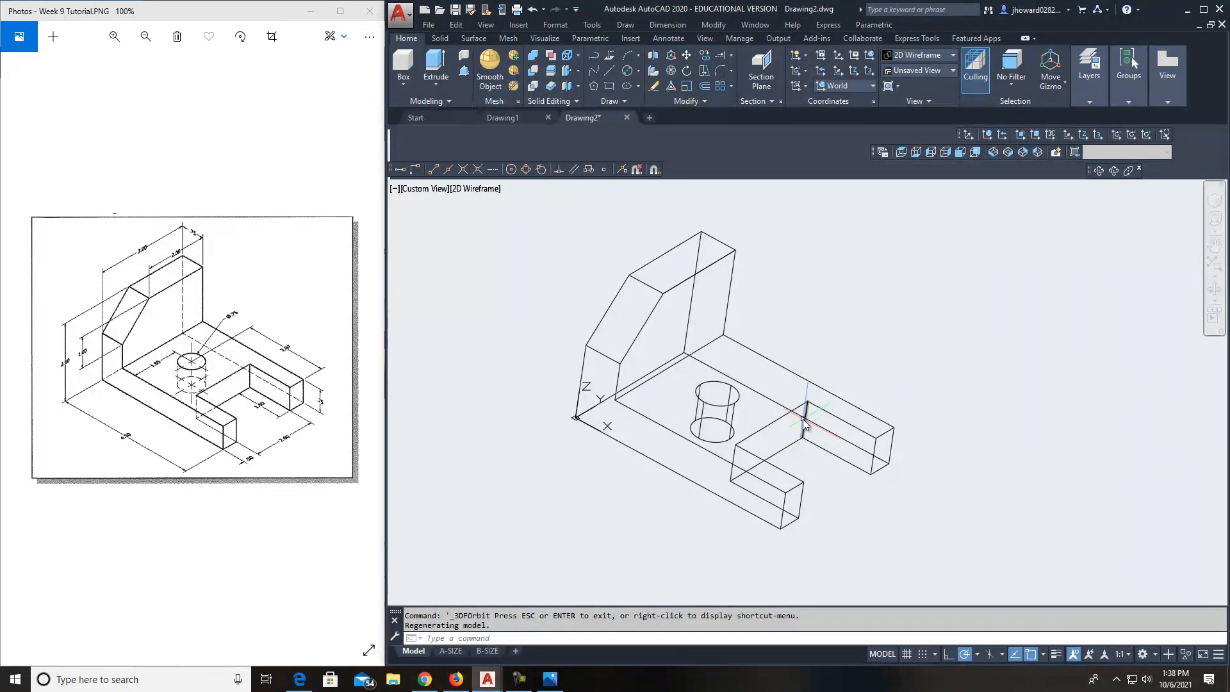